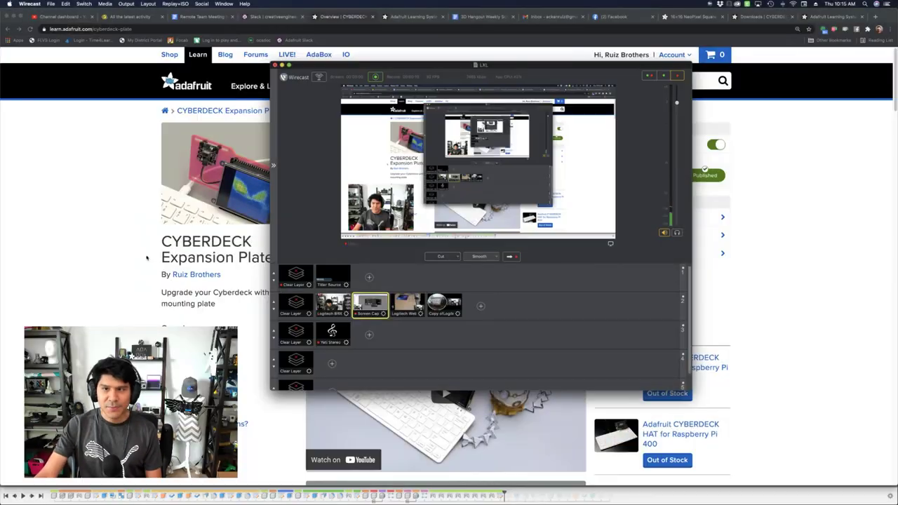
Step: Examine the CYBERDECK Expansion Plate guide's Overview page, including the mounting plate photos and description
{"action": "left_click", "coordinate": [147, 259]}
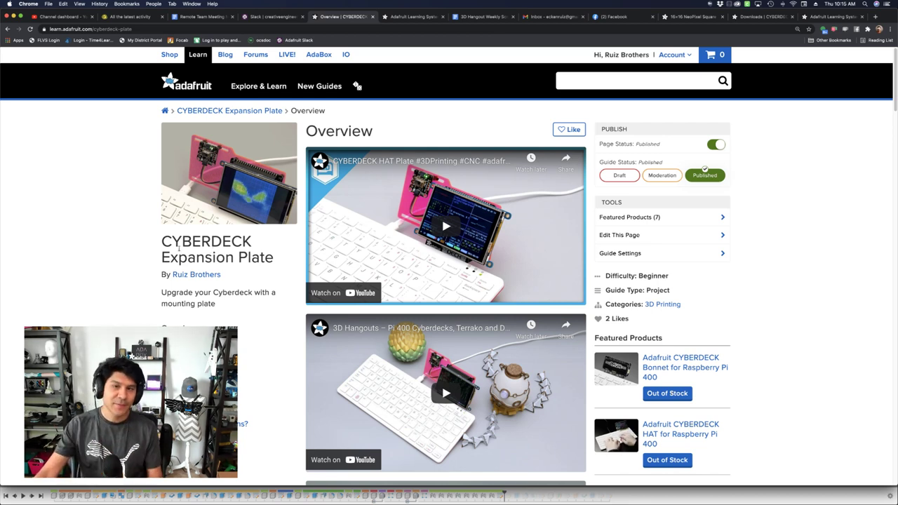
{"action": "scroll", "coordinate": [292, 255], "scroll_direction": "down", "scroll_amount": 5}
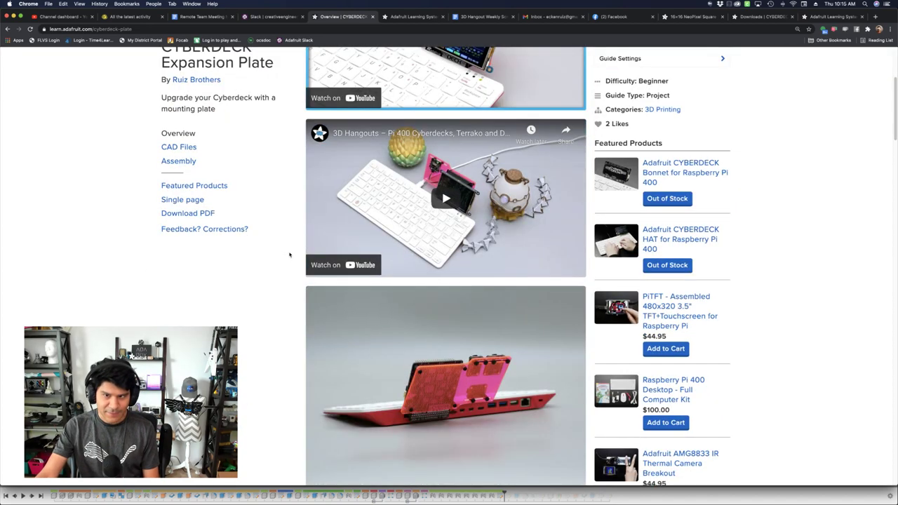
{"action": "scroll", "coordinate": [406, 222], "scroll_direction": "down", "scroll_amount": 1}
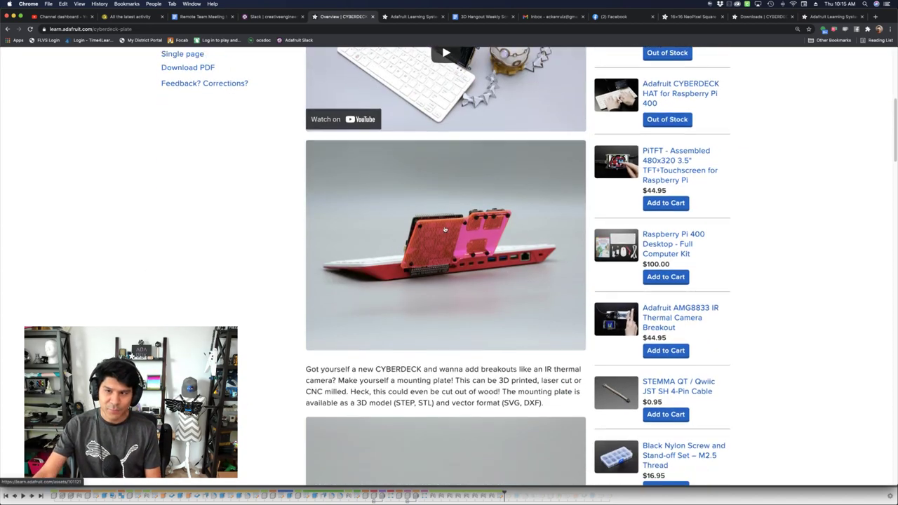
{"action": "scroll", "coordinate": [407, 222], "scroll_direction": "down", "scroll_amount": 3}
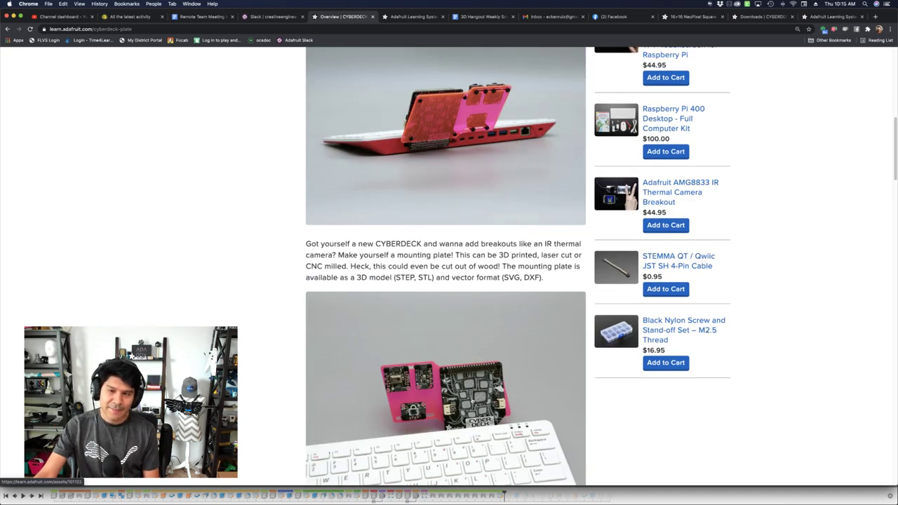
{"action": "scroll", "coordinate": [460, 359], "scroll_direction": "down", "scroll_amount": 2}
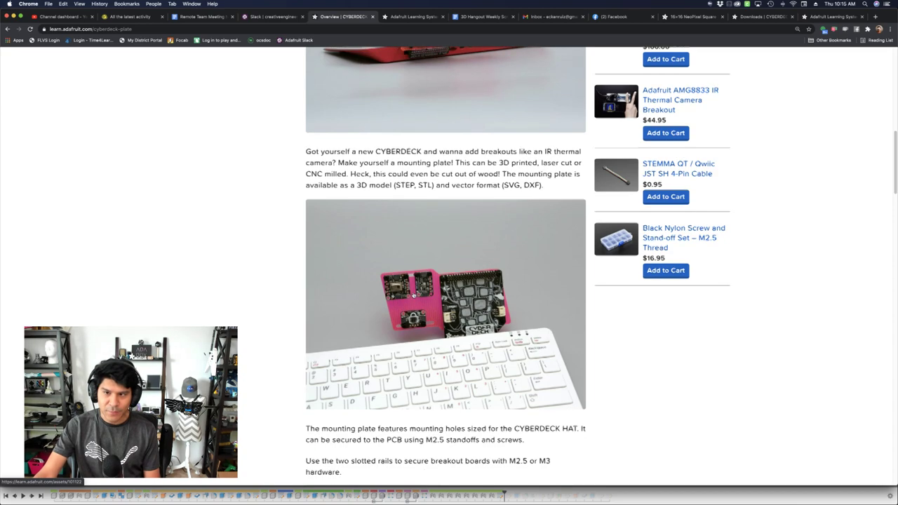
{"action": "scroll", "coordinate": [435, 300], "scroll_direction": "down", "scroll_amount": 1}
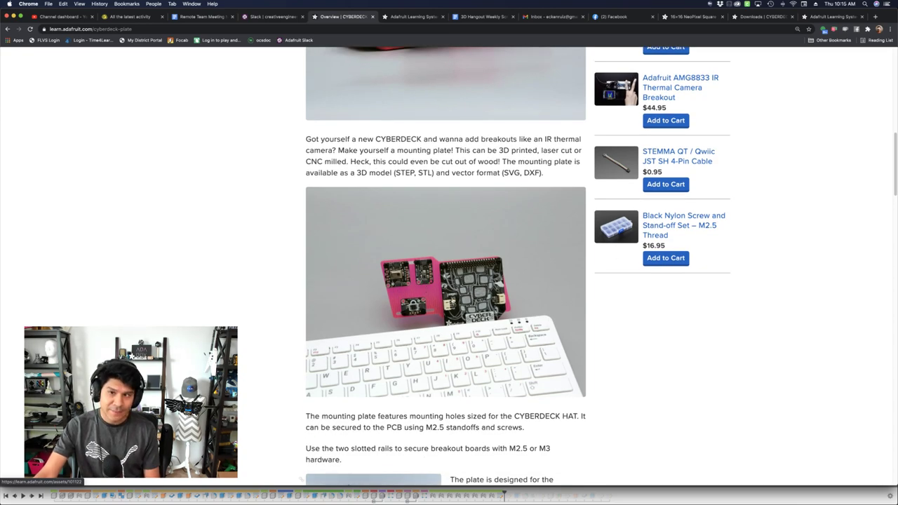
Step: Switch to Fusion 360 and inspect the Cyberdeck mounting plate and display assembly from the front and from above
{"action": "key", "text": "super+Tab"}
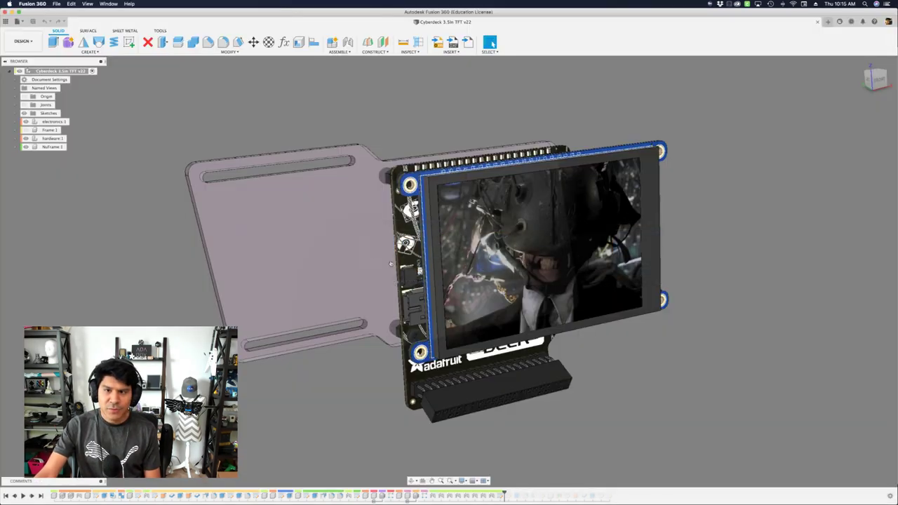
{"action": "middle_click_drag", "start_coordinate": [145, 282], "coordinate": [145, 283], "text": "shift"}
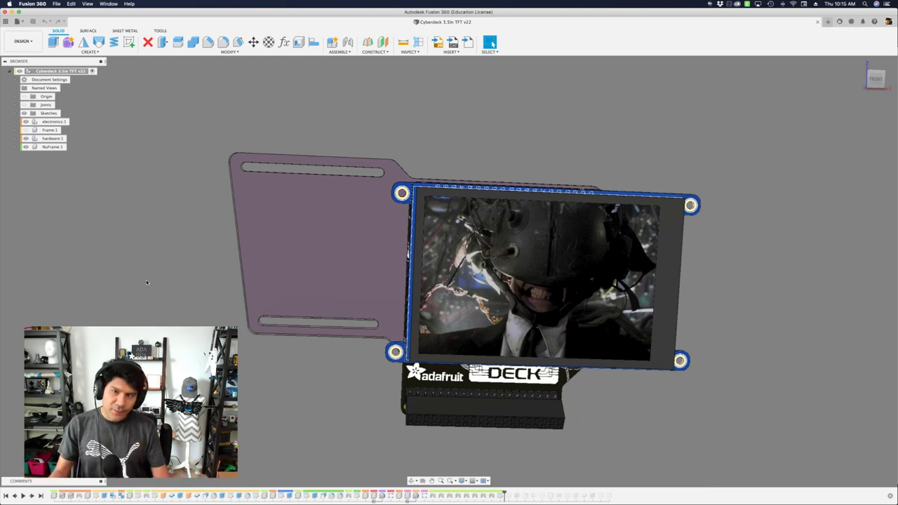
{"action": "scroll", "coordinate": [147, 282], "scroll_direction": "up", "scroll_amount": 5, "text": "shift"}
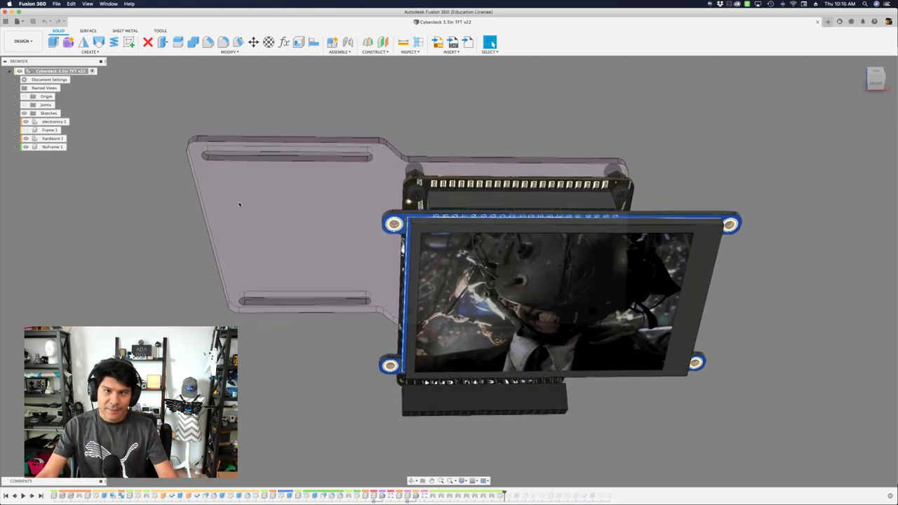
{"action": "scroll", "coordinate": [257, 165], "scroll_direction": "up", "scroll_amount": 3, "text": "shift"}
{"action": "scroll", "coordinate": [256, 165], "scroll_direction": "down", "scroll_amount": 3, "text": "shift"}
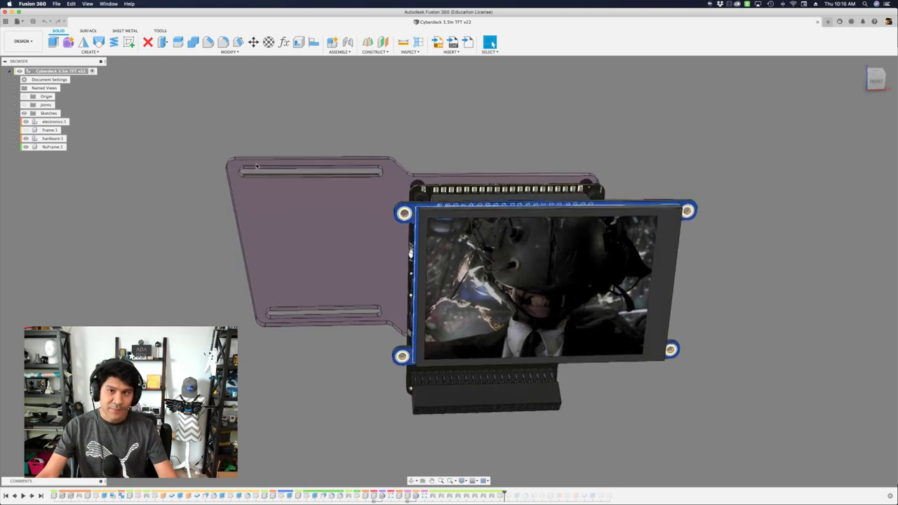
{"action": "scroll", "coordinate": [257, 165], "scroll_direction": "up", "scroll_amount": 1, "text": "shift"}
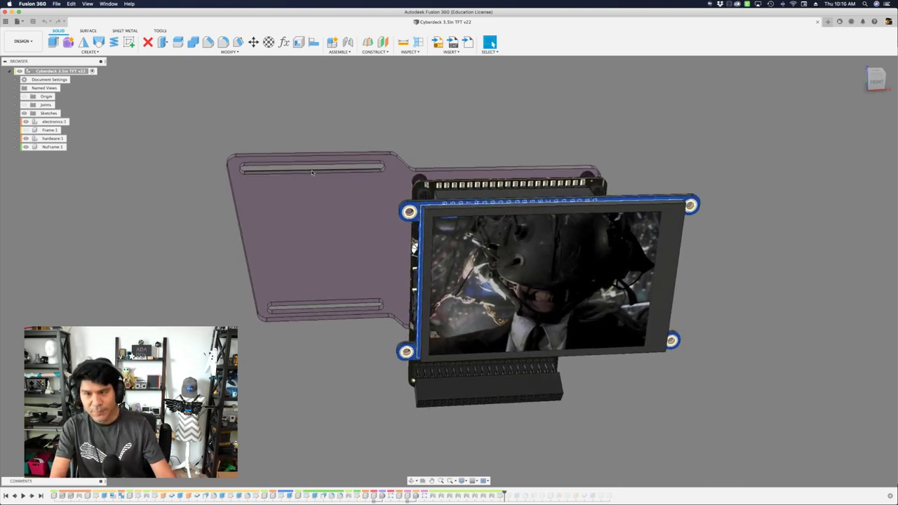
Step: Open the parameters table and examine the mounting plate's two slots from several angles
{"action": "key", "text": "shift+p"}
{"action": "scroll", "coordinate": [302, 199], "scroll_direction": "left", "scroll_amount": 1, "text": "shift"}
{"action": "scroll", "coordinate": [361, 105], "scroll_direction": "left", "scroll_amount": 5, "text": "shift"}
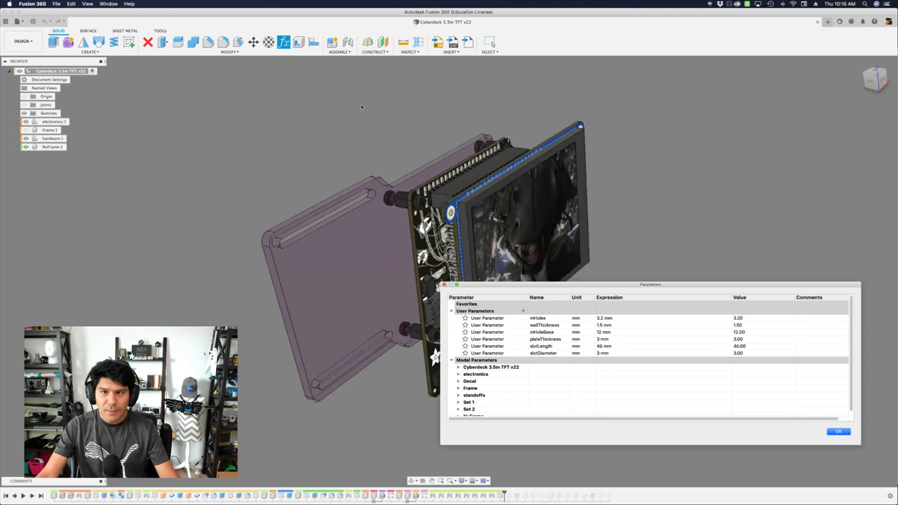
{"action": "scroll", "coordinate": [511, 208], "scroll_direction": "left", "scroll_amount": 3, "text": "shift"}
{"action": "scroll", "coordinate": [511, 209], "scroll_direction": "up", "scroll_amount": 4}
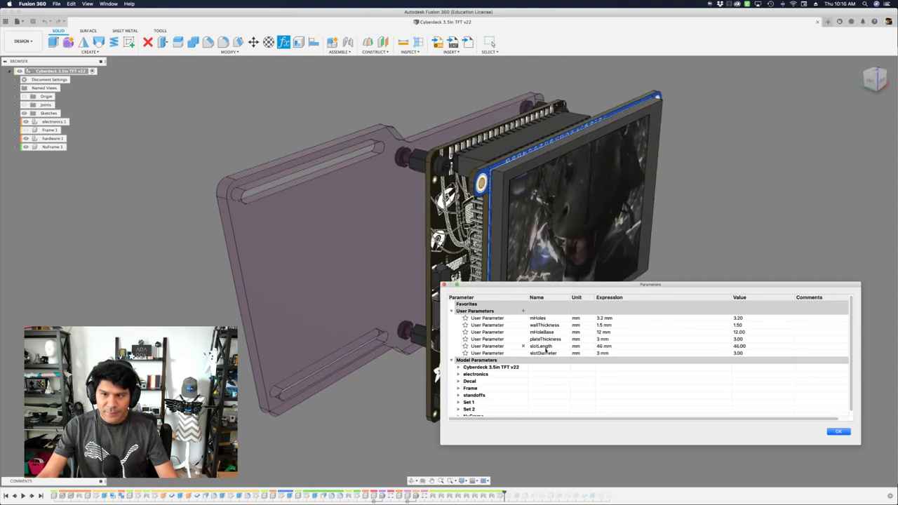
{"action": "scroll", "coordinate": [277, 145], "scroll_direction": "right", "scroll_amount": 4, "text": "shift"}
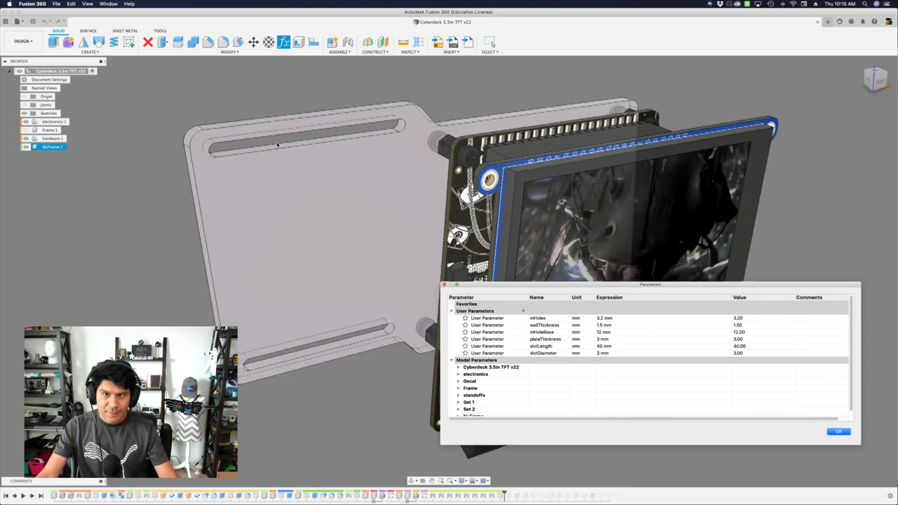
{"action": "scroll", "coordinate": [277, 146], "scroll_direction": "up", "scroll_amount": 5, "text": "shift"}
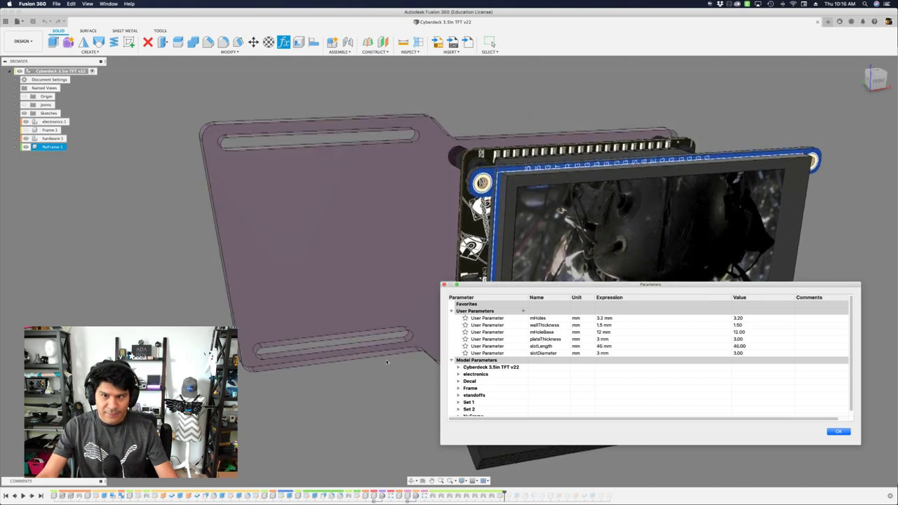
{"action": "scroll", "coordinate": [386, 362], "scroll_direction": "up", "scroll_amount": 5, "text": "shift"}
Step: Set the slotLength user parameter to 800 mm
{"action": "double_click", "coordinate": [615, 354]}
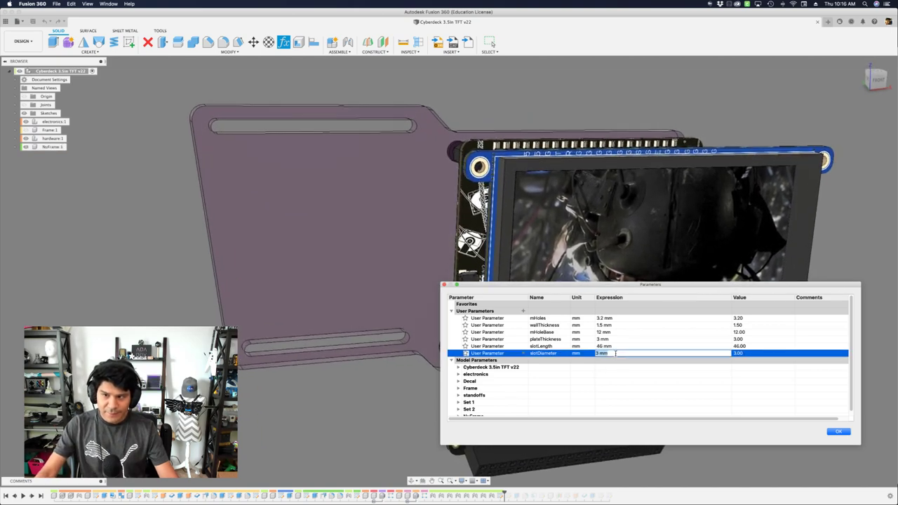
{"action": "key", "text": "Up"}
{"action": "type", "text": "4"}
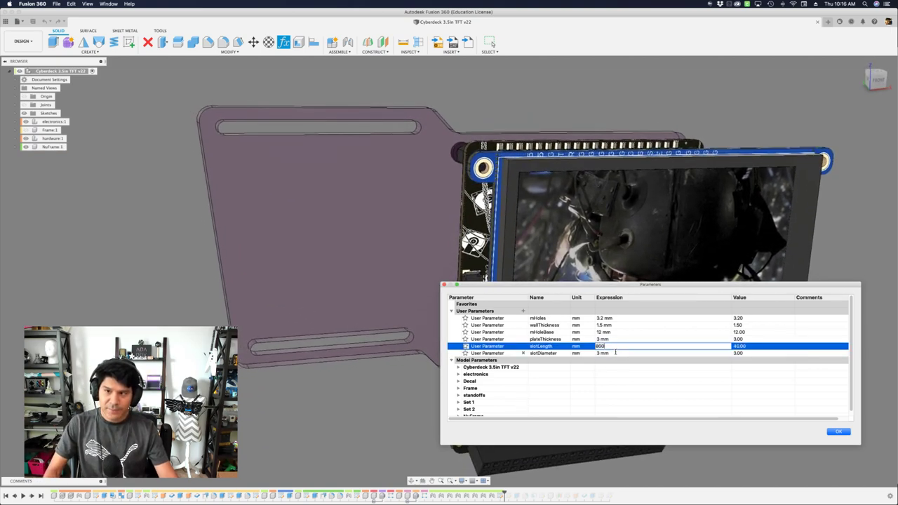
{"action": "type", "text": "00"}
{"action": "key", "text": "Return"}
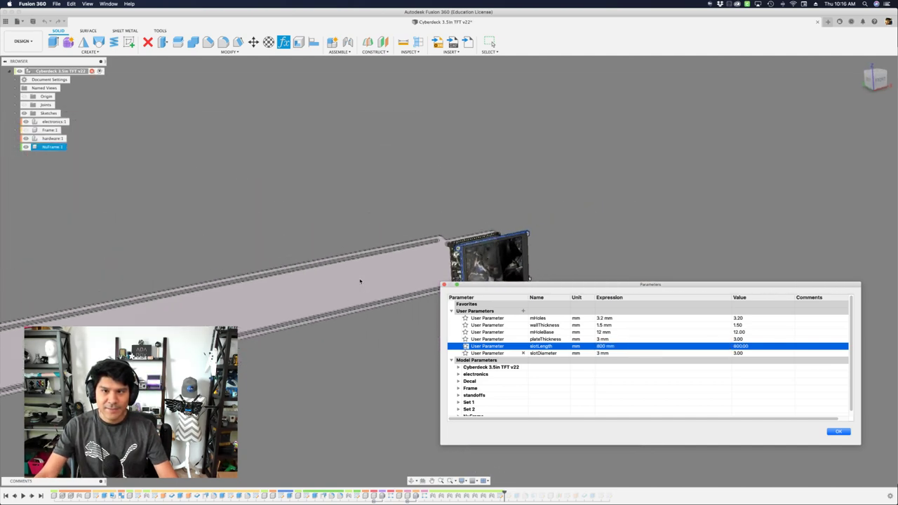
Step: Reduce the slotLength user parameter to 80 mm
{"action": "scroll", "coordinate": [360, 281], "scroll_direction": "up", "scroll_amount": 3, "text": "shift"}
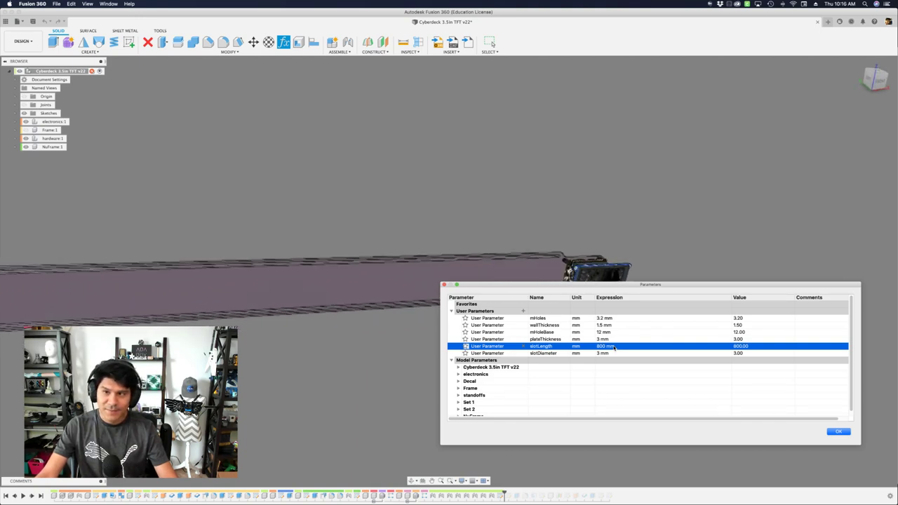
{"action": "double_click", "coordinate": [613, 346]}
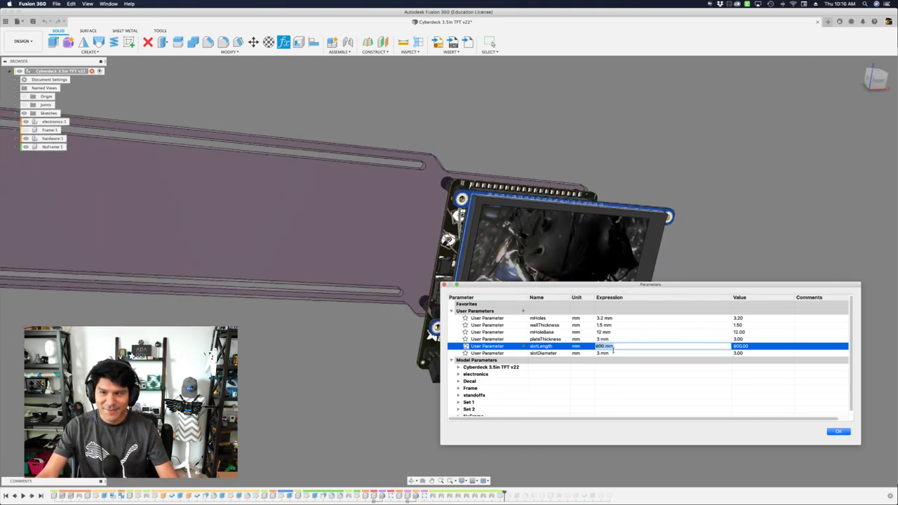
{"action": "type", "text": "8"}
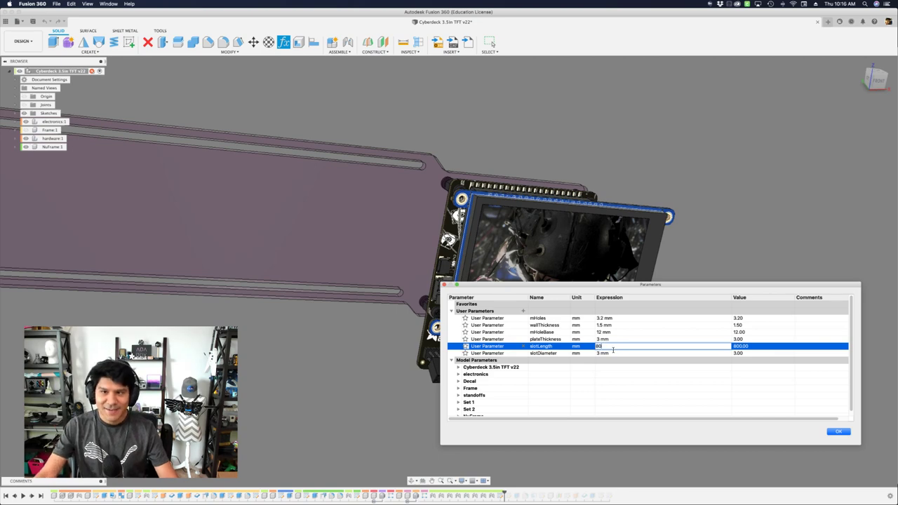
{"action": "type", "text": "0"}
{"action": "key", "text": "Return"}
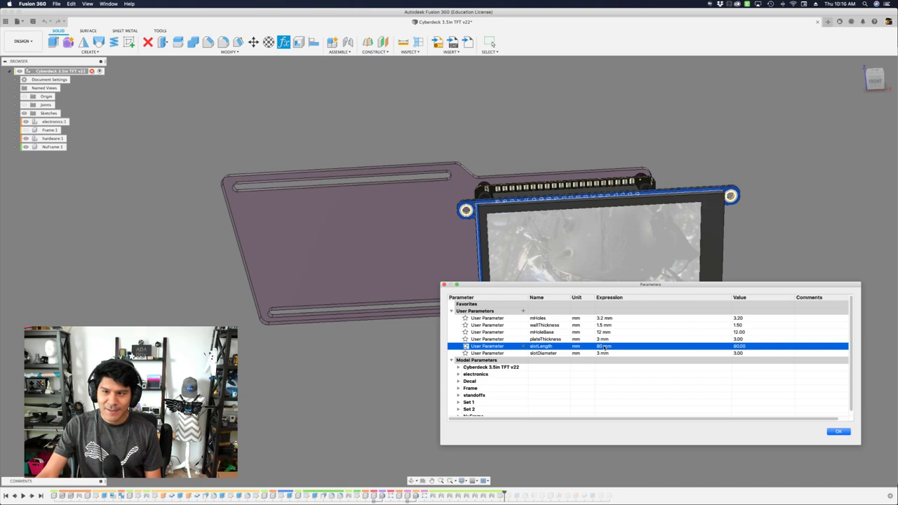
Step: Return the slotLength user parameter to 46 mm
{"action": "left_click", "coordinate": [604, 347]}
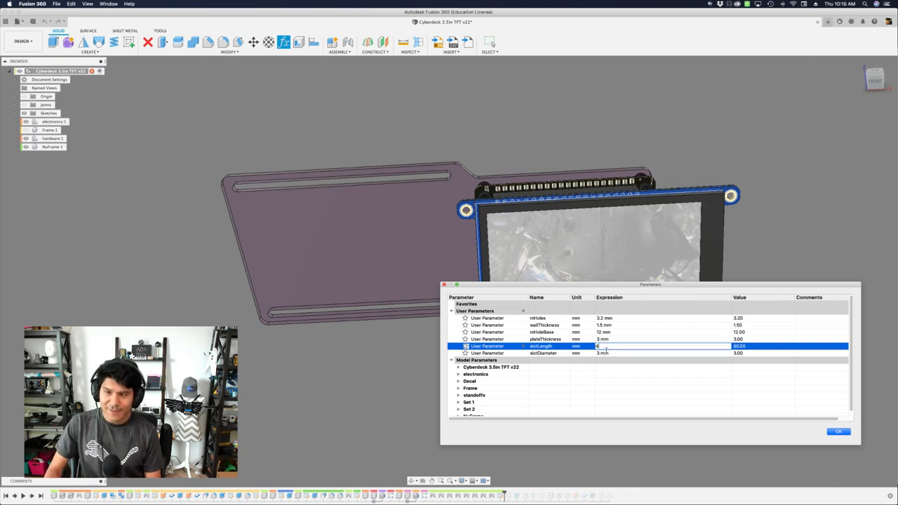
{"action": "type", "text": "46"}
{"action": "key", "text": "Return"}
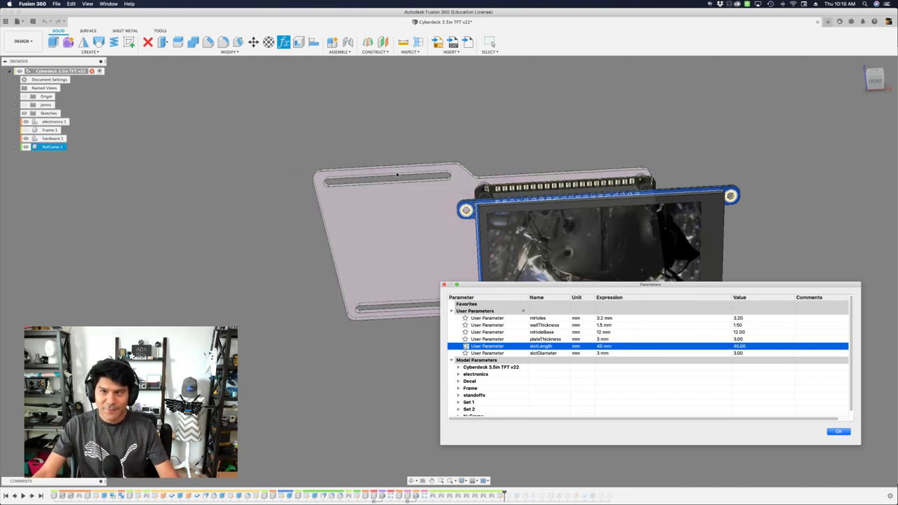
Step: Set the slotDiameter user parameter to 4 mm
{"action": "middle_click_drag", "start_coordinate": [398, 169], "coordinate": [461, 266], "text": "shift"}
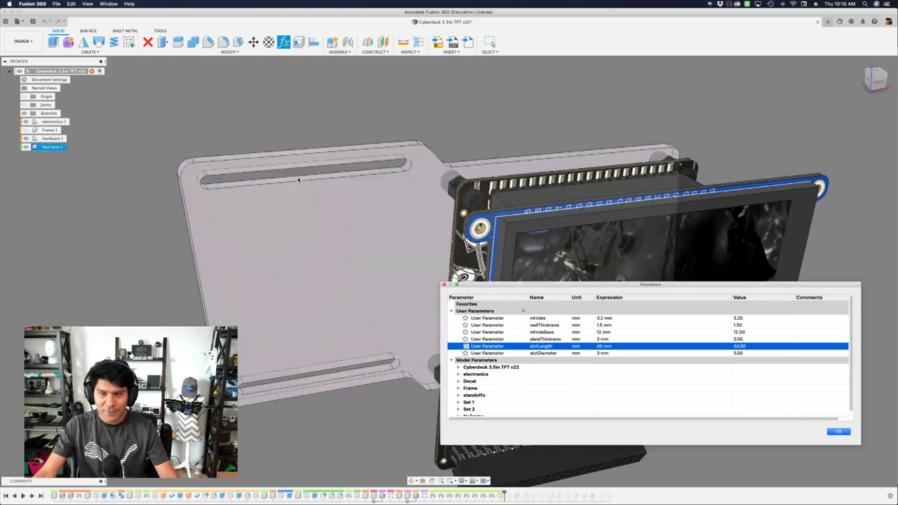
{"action": "left_click", "coordinate": [599, 353]}
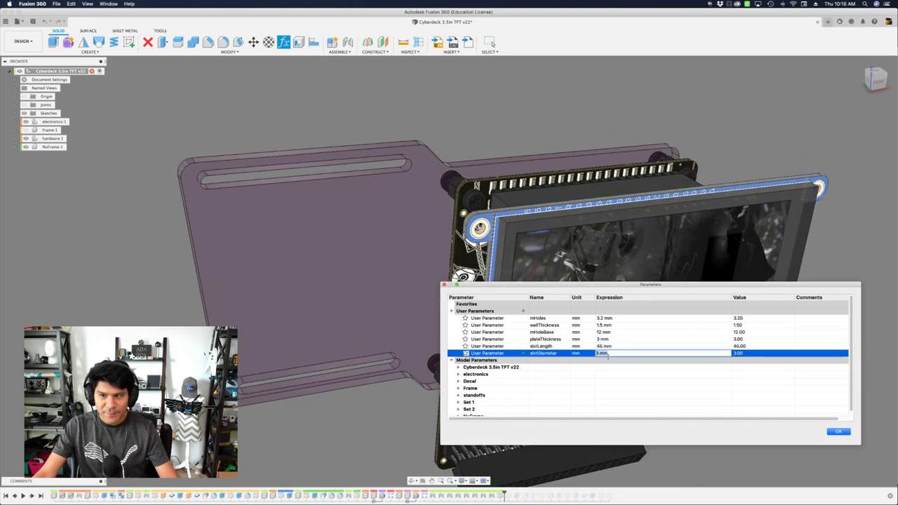
{"action": "key", "text": "Return"}
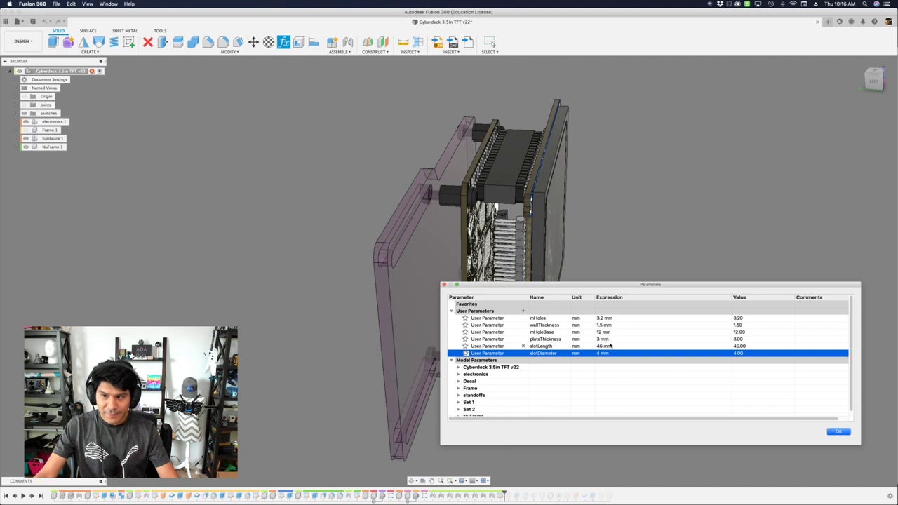
Step: Try a plateThickness of 6 mm, and return the parameter to 3 mm
{"action": "left_click", "coordinate": [611, 341]}
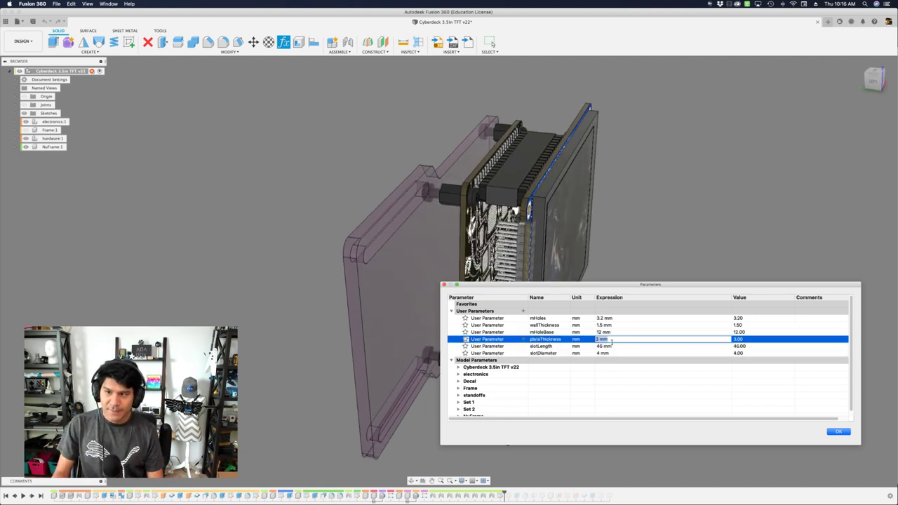
{"action": "key", "text": "Return"}
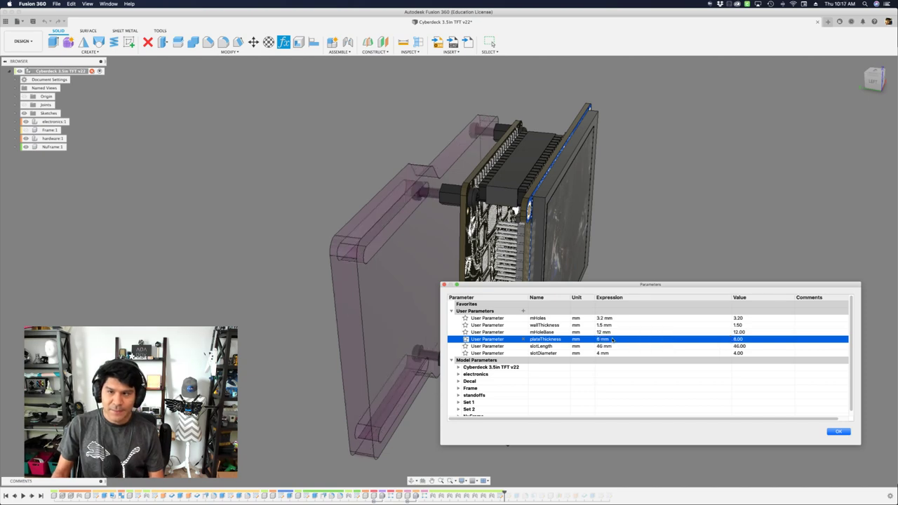
{"action": "left_click", "coordinate": [635, 339]}
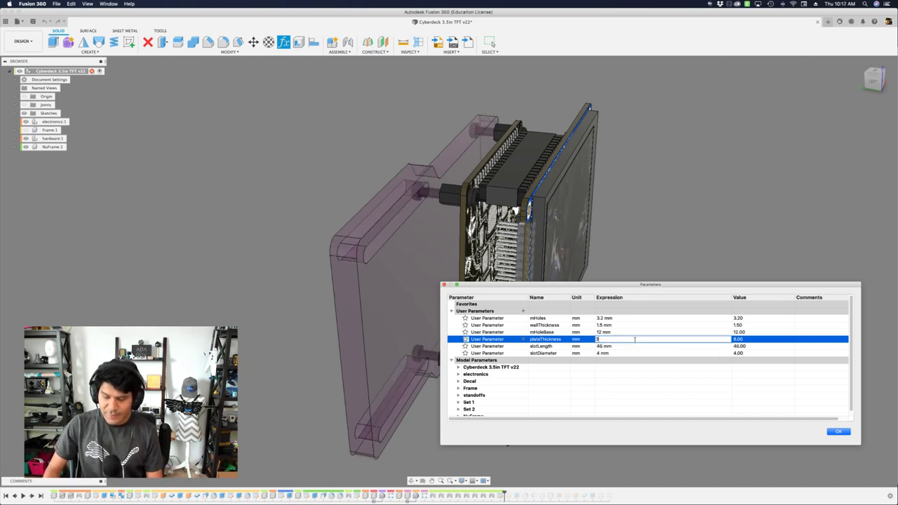
{"action": "type", "text": "3"}
{"action": "key", "text": "Return"}
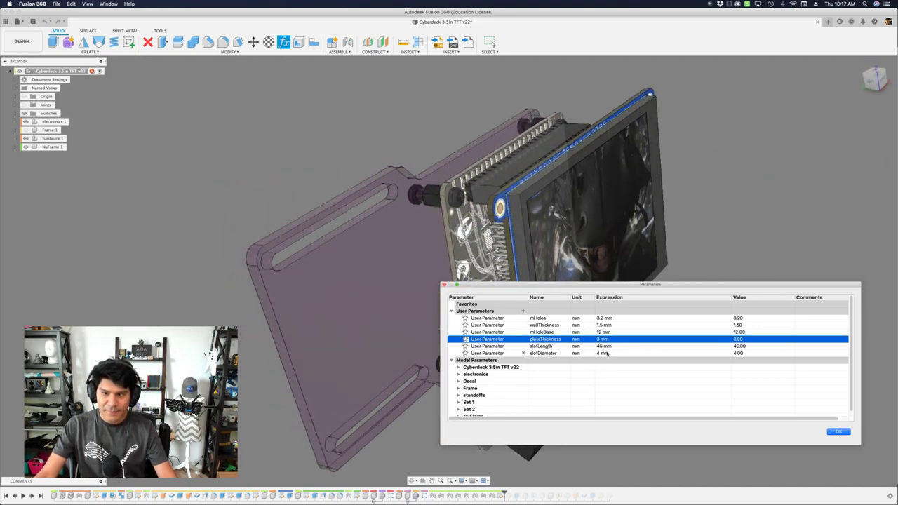
Step: Hide the electronics and hardware components so only the plate is shown, and close the parameters table
{"action": "left_click", "coordinate": [26, 122]}
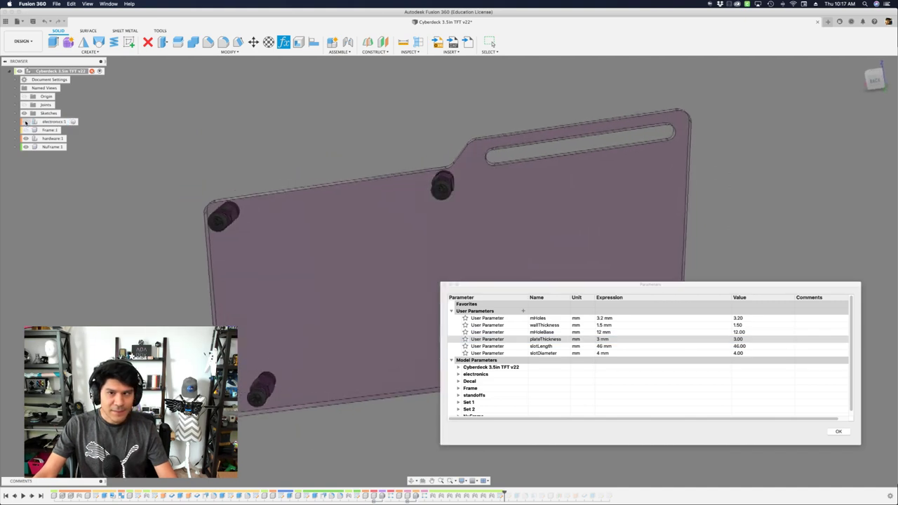
{"action": "left_click", "coordinate": [26, 138]}
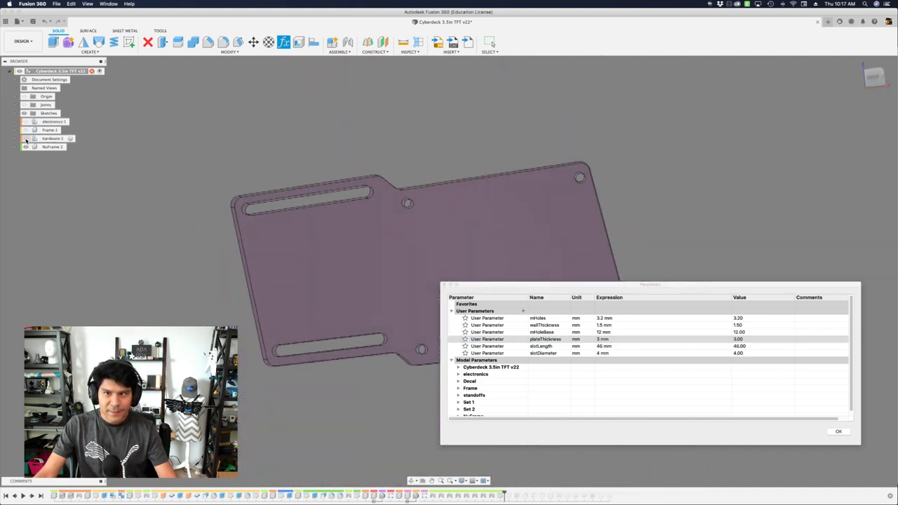
{"action": "left_click", "coordinate": [838, 431]}
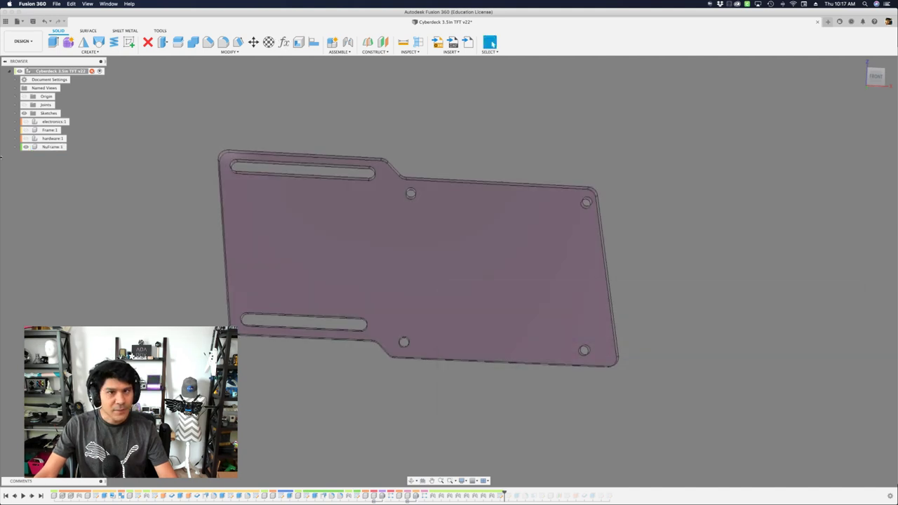
Step: Expand the NuFrame component and make it the active component
{"action": "left_click", "coordinate": [16, 147]}
{"action": "left_click", "coordinate": [70, 147]}
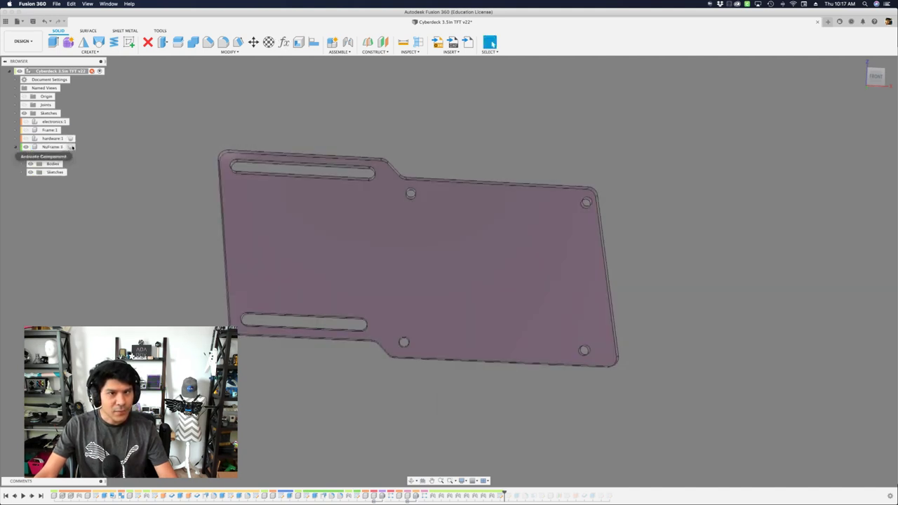
Step: Show the NuFrame component's profile sketch and examine the dimensions between its mounting holes
{"action": "left_click", "coordinate": [22, 172]}
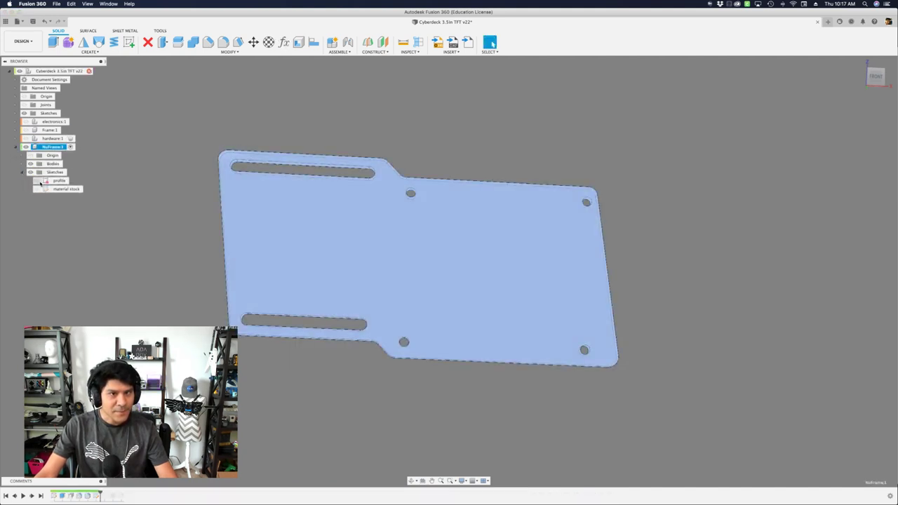
{"action": "left_click", "coordinate": [37, 180]}
{"action": "scroll", "coordinate": [157, 181], "scroll_direction": "up", "scroll_amount": 3}
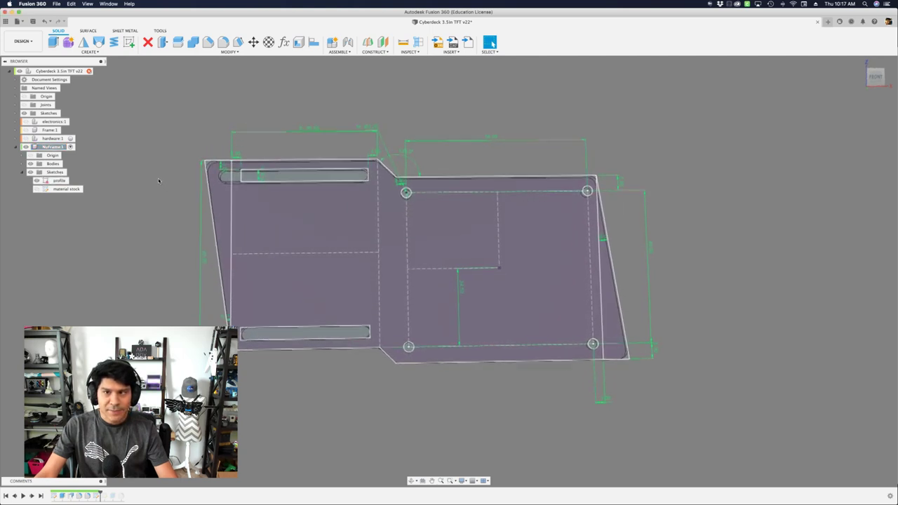
{"action": "scroll", "coordinate": [472, 219], "scroll_direction": "up", "scroll_amount": 1}
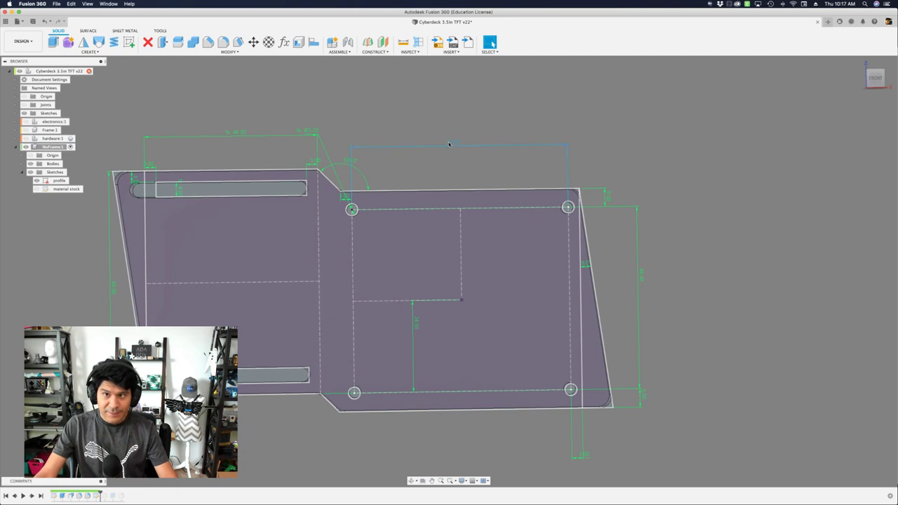
{"action": "scroll", "coordinate": [449, 144], "scroll_direction": "up", "scroll_amount": 2}
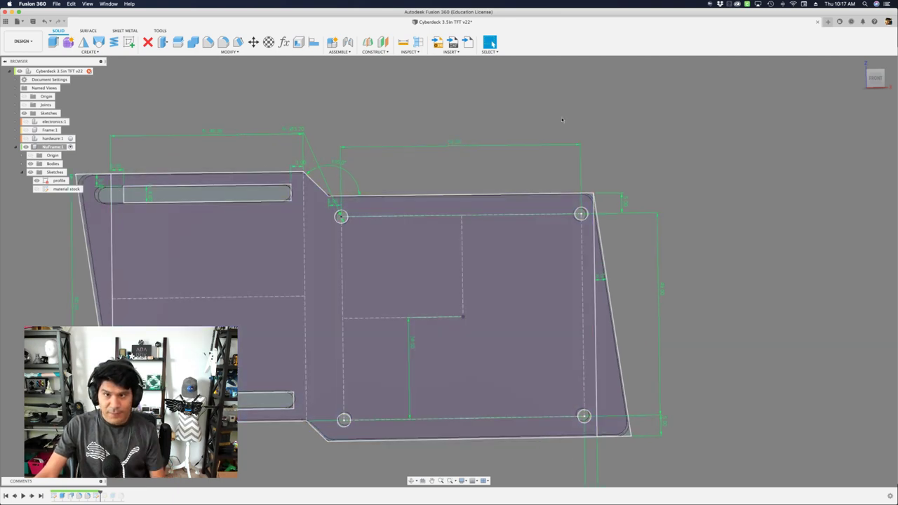
Step: Switch to Chrome and examine the CYBERDECK HAT fab print drawing for its mounting hole spacing
{"action": "key", "text": "super+Tab"}
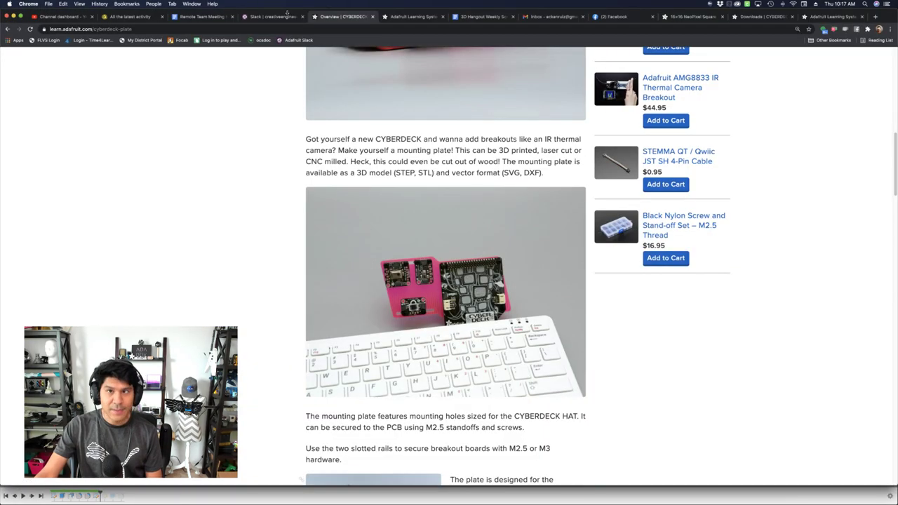
{"action": "left_click", "coordinate": [400, 17]}
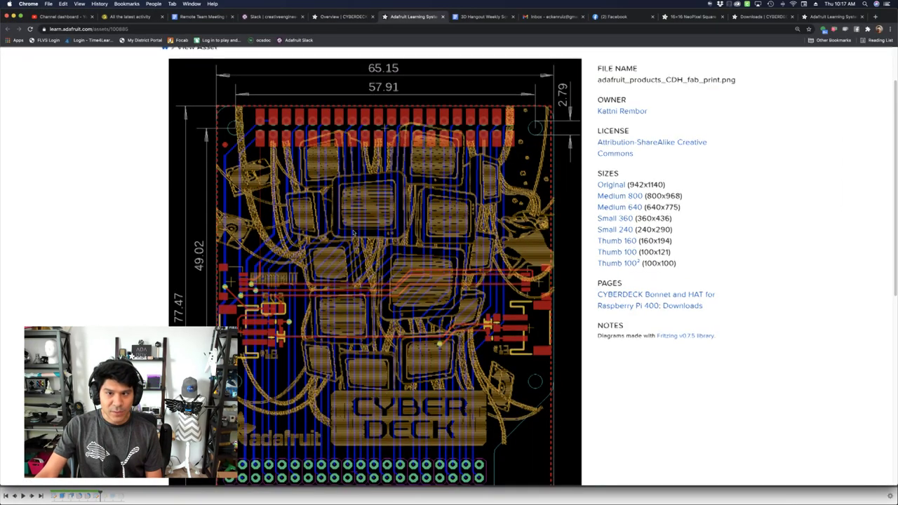
{"action": "scroll", "coordinate": [351, 228], "scroll_direction": "up", "scroll_amount": 2}
{"action": "scroll", "coordinate": [345, 223], "scroll_direction": "down", "scroll_amount": 3}
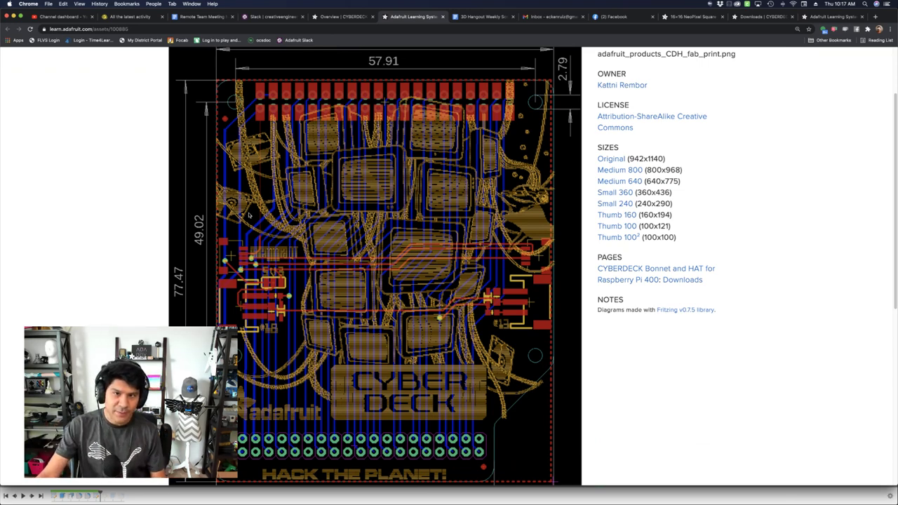
{"action": "scroll", "coordinate": [236, 202], "scroll_direction": "up", "scroll_amount": 1}
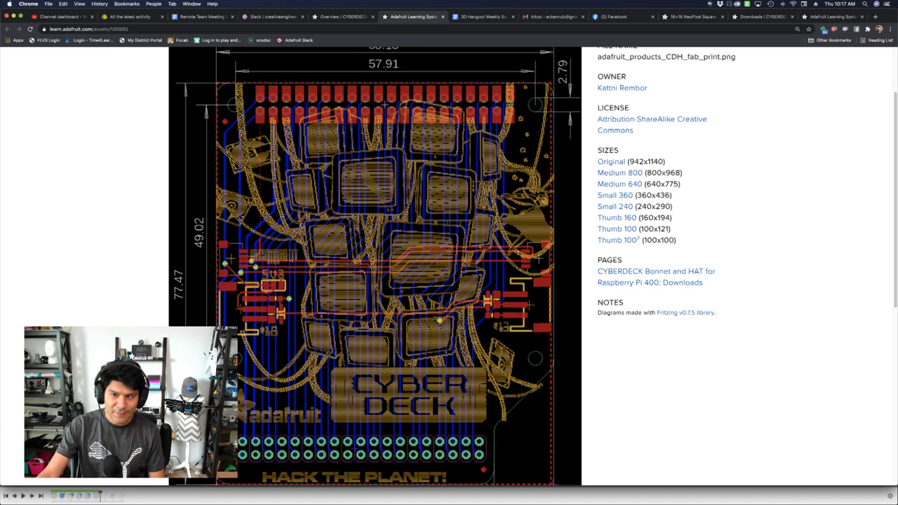
{"action": "scroll", "coordinate": [302, 224], "scroll_direction": "up", "scroll_amount": 1}
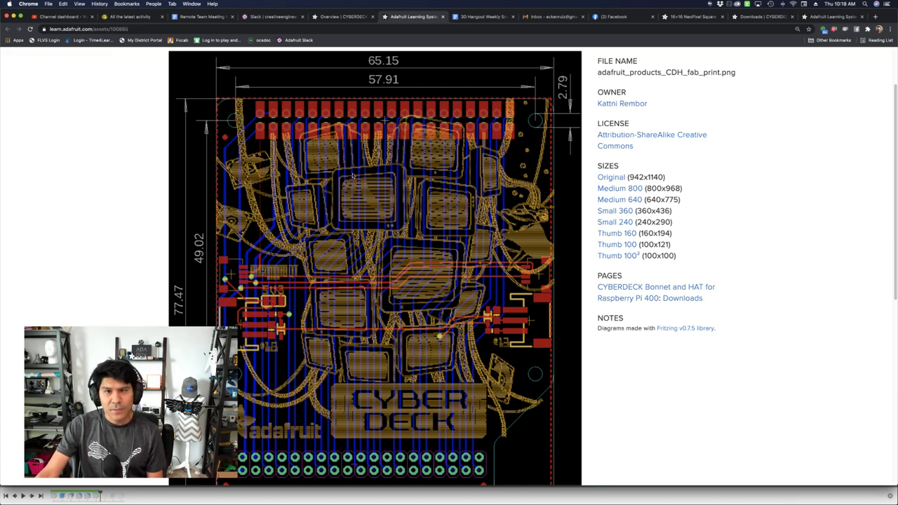
{"action": "scroll", "coordinate": [413, 180], "scroll_direction": "down", "scroll_amount": 1}
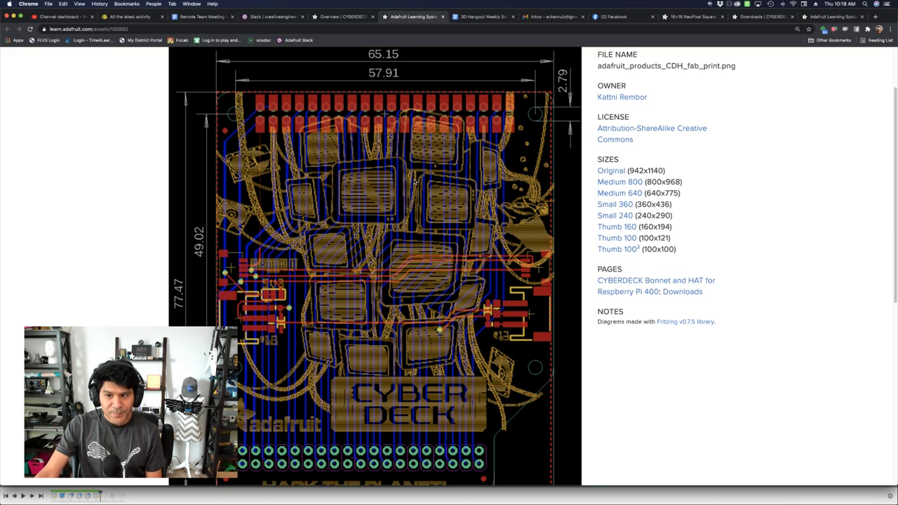
{"action": "scroll", "coordinate": [413, 180], "scroll_direction": "up", "scroll_amount": 2}
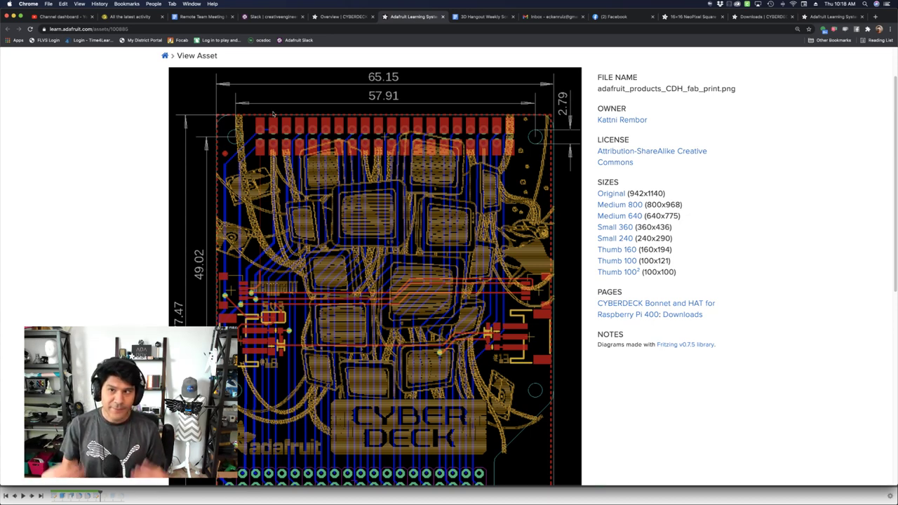
Step: Switch back to Fusion 360 and hide the NuFrame component's profile sketch and bodies
{"action": "key", "text": "super+shift+Tab"}
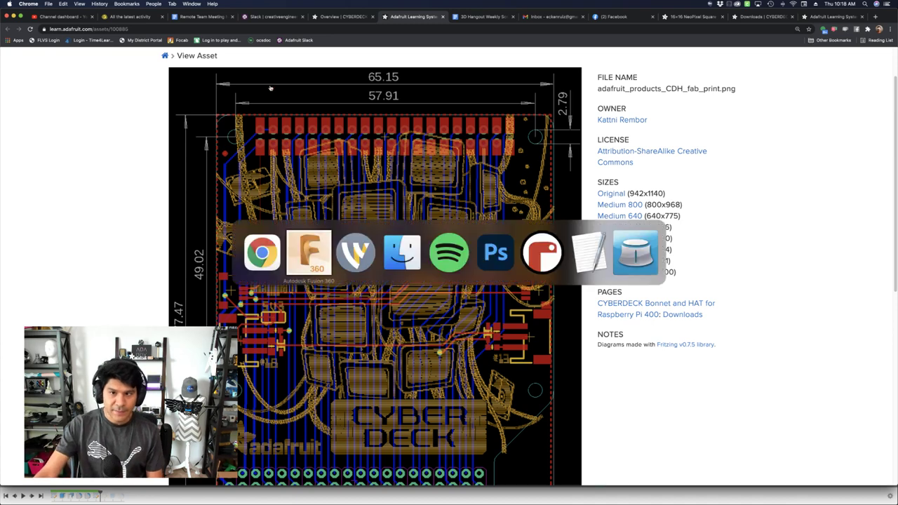
{"action": "key", "text": "super+Tab"}
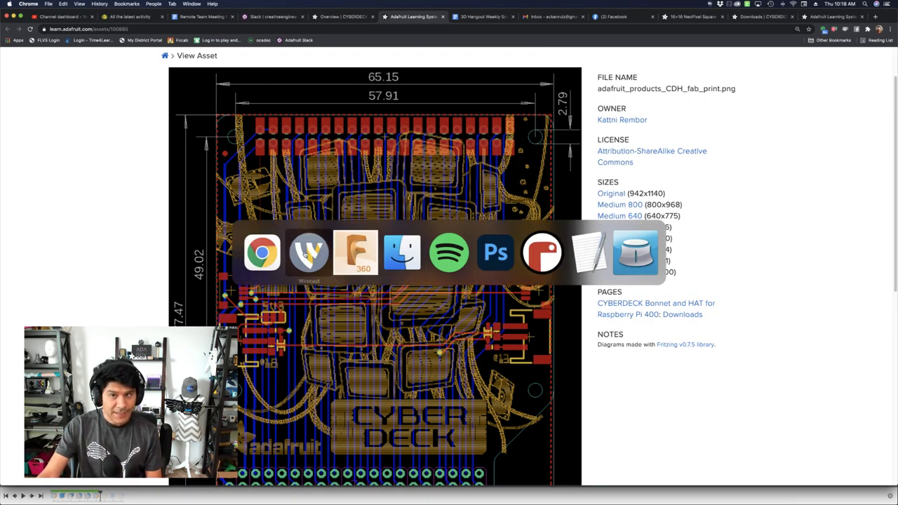
{"action": "left_click", "coordinate": [345, 261]}
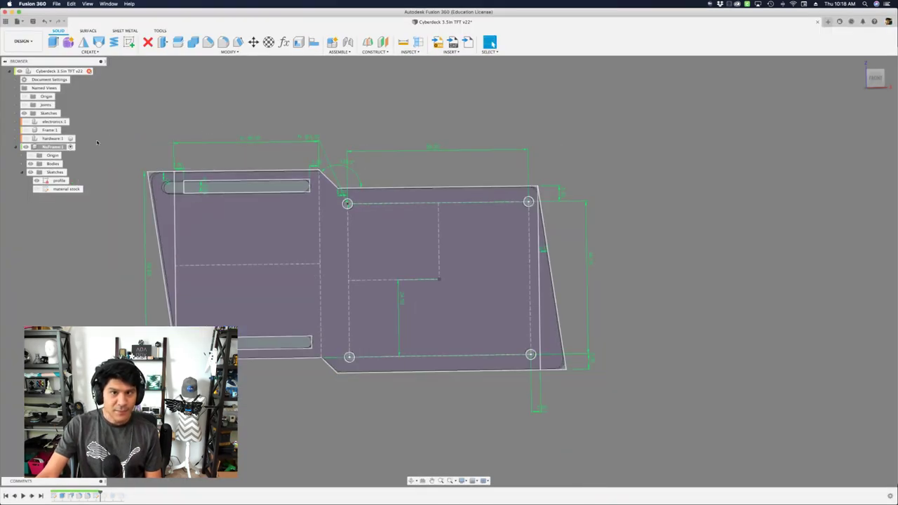
{"action": "left_click", "coordinate": [37, 181]}
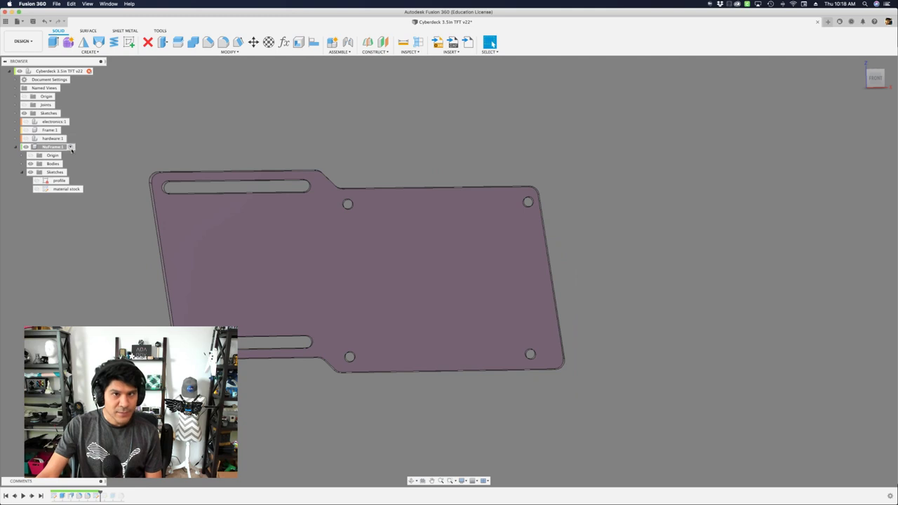
{"action": "left_click", "coordinate": [30, 164]}
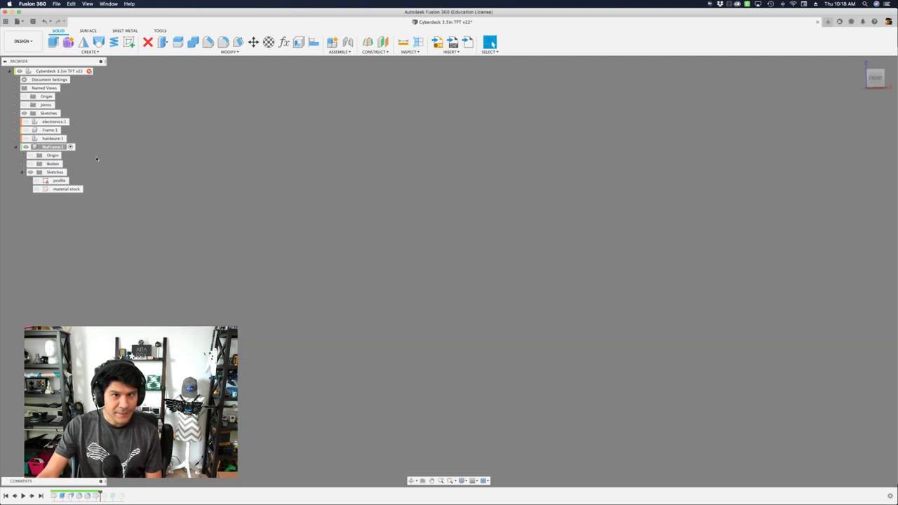
Step: Create a new sketch on the front plane in the NuFrame component
{"action": "left_click", "coordinate": [129, 42]}
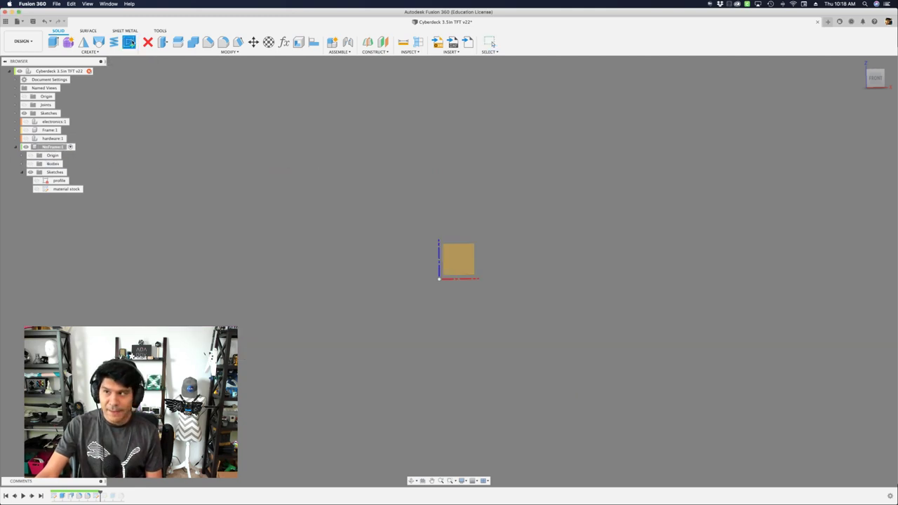
{"action": "left_click", "coordinate": [456, 263]}
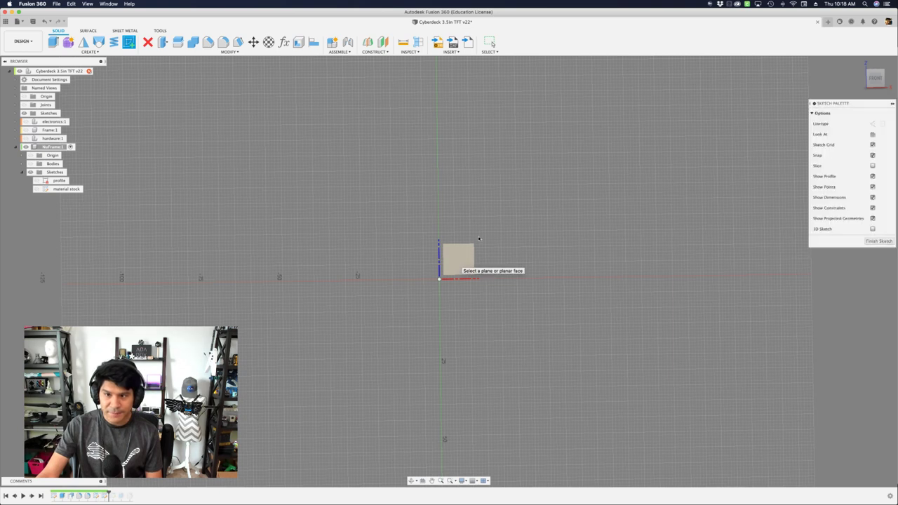
{"action": "scroll", "coordinate": [438, 185], "scroll_direction": "up", "scroll_amount": 3}
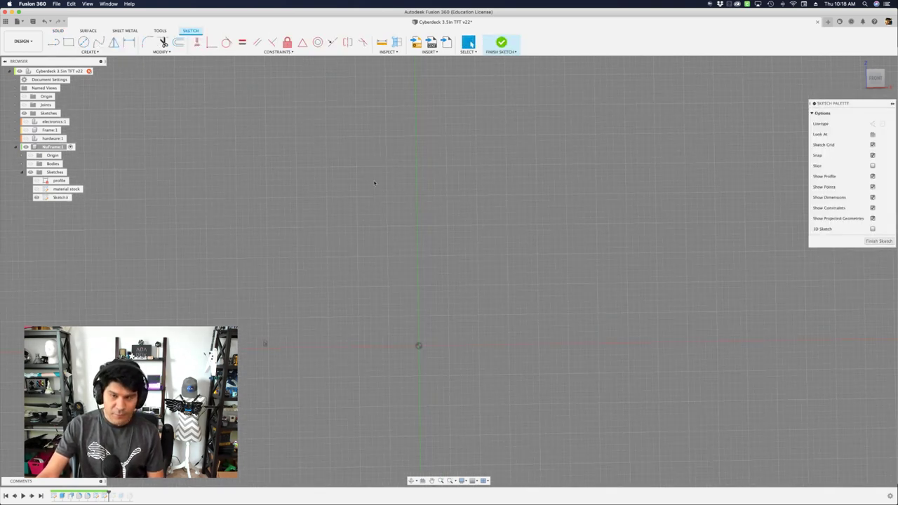
Step: Draw a two-point rectangle 58 mm wide and 49 mm high around the sketch origin
{"action": "key", "text": "r"}
{"action": "scroll", "coordinate": [364, 183], "scroll_direction": "up", "scroll_amount": 2}
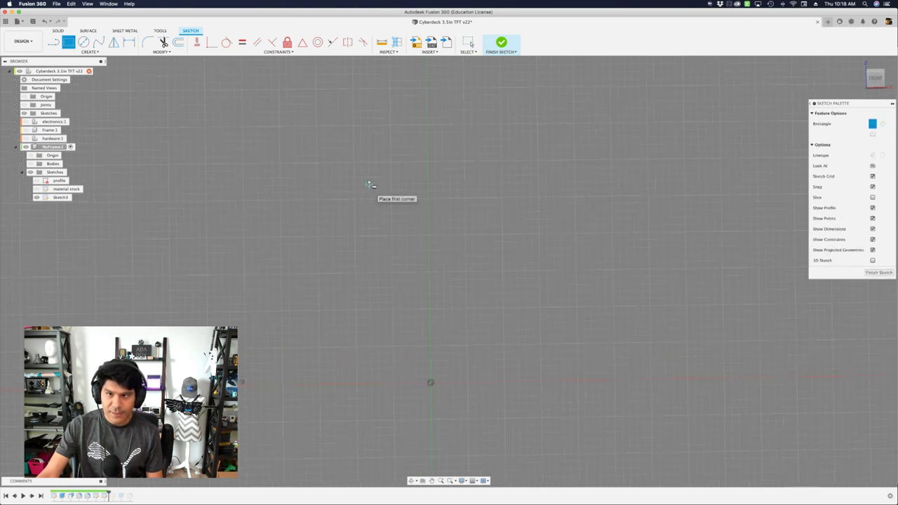
{"action": "left_click", "coordinate": [318, 162]}
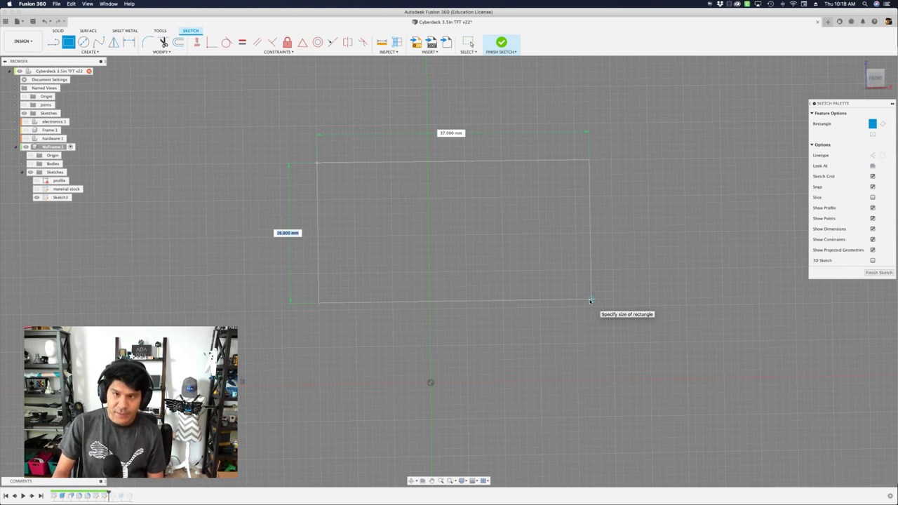
{"action": "type", "text": "49"}
{"action": "key", "text": "Tab"}
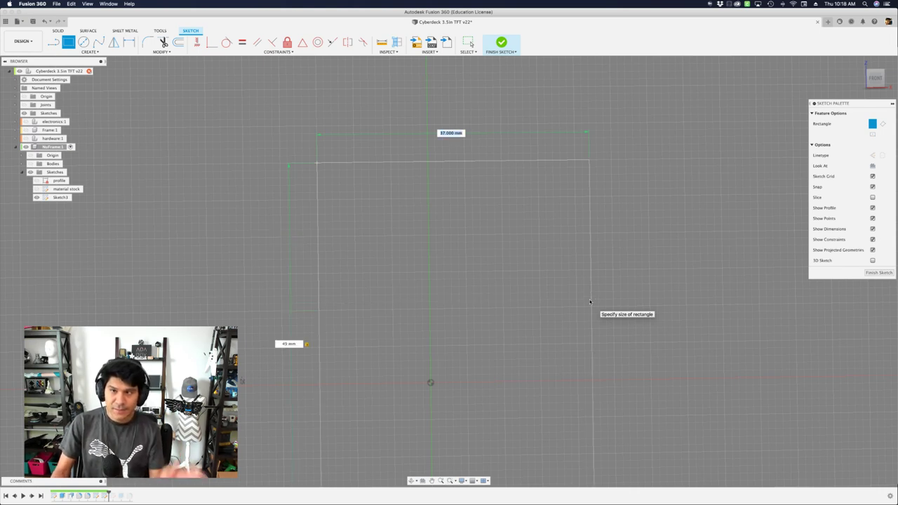
{"action": "type", "text": "58"}
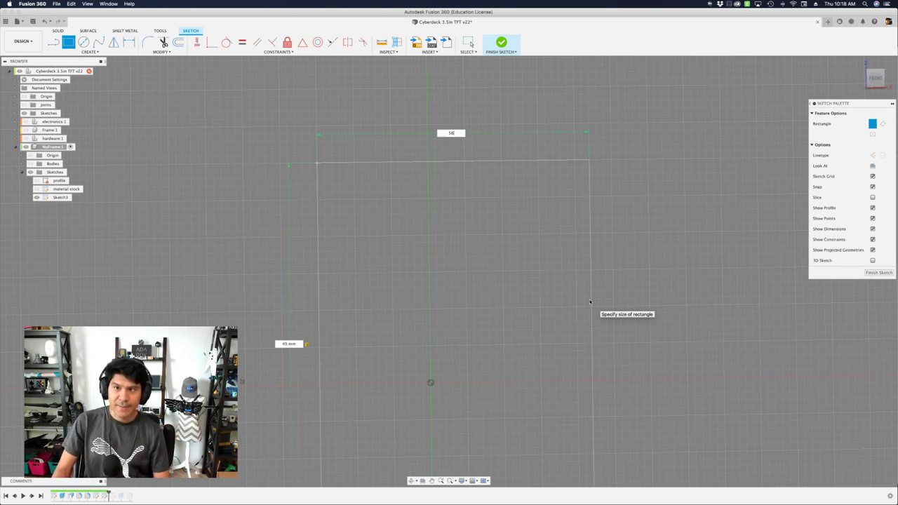
{"action": "key", "text": "Tab"}
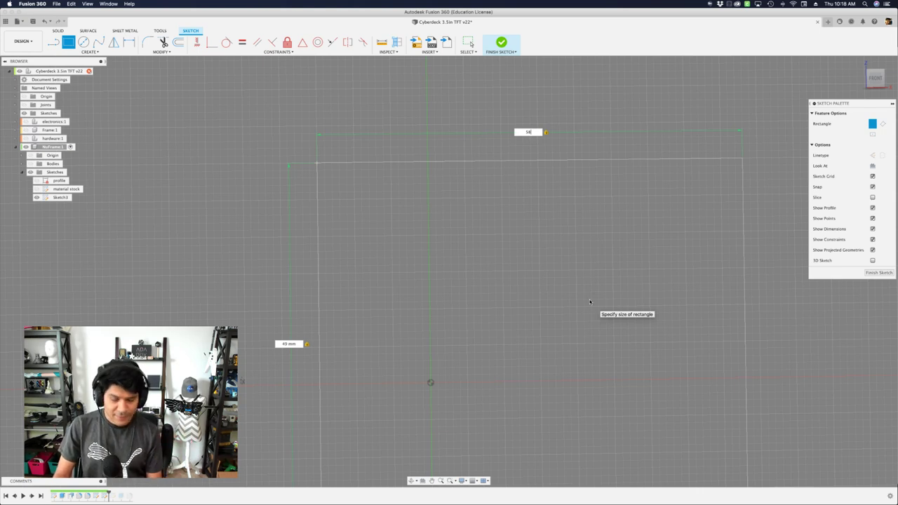
{"action": "key", "text": "Tab"}
{"action": "key", "text": "Tab"}
{"action": "key", "text": "Tab"}
{"action": "key", "text": "Tab"}
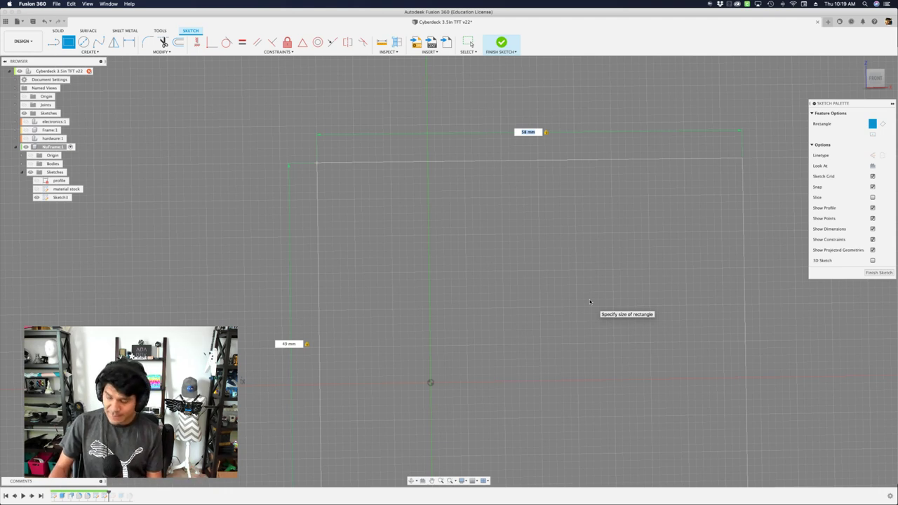
{"action": "key", "text": "Return"}
{"action": "key", "text": "Escape"}
{"action": "scroll", "coordinate": [541, 265], "scroll_direction": "down", "scroll_amount": 2}
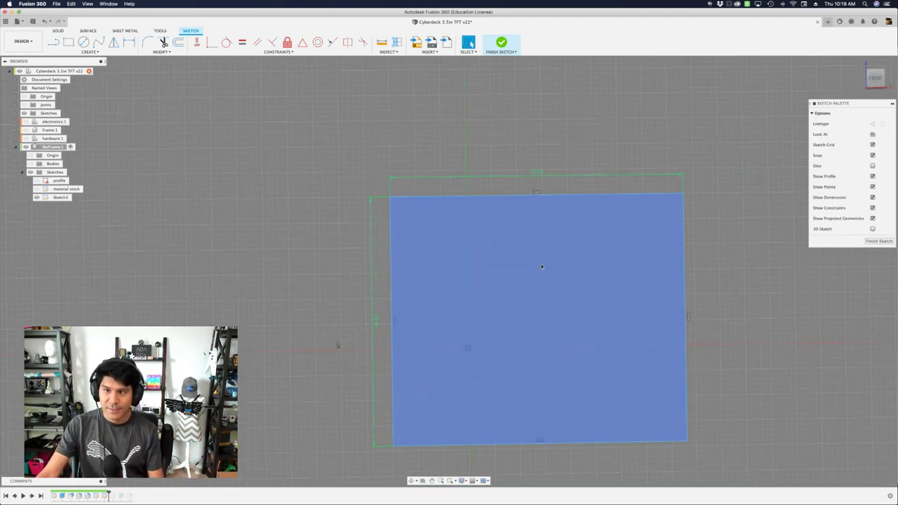
Step: Draw a circle centred on the rectangle's upper-left corner, with its diameter driven by the mHoles user parameter
{"action": "scroll", "coordinate": [542, 266], "scroll_direction": "down", "scroll_amount": 2}
{"action": "middle_click_drag", "start_coordinate": [733, 260], "coordinate": [693, 260]}
{"action": "scroll", "coordinate": [589, 224], "scroll_direction": "up", "scroll_amount": 1}
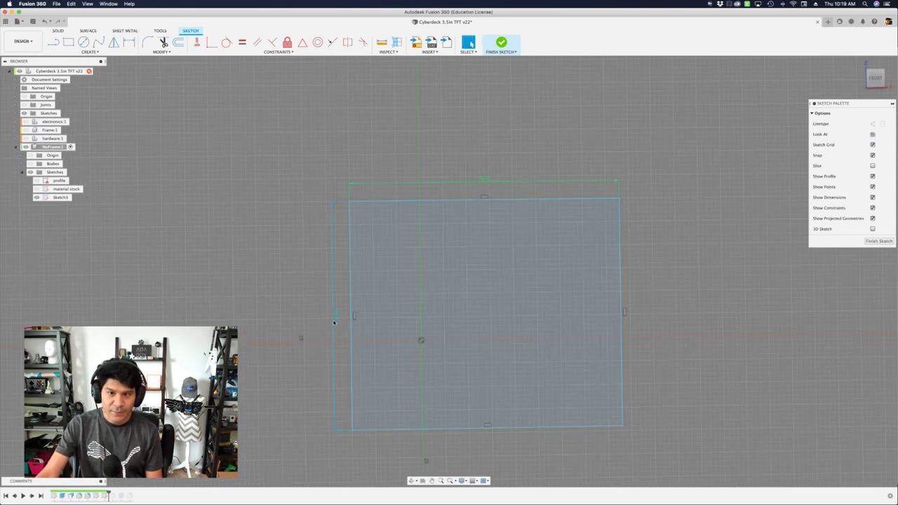
{"action": "key", "text": "c"}
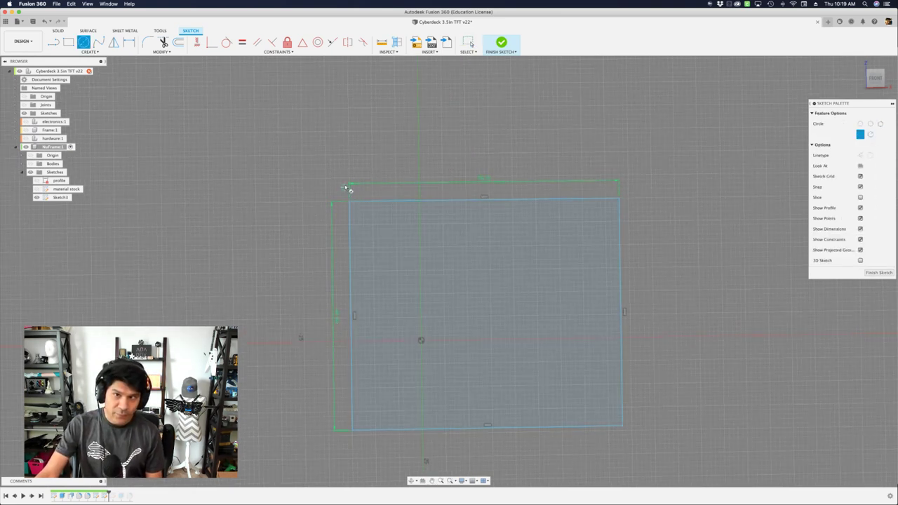
{"action": "scroll", "coordinate": [348, 188], "scroll_direction": "up", "scroll_amount": 3}
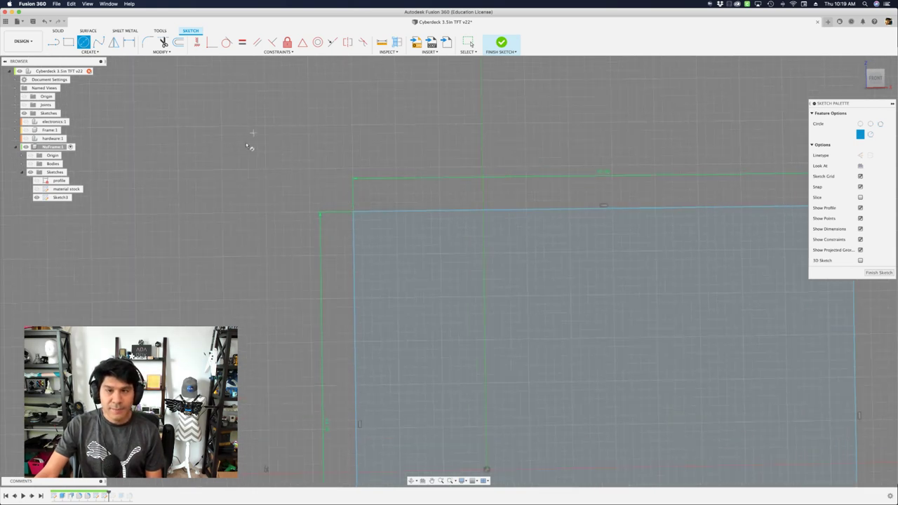
{"action": "scroll", "coordinate": [309, 172], "scroll_direction": "up", "scroll_amount": 2}
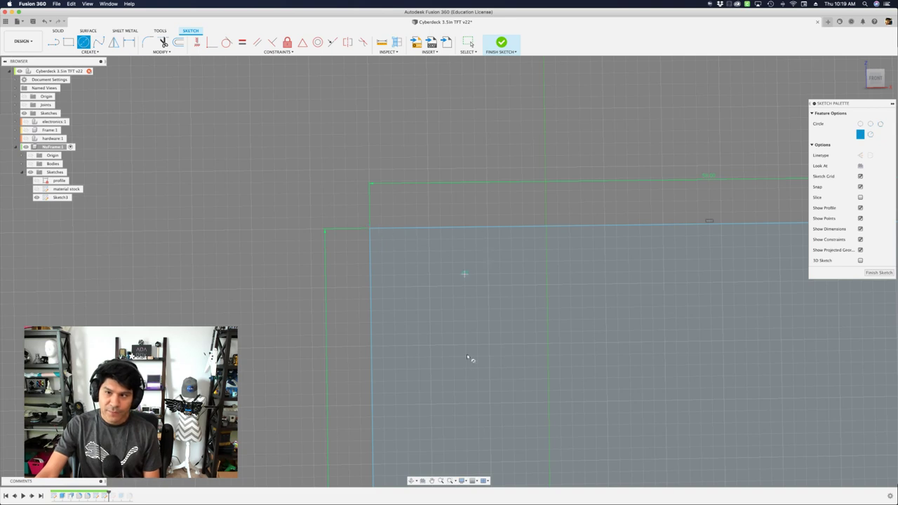
{"action": "left_click", "coordinate": [371, 227]}
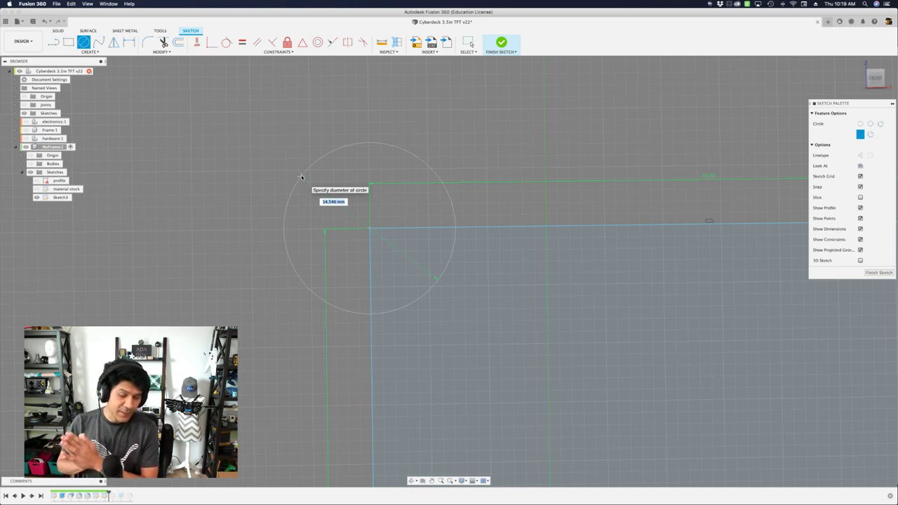
{"action": "type", "text": "mg"}
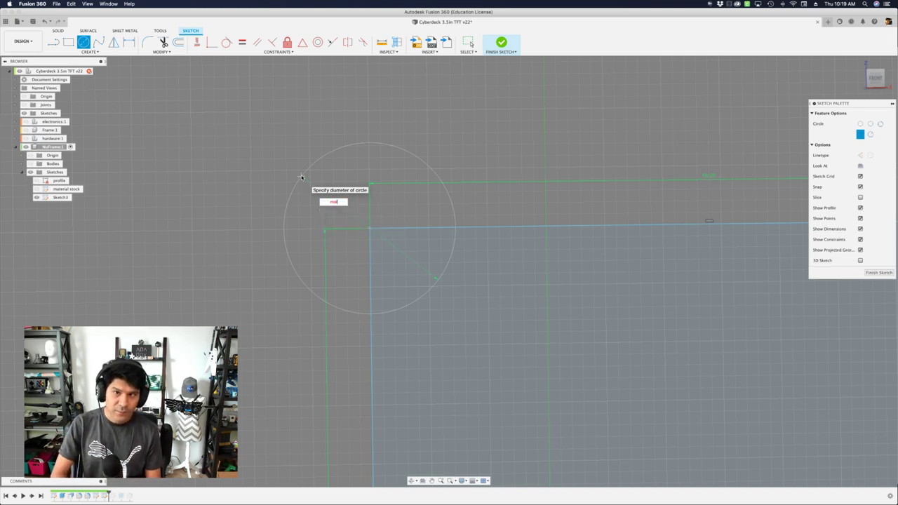
{"action": "key", "text": "BackSpace"}
{"action": "type", "text": "h"}
{"action": "key", "text": "Down"}
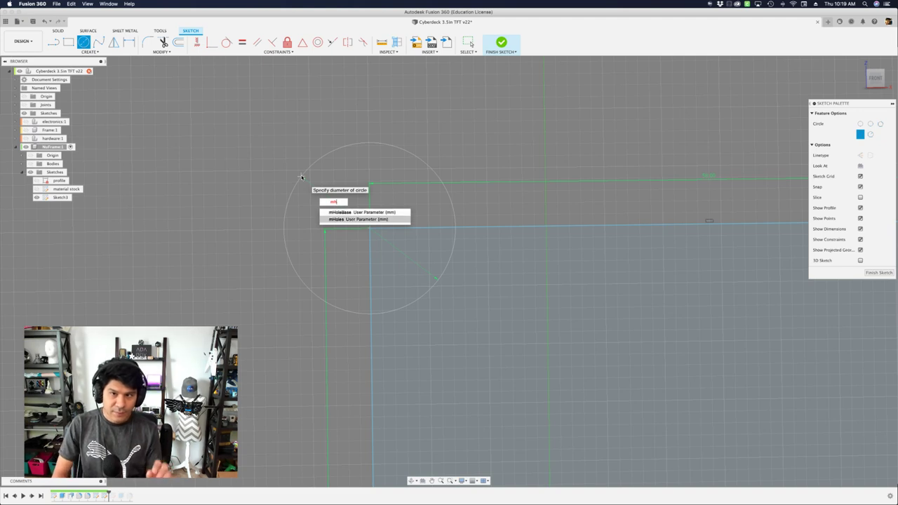
{"action": "key", "text": "Up"}
{"action": "key", "text": "Down"}
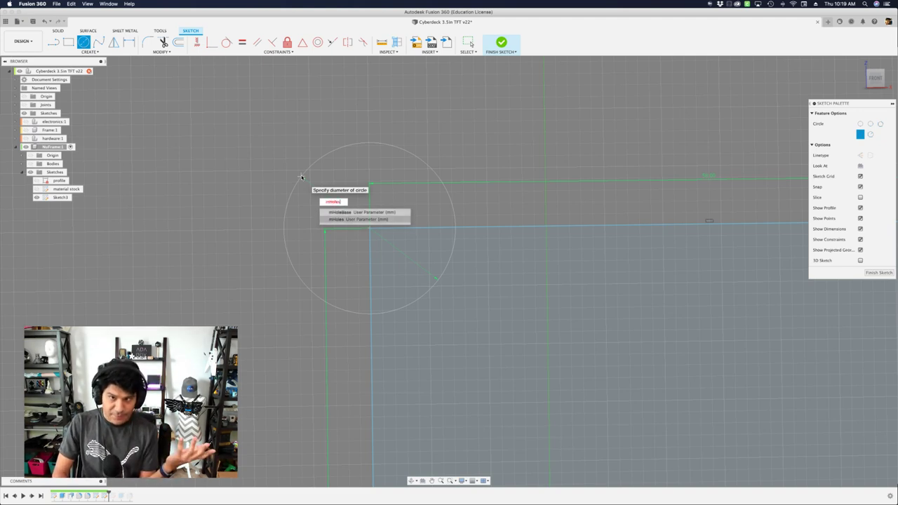
{"action": "key", "text": "Return"}
{"action": "key", "text": "Return"}
{"action": "key", "text": "Escape"}
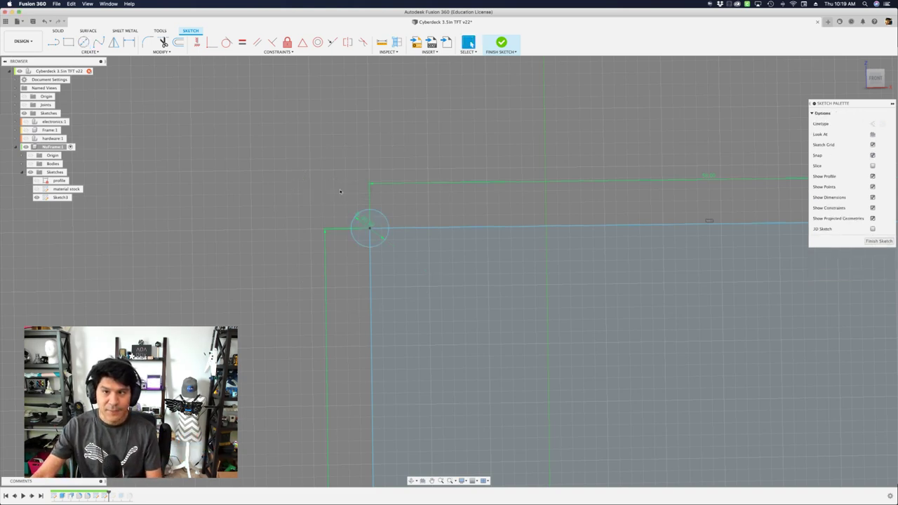
Step: Reposition the rectangle and place the circle's diameter dimension outside the rectangle's upper-left corner
{"action": "scroll", "coordinate": [340, 192], "scroll_direction": "down", "scroll_amount": 5}
{"action": "scroll", "coordinate": [336, 198], "scroll_direction": "up", "scroll_amount": 2}
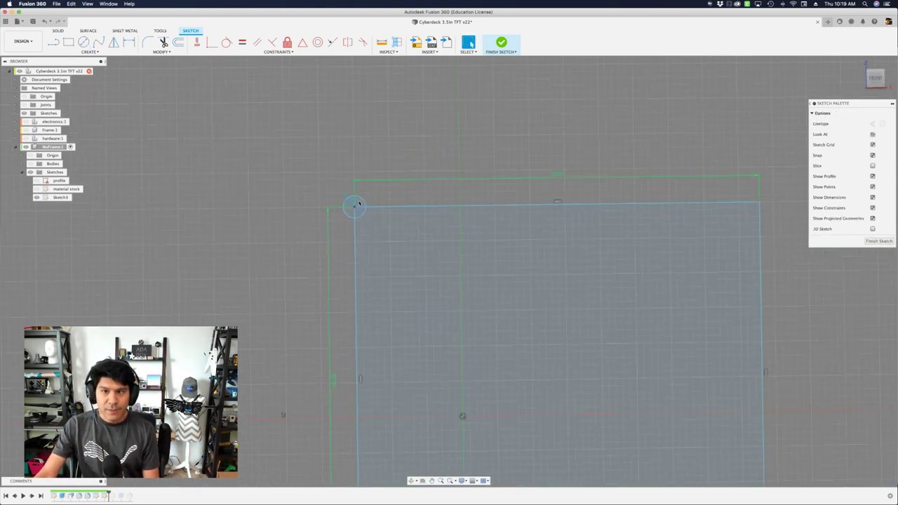
{"action": "left_click_drag", "start_coordinate": [358, 203], "coordinate": [336, 173]}
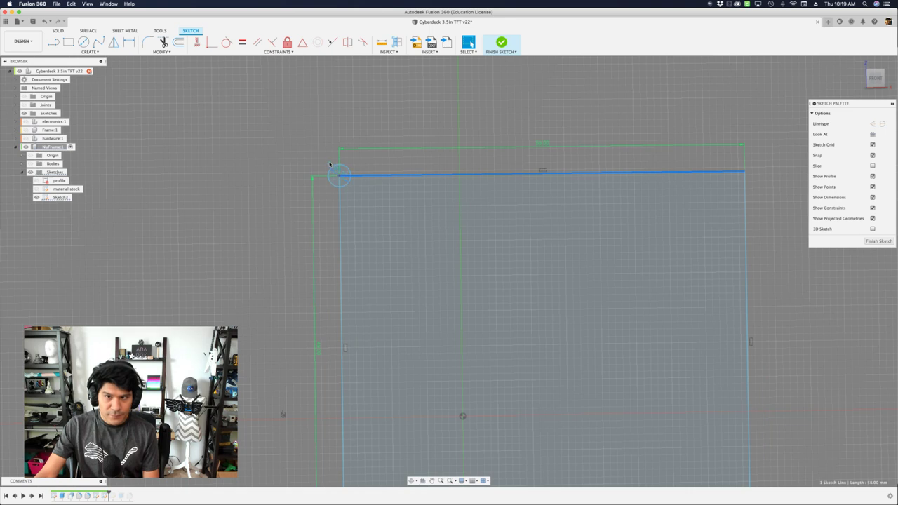
{"action": "left_click", "coordinate": [298, 132]}
{"action": "scroll", "coordinate": [334, 132], "scroll_direction": "down", "scroll_amount": 3}
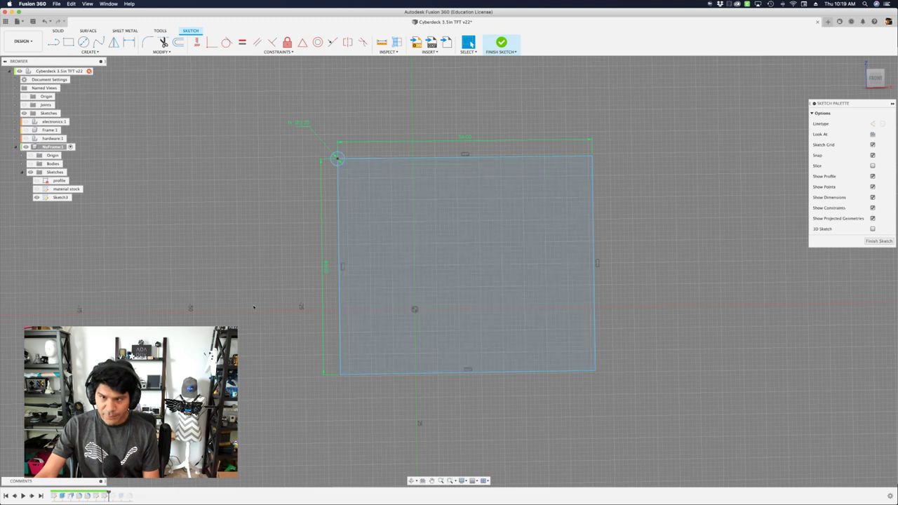
{"action": "left_click", "coordinate": [507, 238]}
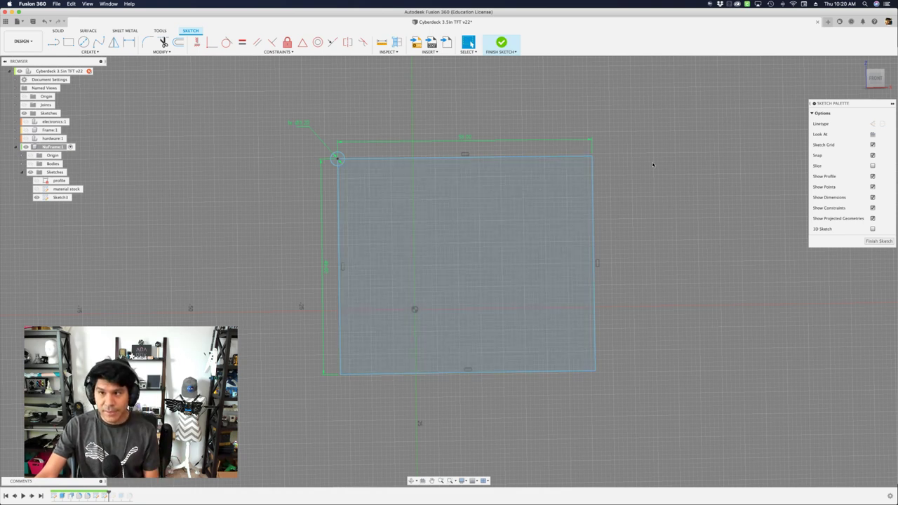
{"action": "scroll", "coordinate": [344, 151], "scroll_direction": "up", "scroll_amount": 3}
{"action": "left_click", "coordinate": [341, 154]}
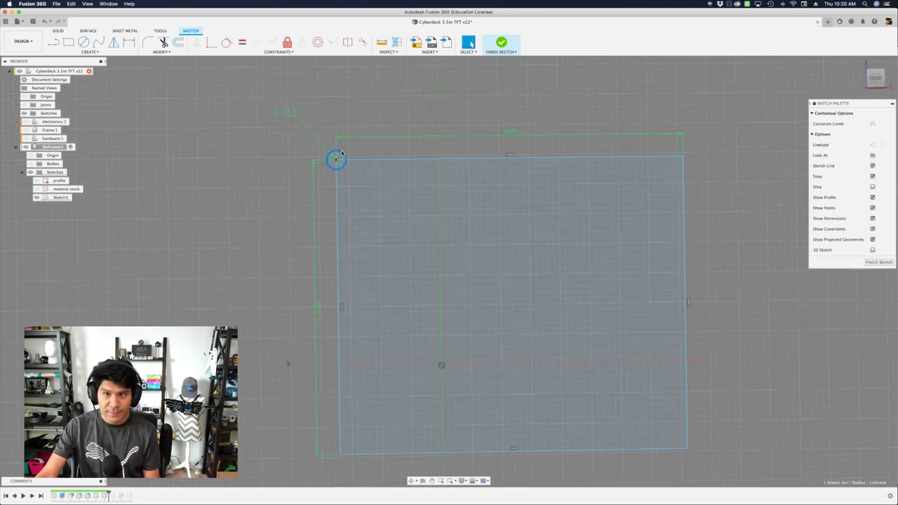
{"action": "left_click", "coordinate": [684, 155]}
{"action": "left_click", "coordinate": [342, 156]}
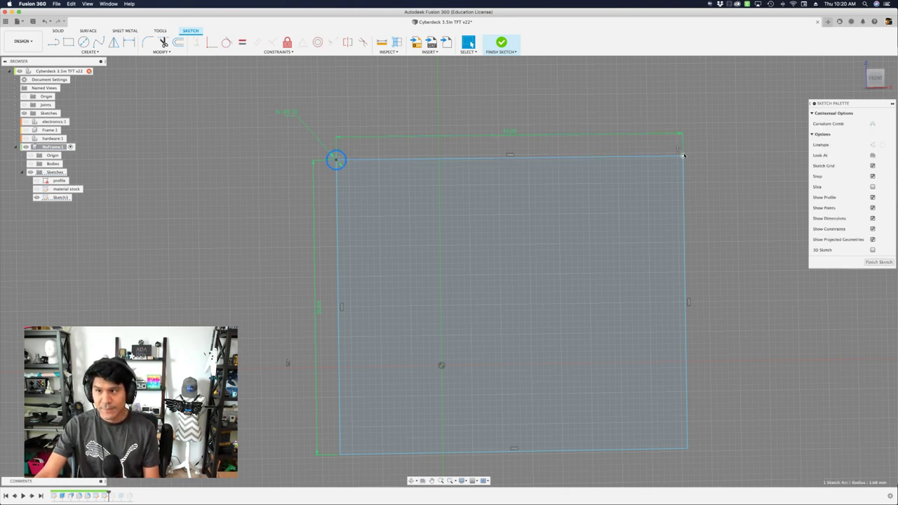
{"action": "left_click", "coordinate": [731, 286]}
{"action": "middle_click_drag", "start_coordinate": [730, 288], "coordinate": [694, 276]}
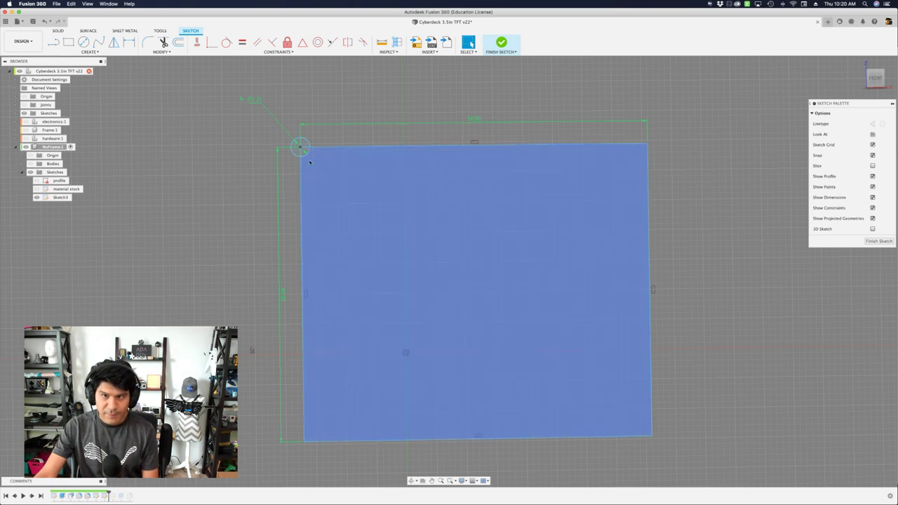
Step: Draw a line from the midpoint of the rectangle's top edge 24.5 mm down to its centre, continuing to the left edge's midpoint
{"action": "scroll", "coordinate": [457, 143], "scroll_direction": "up", "scroll_amount": 2}
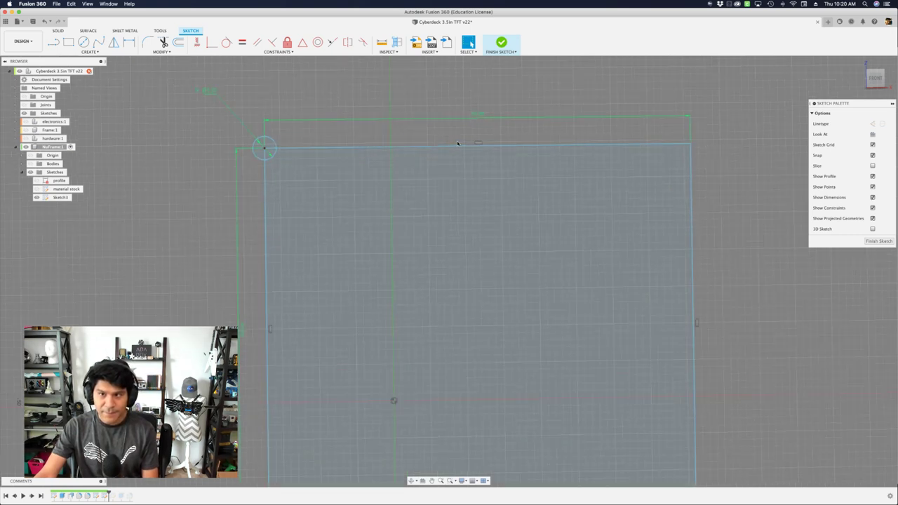
{"action": "key", "text": "l"}
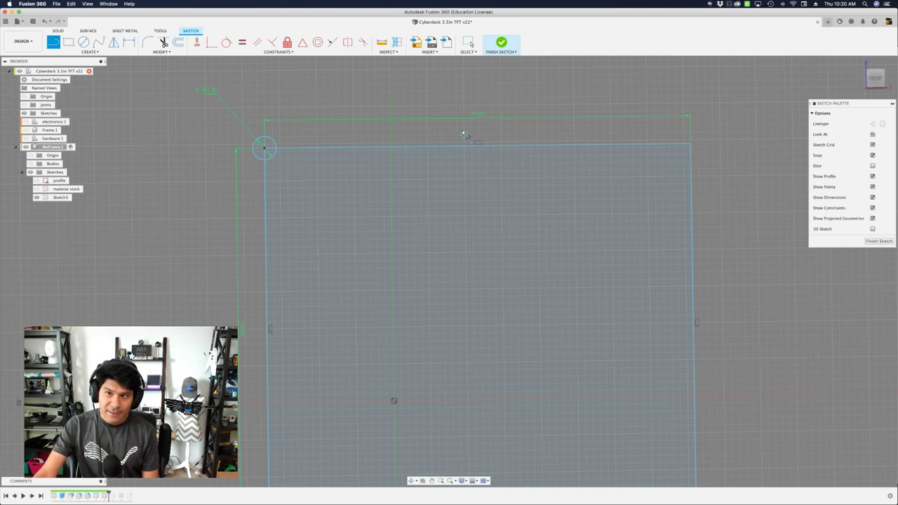
{"action": "left_click", "coordinate": [479, 144]}
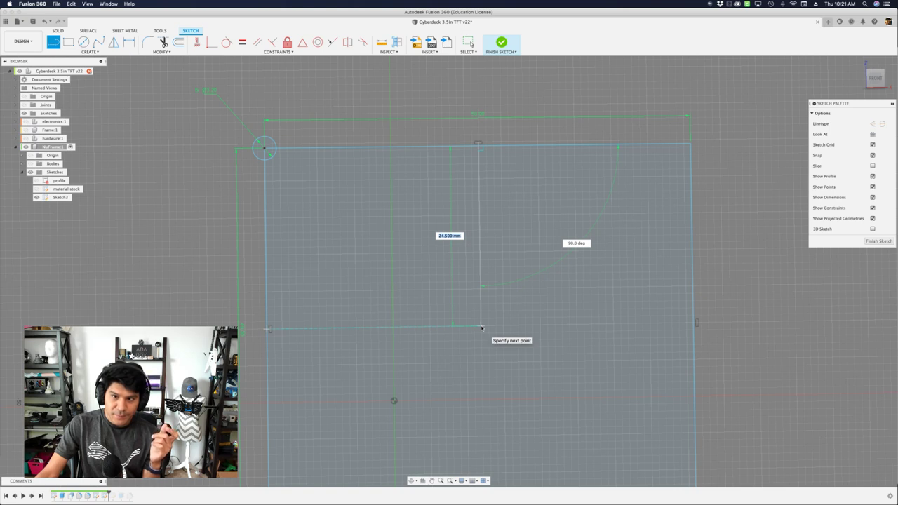
{"action": "left_click", "coordinate": [481, 327]}
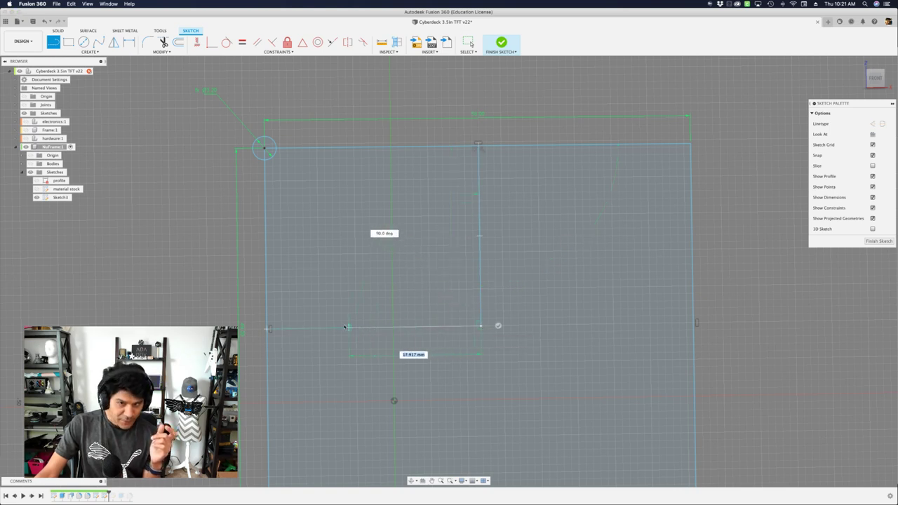
{"action": "left_click", "coordinate": [268, 326]}
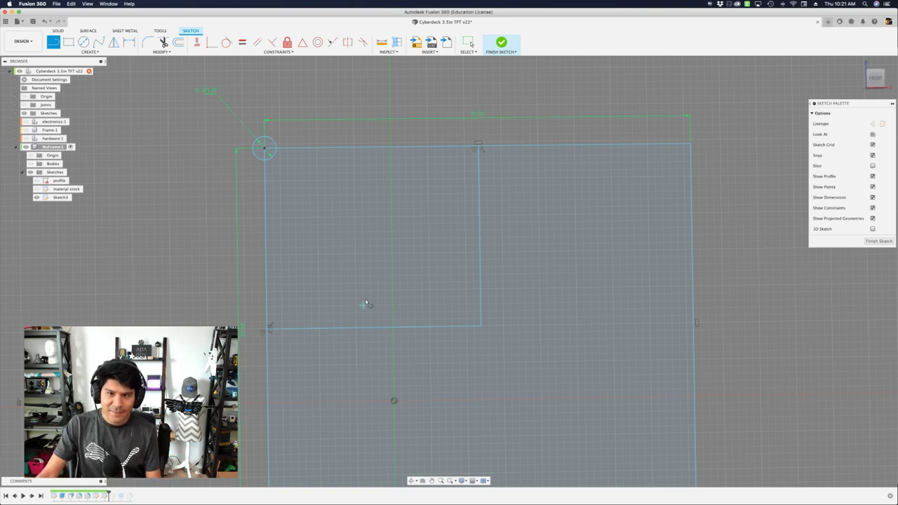
{"action": "key", "text": "Escape"}
Step: Examine the constraints and the angle where the horizontal centre line meets the rectangle's left edge
{"action": "left_click", "coordinate": [341, 322]}
{"action": "scroll", "coordinate": [260, 325], "scroll_direction": "up", "scroll_amount": 5}
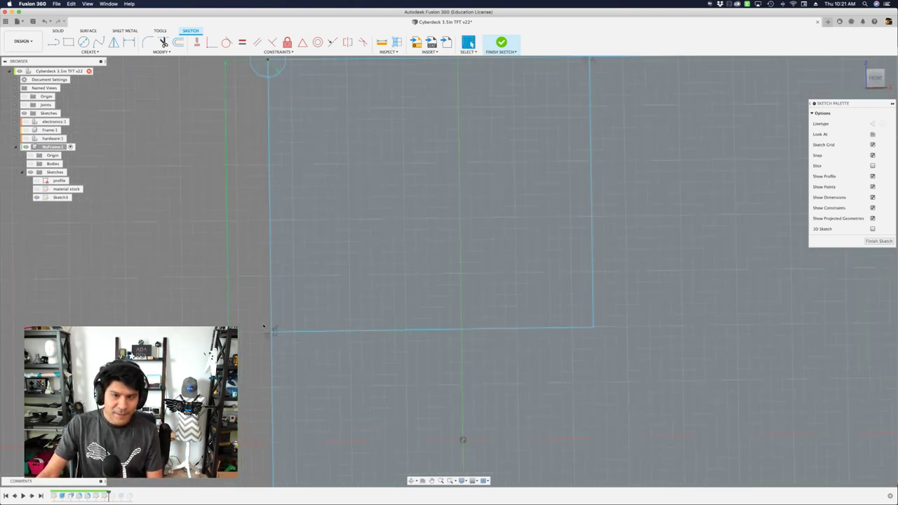
{"action": "left_click", "coordinate": [308, 332]}
{"action": "scroll", "coordinate": [304, 331], "scroll_direction": "up", "scroll_amount": 2}
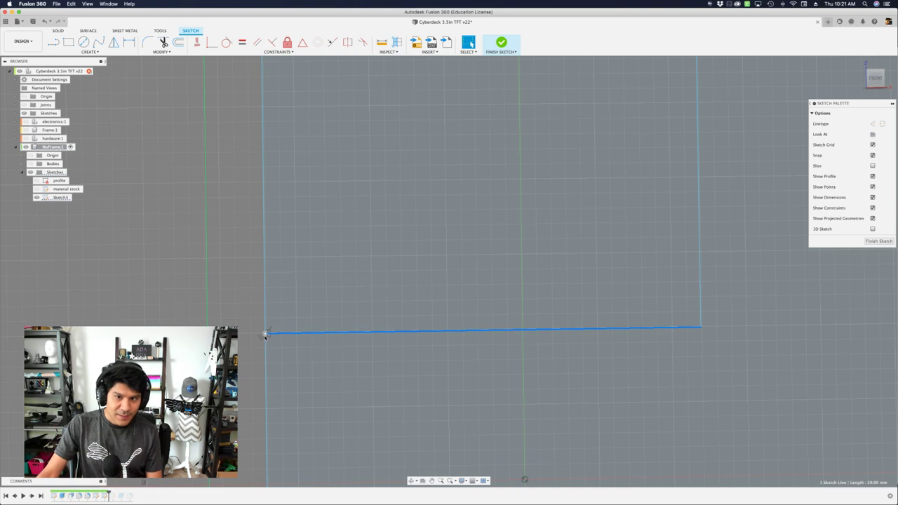
{"action": "left_click", "coordinate": [266, 334]}
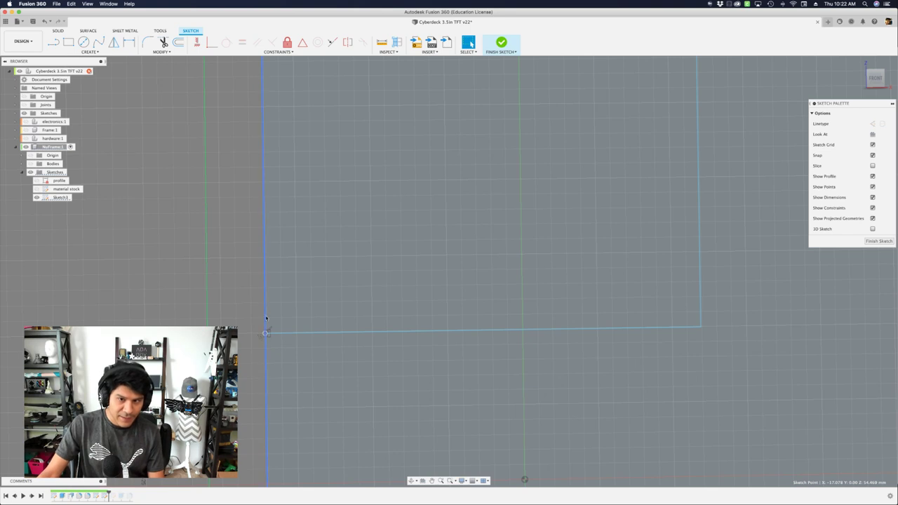
{"action": "left_click", "coordinate": [271, 332]}
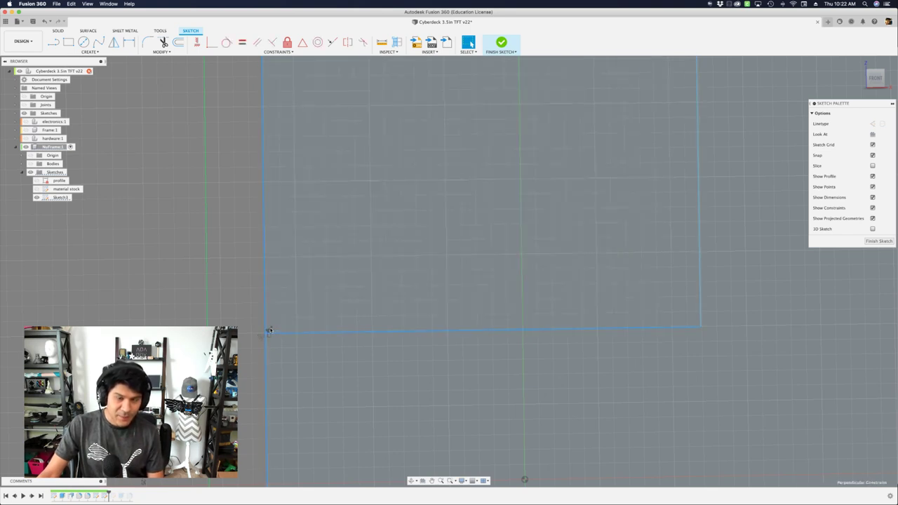
{"action": "left_click", "coordinate": [300, 332]}
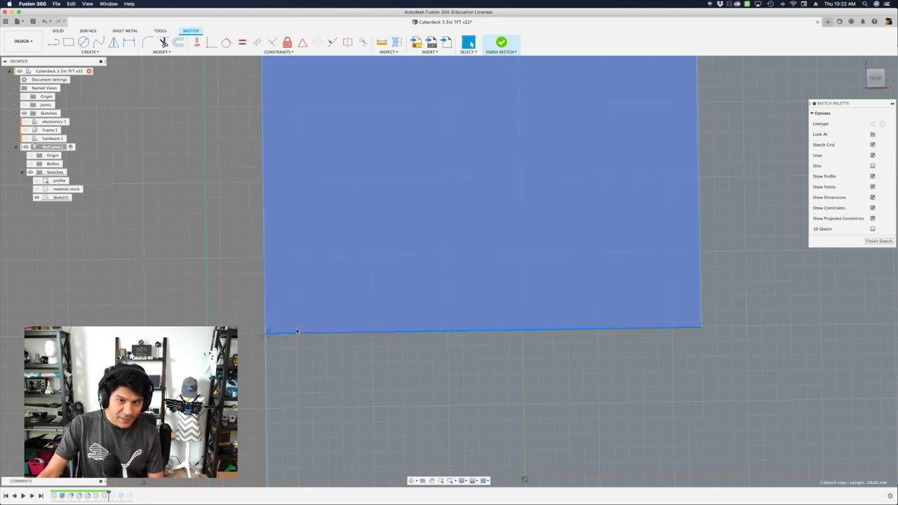
{"action": "left_click", "coordinate": [264, 271], "text": "shift"}
{"action": "scroll", "coordinate": [265, 274], "scroll_direction": "down", "scroll_amount": 5}
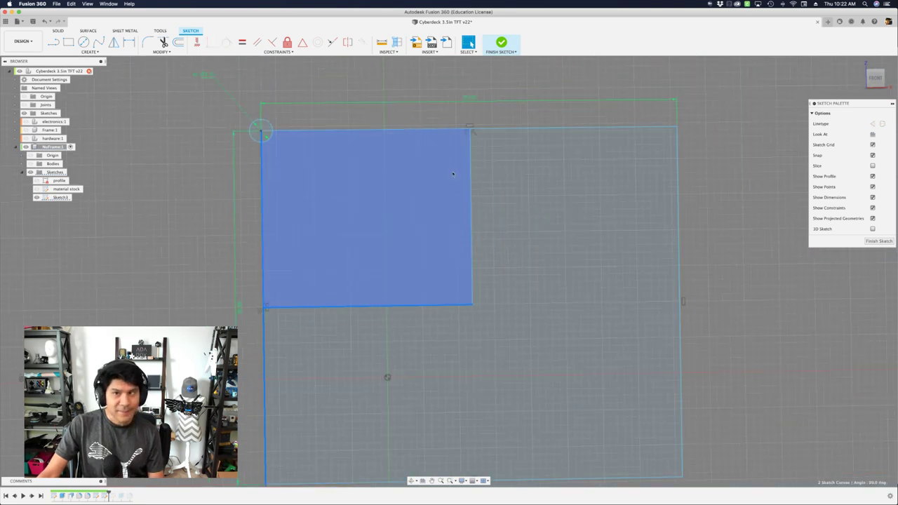
Step: Examine the constraints where the vertical centre line meets the rectangle's top edge
{"action": "scroll", "coordinate": [467, 155], "scroll_direction": "up", "scroll_amount": 3}
{"action": "scroll", "coordinate": [467, 127], "scroll_direction": "up", "scroll_amount": 3}
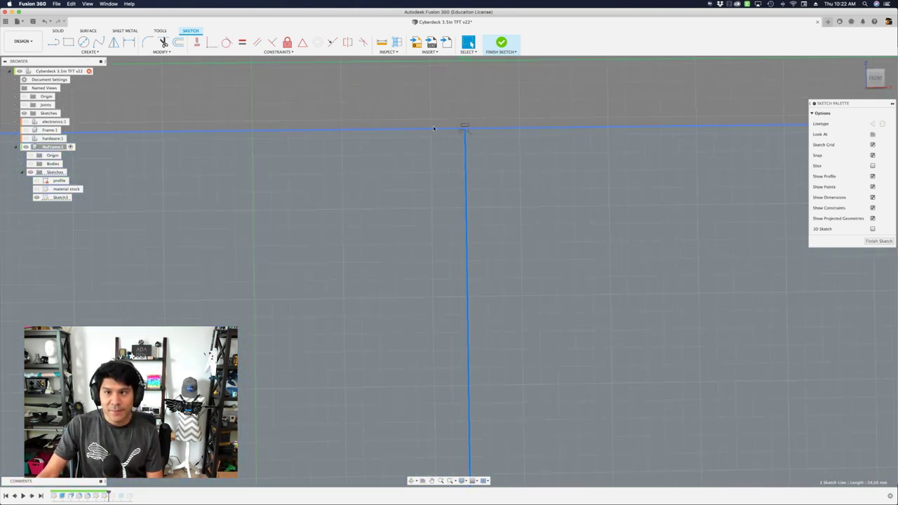
{"action": "left_click", "coordinate": [435, 129]}
{"action": "left_click", "coordinate": [467, 143]}
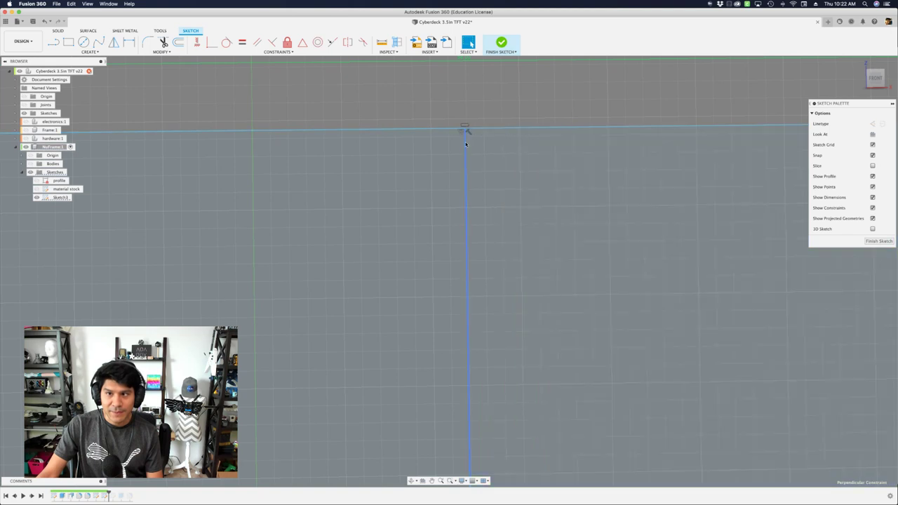
{"action": "left_click", "coordinate": [493, 129], "text": "shift"}
{"action": "scroll", "coordinate": [475, 101], "scroll_direction": "down", "scroll_amount": 5}
{"action": "left_click", "coordinate": [474, 101]}
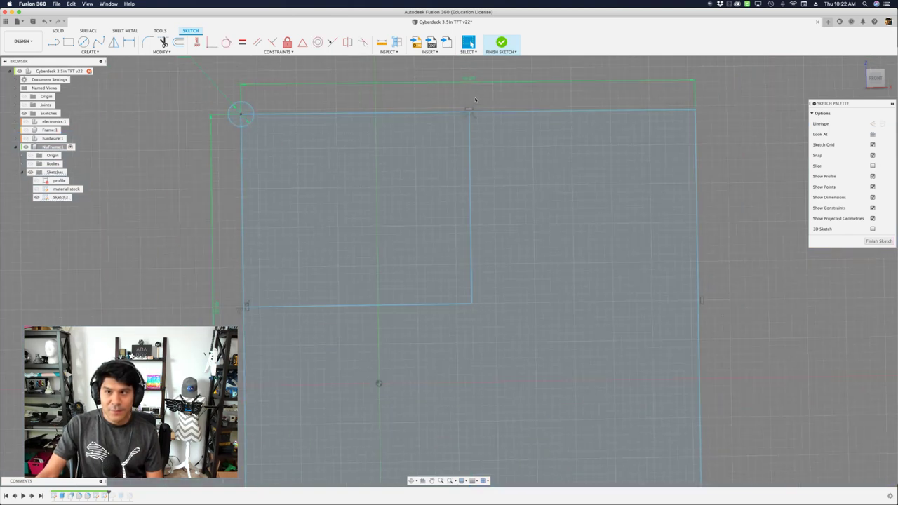
{"action": "middle_click_drag", "start_coordinate": [479, 104], "coordinate": [480, 127]}
{"action": "scroll", "coordinate": [465, 237], "scroll_direction": "up", "scroll_amount": 1}
{"action": "scroll", "coordinate": [451, 207], "scroll_direction": "down", "scroll_amount": 2}
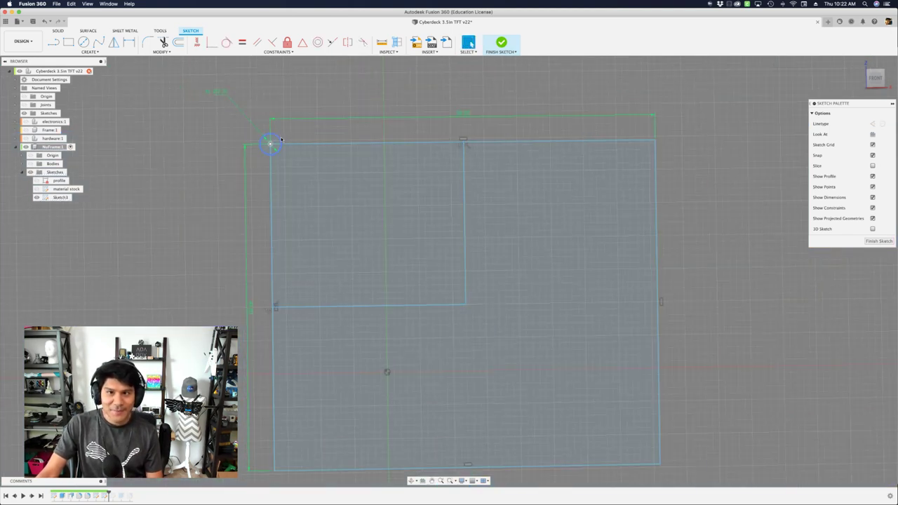
{"action": "left_click", "coordinate": [435, 306]}
{"action": "left_click", "coordinate": [213, 237]}
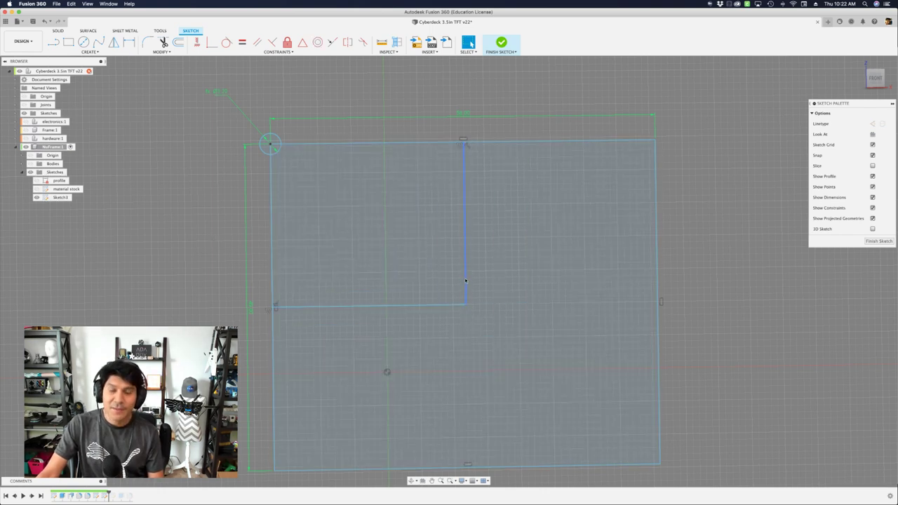
Step: Mirror the upper-left hole circle across the vertical centre line onto the rectangle's upper-right corner
{"action": "left_click", "coordinate": [278, 150]}
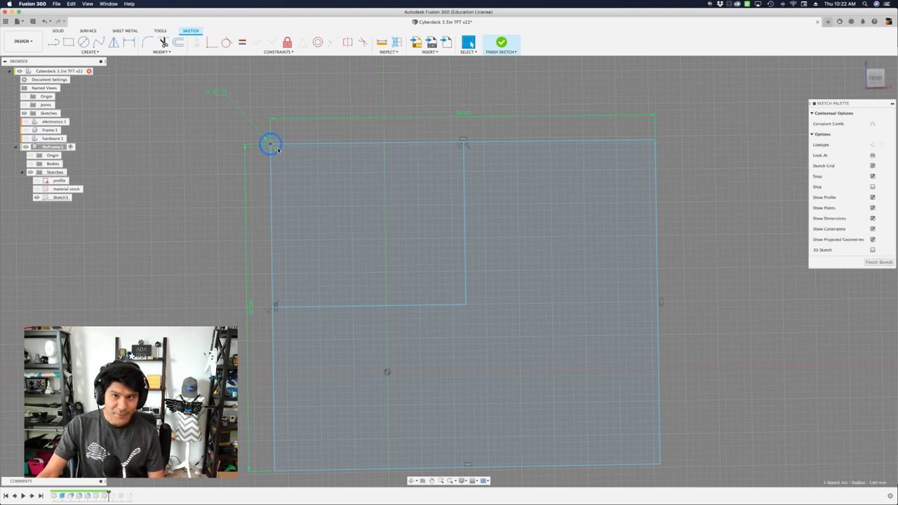
{"action": "key", "text": "s"}
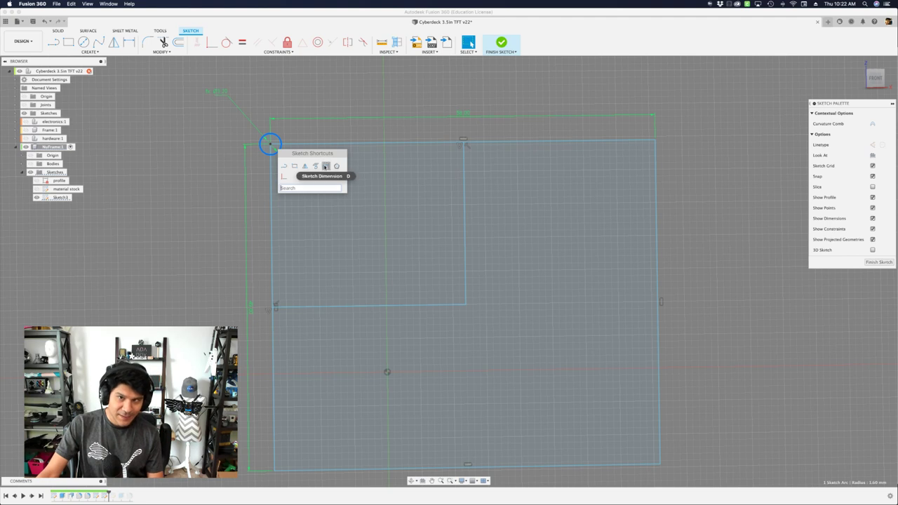
{"action": "left_click", "coordinate": [307, 168]}
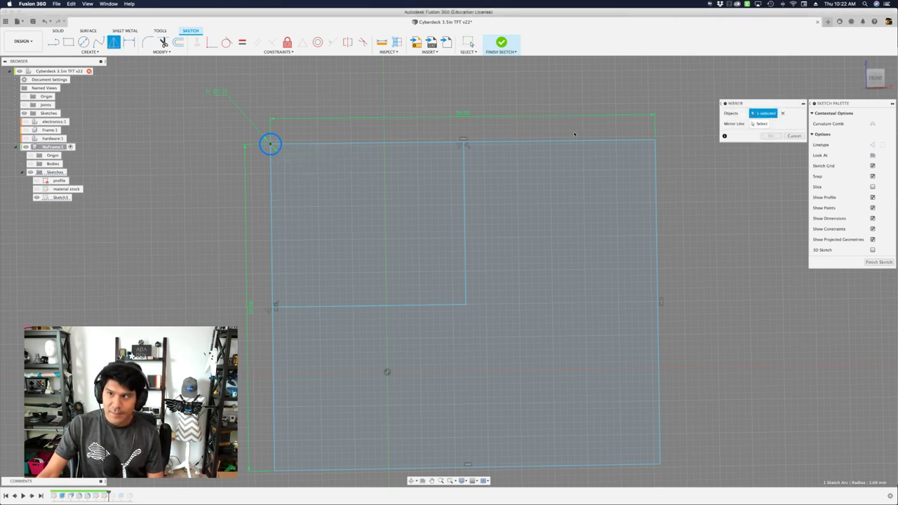
{"action": "left_click", "coordinate": [758, 126]}
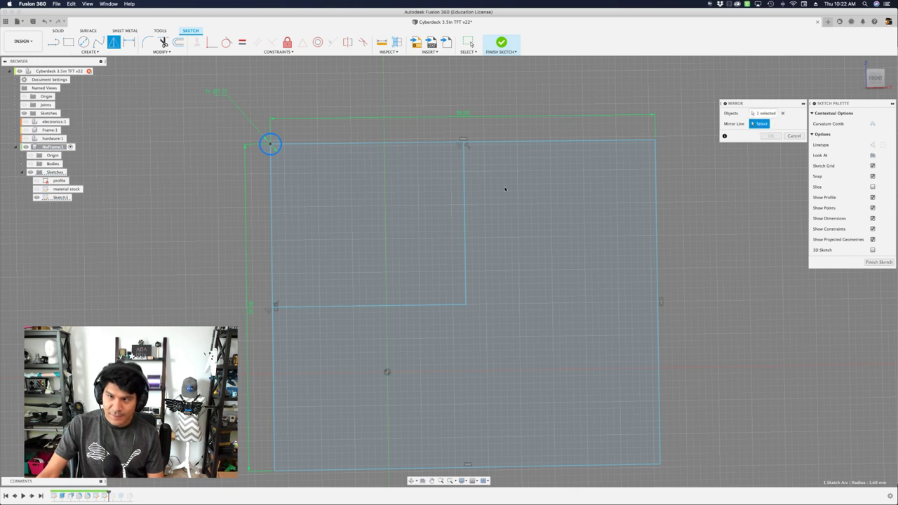
{"action": "left_click", "coordinate": [465, 203]}
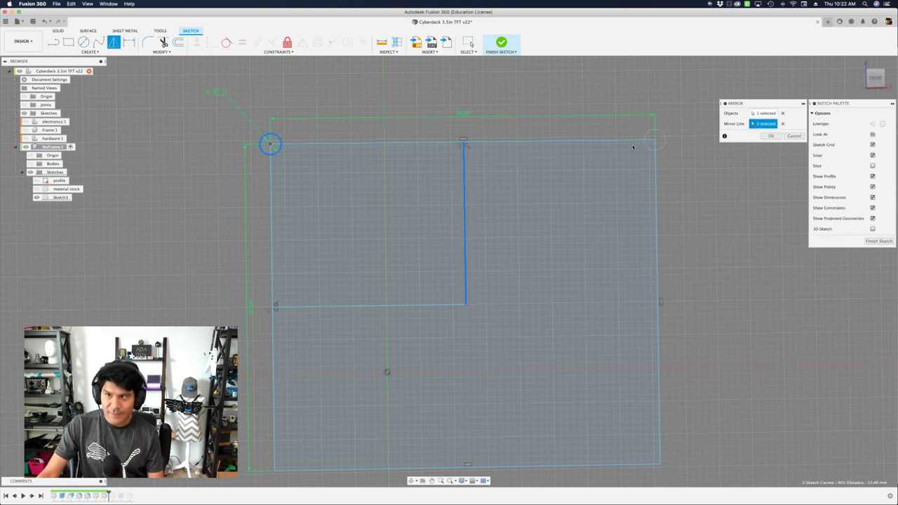
{"action": "scroll", "coordinate": [639, 139], "scroll_direction": "up", "scroll_amount": 3}
{"action": "scroll", "coordinate": [639, 140], "scroll_direction": "up", "scroll_amount": 2}
{"action": "scroll", "coordinate": [641, 143], "scroll_direction": "down", "scroll_amount": 5}
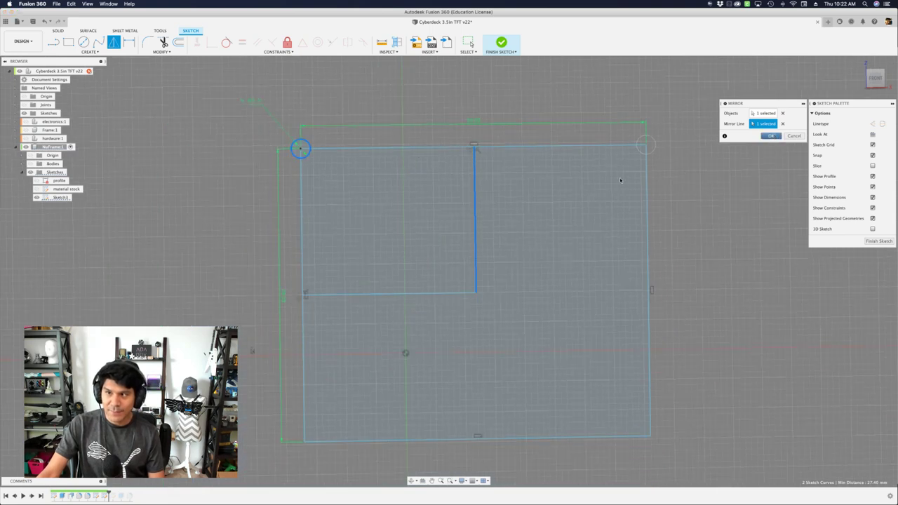
{"action": "key", "text": "Return"}
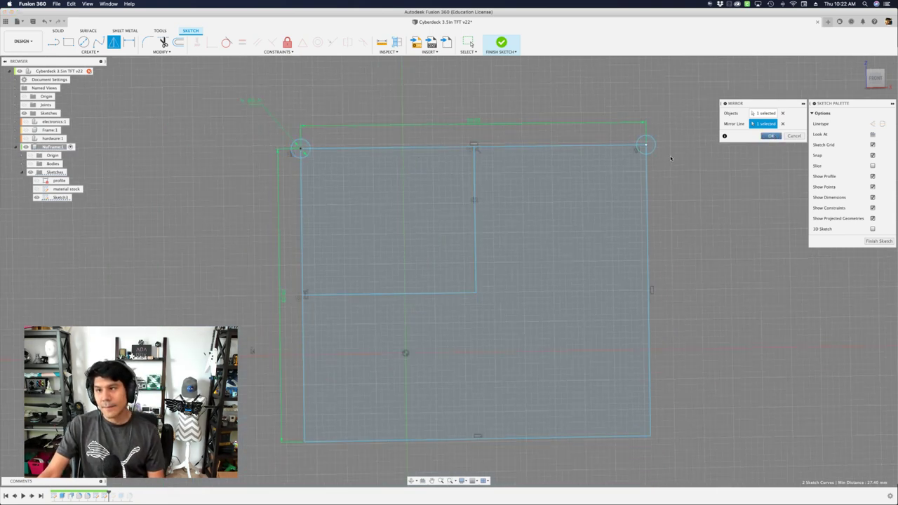
{"action": "left_click", "coordinate": [620, 160]}
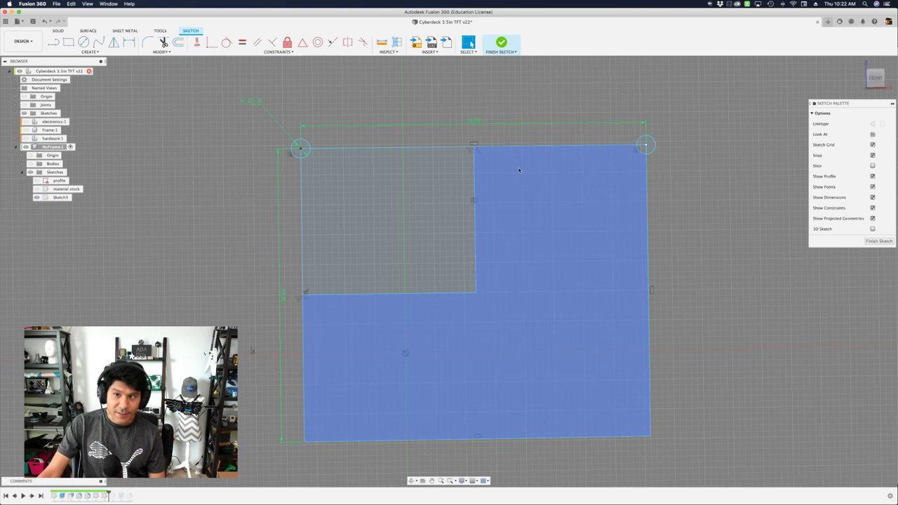
Step: Mirror both upper hole circles across the horizontal centre line onto the rectangle's lower corners
{"action": "key", "text": "s"}
{"action": "left_click", "coordinate": [540, 188]}
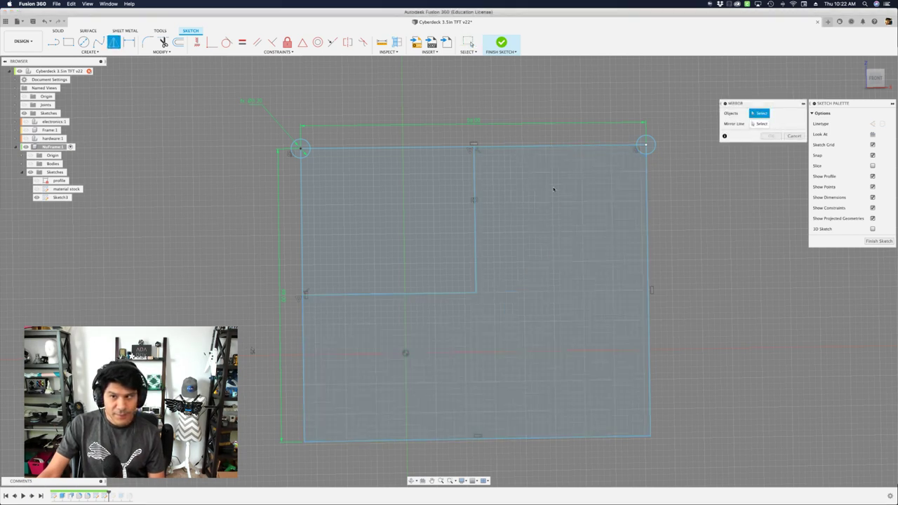
{"action": "left_click", "coordinate": [300, 149]}
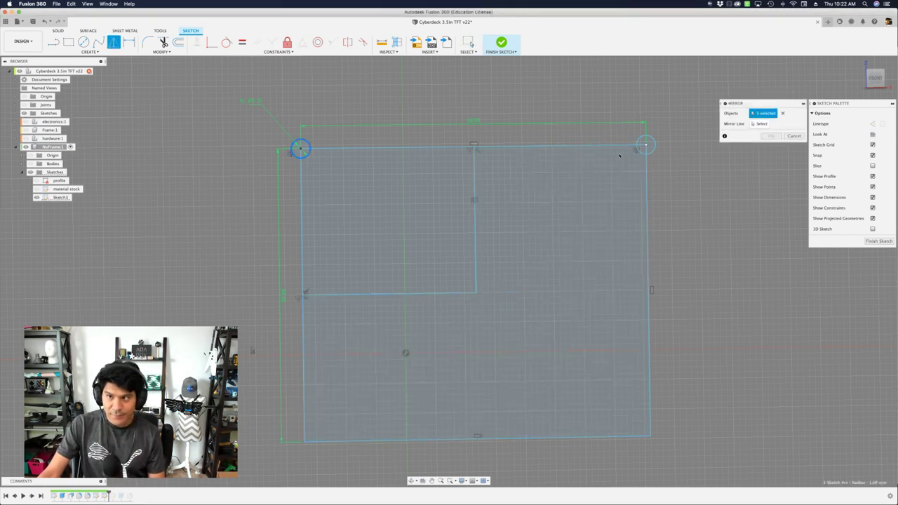
{"action": "left_click", "coordinate": [641, 152]}
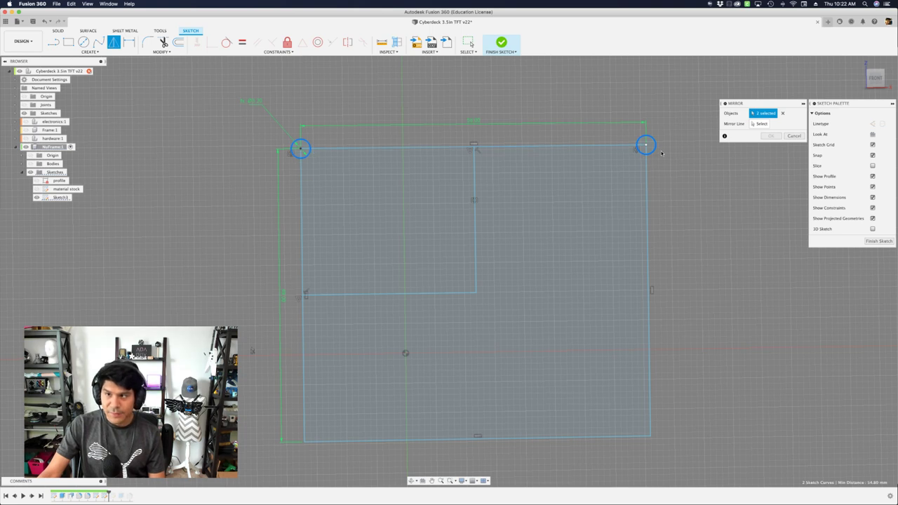
{"action": "left_click", "coordinate": [759, 124]}
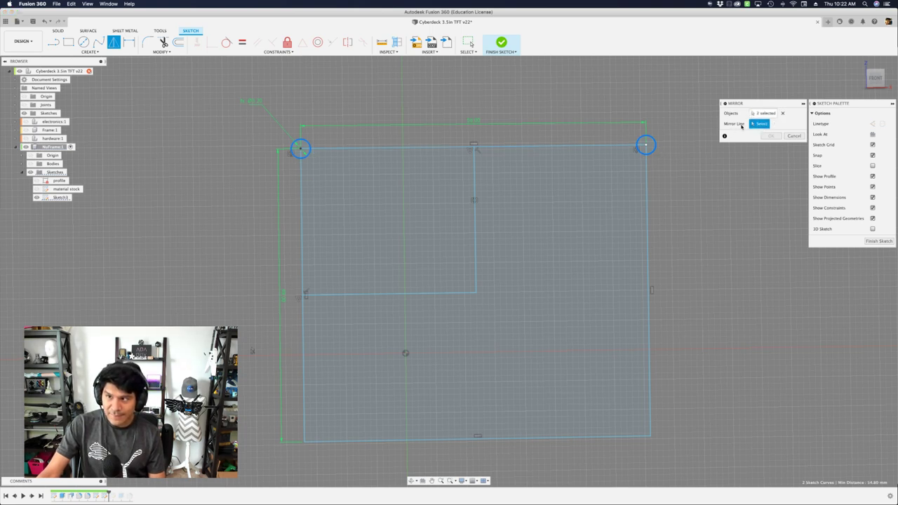
{"action": "left_click", "coordinate": [420, 293]}
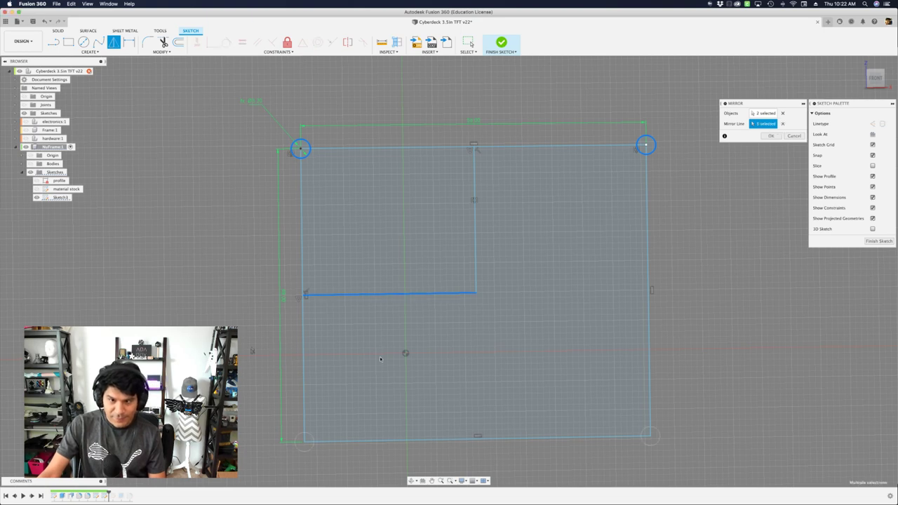
{"action": "scroll", "coordinate": [292, 449], "scroll_direction": "up", "scroll_amount": 5}
{"action": "scroll", "coordinate": [292, 449], "scroll_direction": "down", "scroll_amount": 3}
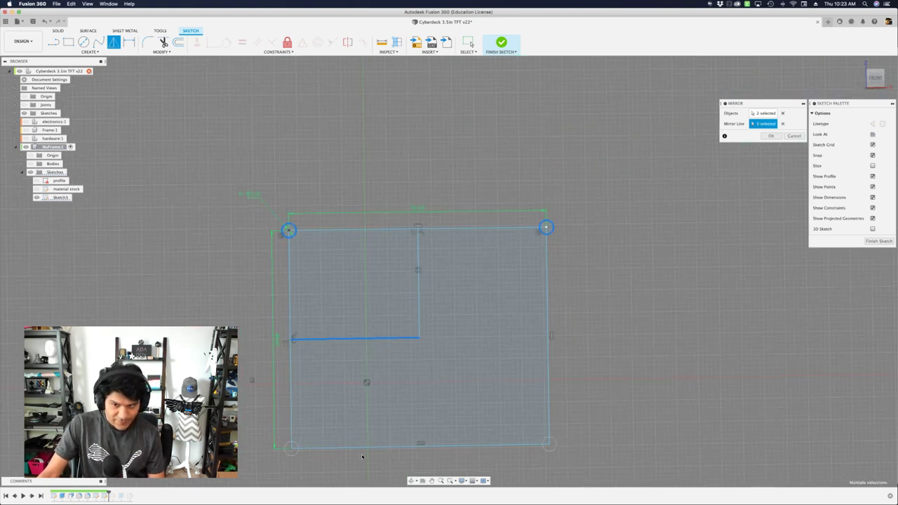
{"action": "scroll", "coordinate": [523, 434], "scroll_direction": "up", "scroll_amount": 5}
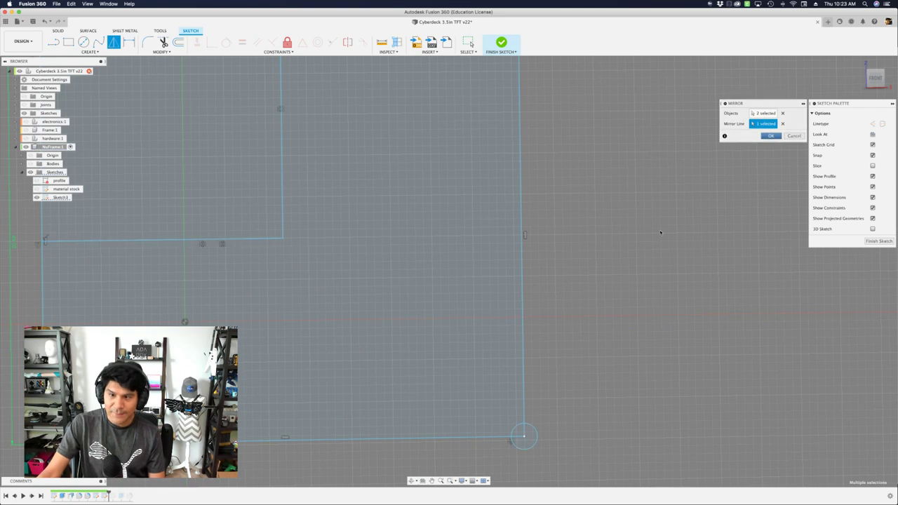
{"action": "left_click", "coordinate": [770, 136]}
{"action": "scroll", "coordinate": [681, 262], "scroll_direction": "down", "scroll_amount": 5}
{"action": "scroll", "coordinate": [616, 163], "scroll_direction": "up", "scroll_amount": 2}
{"action": "middle_click_drag", "start_coordinate": [616, 164], "coordinate": [662, 176]}
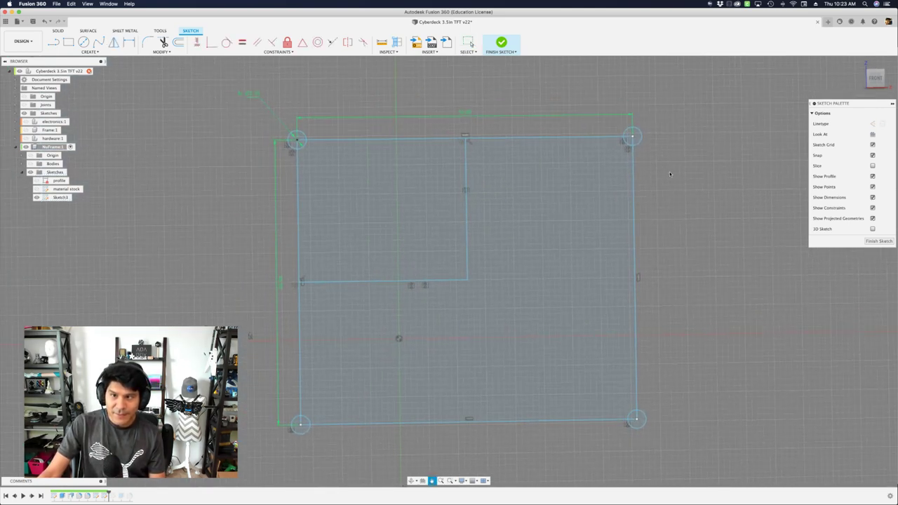
Step: Examine the profiles formed inside the rectangle by the centre lines and the segments of the upper-right hole circle
{"action": "scroll", "coordinate": [536, 139], "scroll_direction": "down", "scroll_amount": 3}
{"action": "scroll", "coordinate": [439, 139], "scroll_direction": "up", "scroll_amount": 2}
{"action": "scroll", "coordinate": [439, 139], "scroll_direction": "down", "scroll_amount": 2}
{"action": "middle_click_drag", "start_coordinate": [439, 139], "coordinate": [462, 155]}
{"action": "left_click", "coordinate": [476, 156]}
{"action": "mouse_move", "coordinate": [355, 167]}
{"action": "left_mouse_down"}
{"action": "mouse_move", "coordinate": [399, 162]}
{"action": "mouse_move", "coordinate": [423, 194]}
{"action": "mouse_move", "coordinate": [373, 179]}
{"action": "mouse_move", "coordinate": [431, 159]}
{"action": "left_mouse_up"}
{"action": "key", "text": "Escape"}
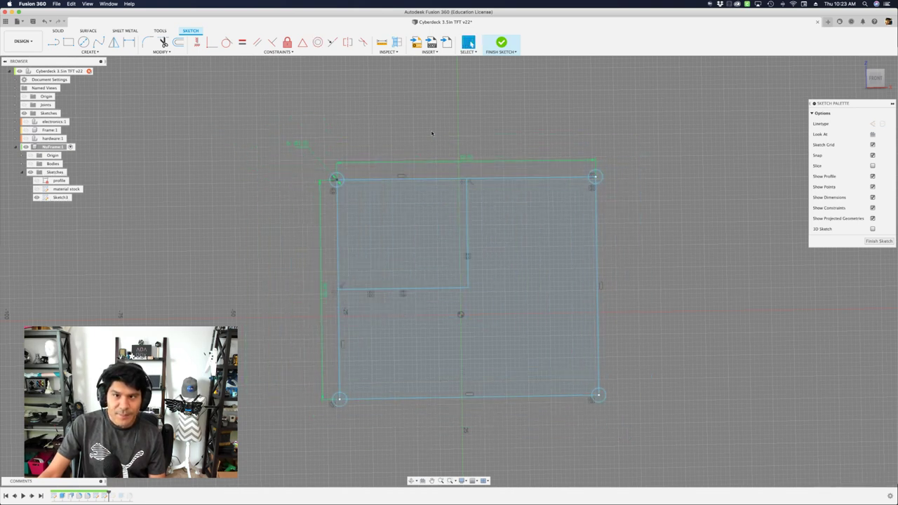
{"action": "scroll", "coordinate": [554, 214], "scroll_direction": "up", "scroll_amount": 3}
{"action": "scroll", "coordinate": [362, 187], "scroll_direction": "down", "scroll_amount": 2}
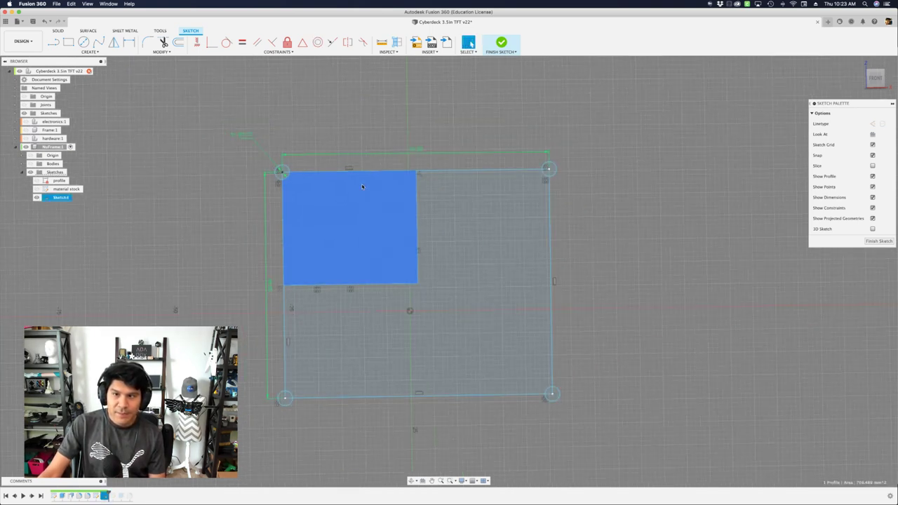
{"action": "left_click", "coordinate": [469, 216]}
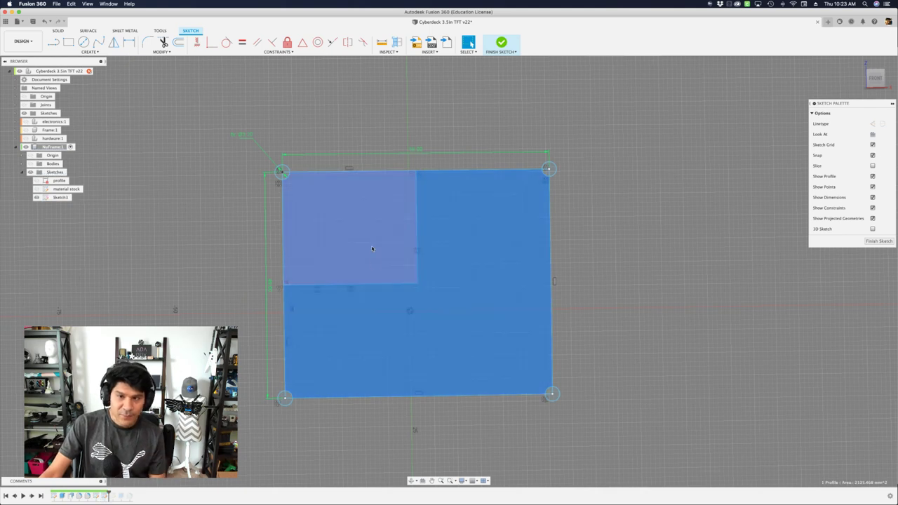
{"action": "left_click", "coordinate": [372, 249]}
{"action": "left_click", "coordinate": [519, 237]}
{"action": "scroll", "coordinate": [554, 176], "scroll_direction": "up", "scroll_amount": 5}
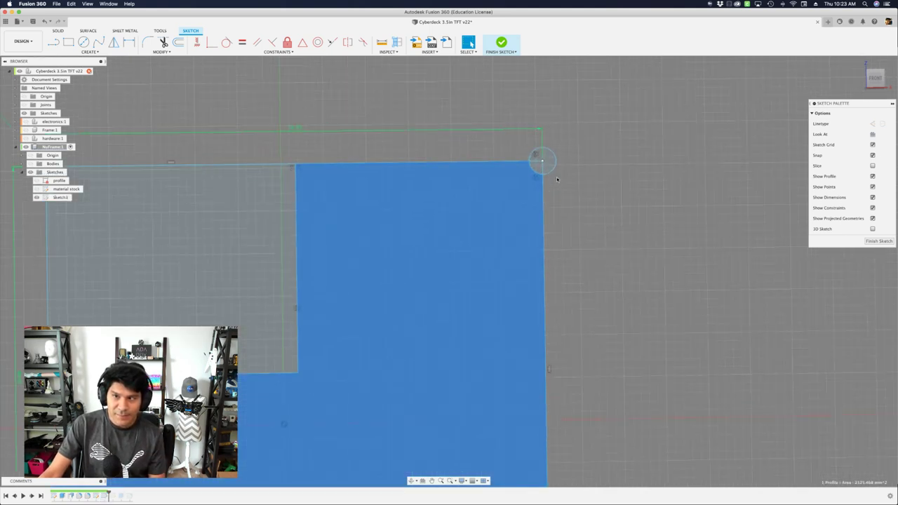
{"action": "left_click", "coordinate": [548, 164]}
{"action": "left_click", "coordinate": [536, 164]}
{"action": "scroll", "coordinate": [536, 163], "scroll_direction": "down", "scroll_amount": 3}
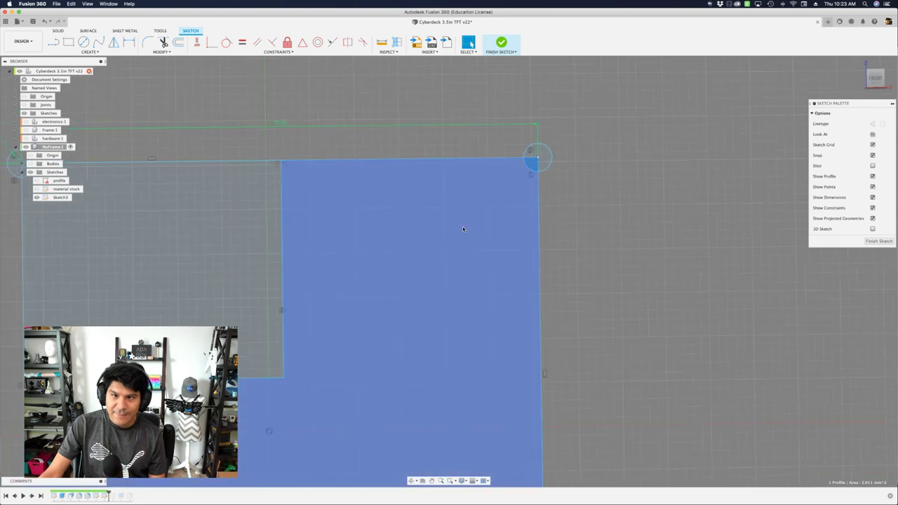
Step: Compare the upper-left quarter profile with the remaining L-shaped profile and check the vertical centre line dividing them
{"action": "left_click", "coordinate": [463, 229]}
{"action": "scroll", "coordinate": [463, 221], "scroll_direction": "down", "scroll_amount": 2}
{"action": "left_click", "coordinate": [269, 253]}
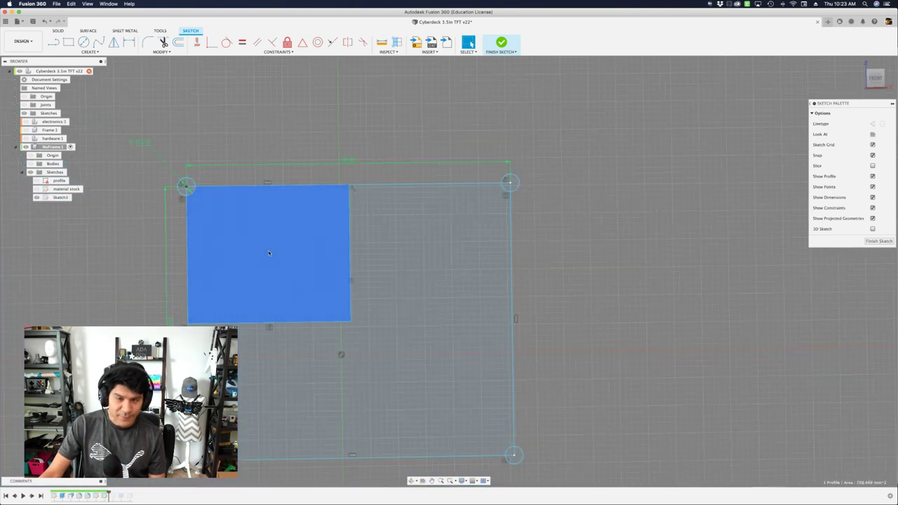
{"action": "left_click", "coordinate": [452, 330]}
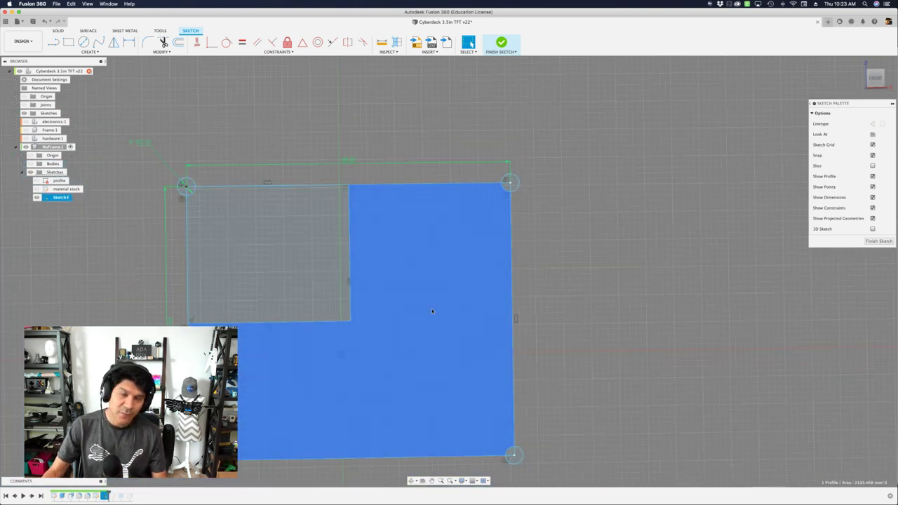
{"action": "left_click", "coordinate": [292, 292]}
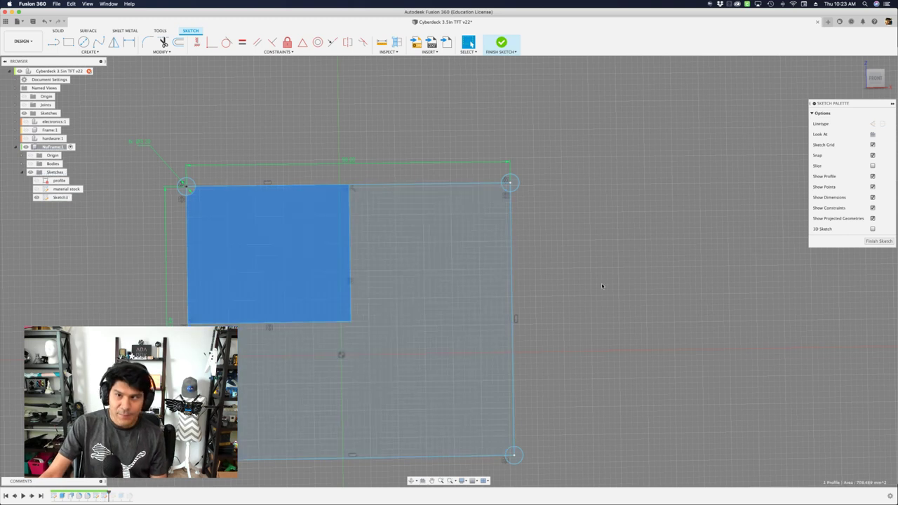
{"action": "middle_click_drag", "start_coordinate": [601, 286], "coordinate": [643, 274]}
{"action": "left_click", "coordinate": [617, 242]}
{"action": "left_click", "coordinate": [433, 258]}
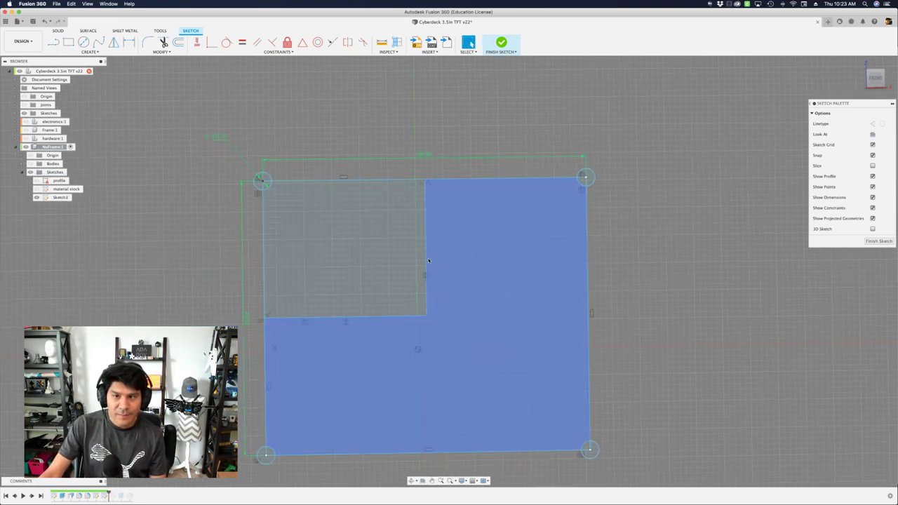
{"action": "left_click", "coordinate": [427, 257]}
{"action": "left_click", "coordinate": [398, 208]}
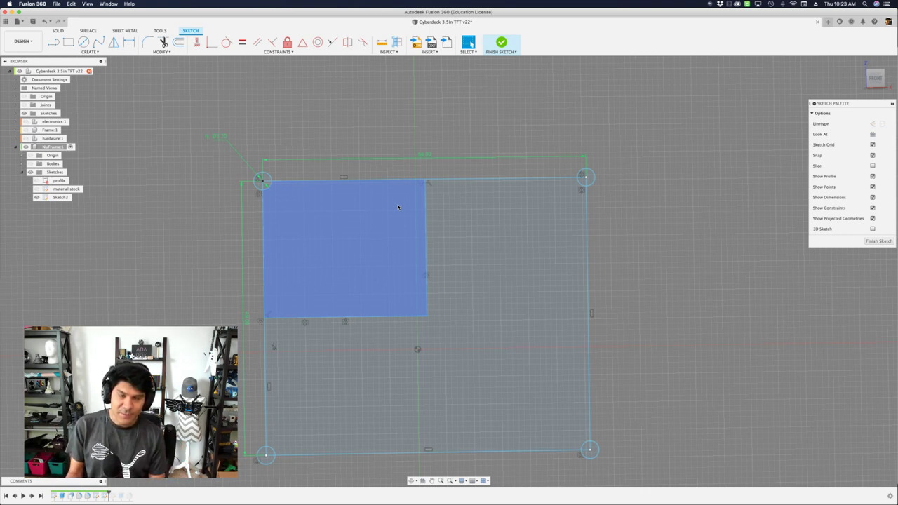
Step: Examine how the rectangle's edges split the upper-left hole circle into separate profiles
{"action": "key", "text": "Escape"}
{"action": "scroll", "coordinate": [259, 210], "scroll_direction": "up", "scroll_amount": 5}
{"action": "left_click", "coordinate": [258, 226]}
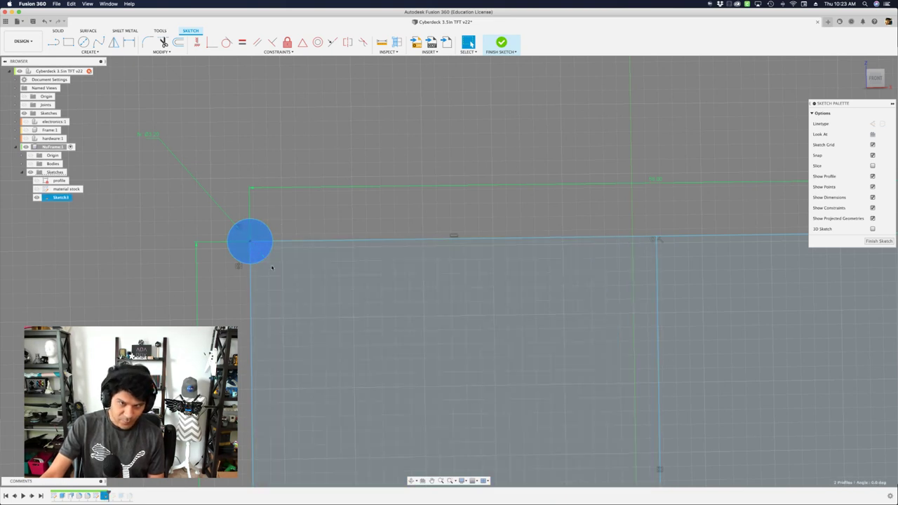
{"action": "scroll", "coordinate": [251, 223], "scroll_direction": "down", "scroll_amount": 2}
{"action": "scroll", "coordinate": [259, 222], "scroll_direction": "down", "scroll_amount": 4}
{"action": "middle_click_drag", "start_coordinate": [321, 149], "coordinate": [333, 118]}
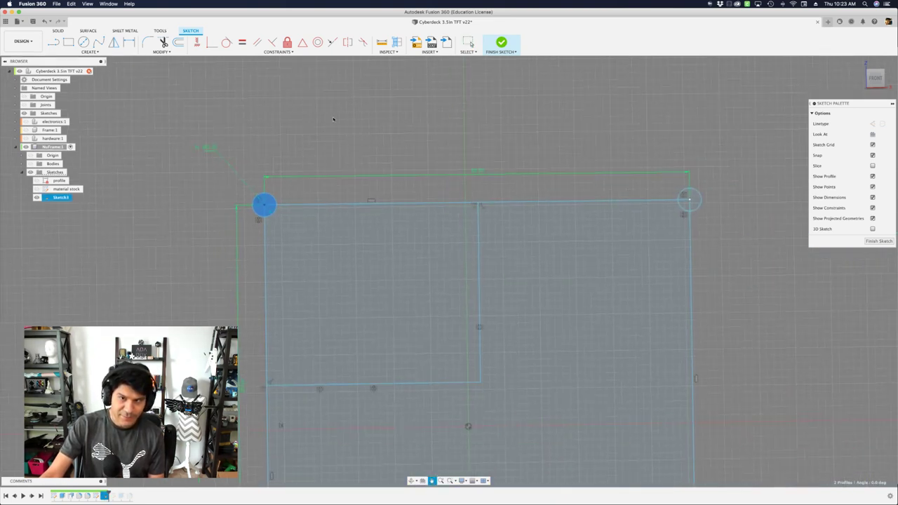
{"action": "left_click", "coordinate": [361, 151]}
Step: Convert all four edges of the rectangle to construction lines
{"action": "left_click", "coordinate": [344, 204]}
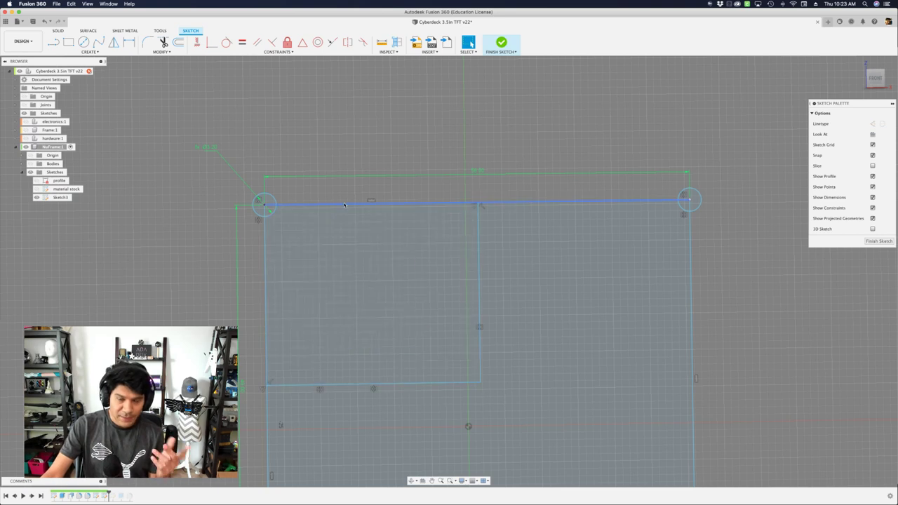
{"action": "double_click", "coordinate": [266, 247]}
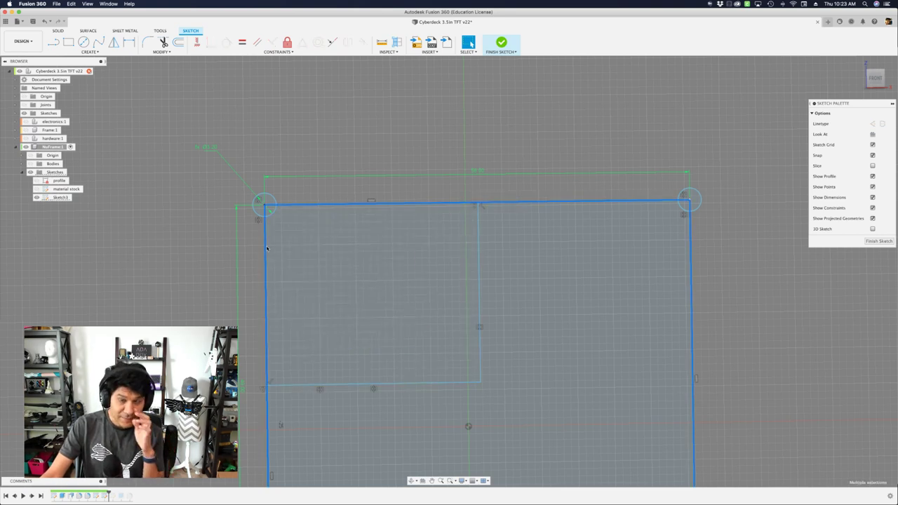
{"action": "scroll", "coordinate": [309, 196], "scroll_direction": "down", "scroll_amount": 2}
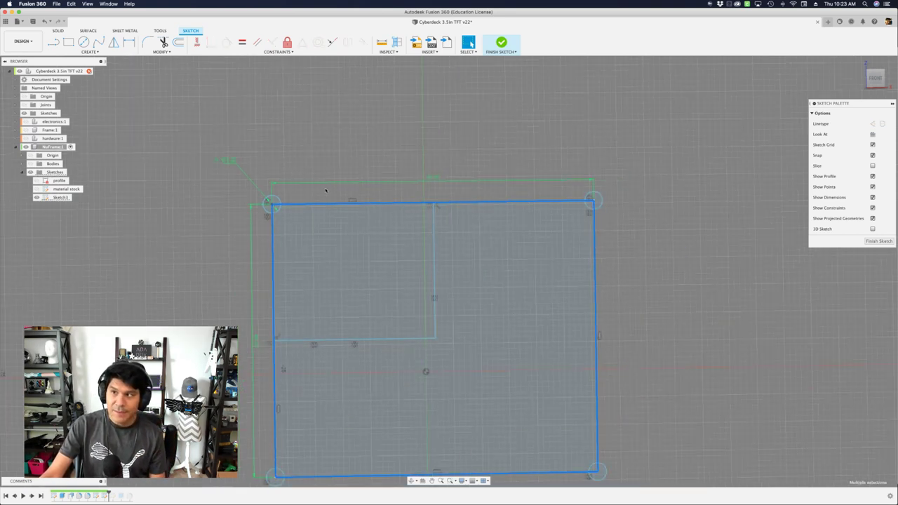
{"action": "middle_click_drag", "start_coordinate": [404, 272], "coordinate": [414, 223]}
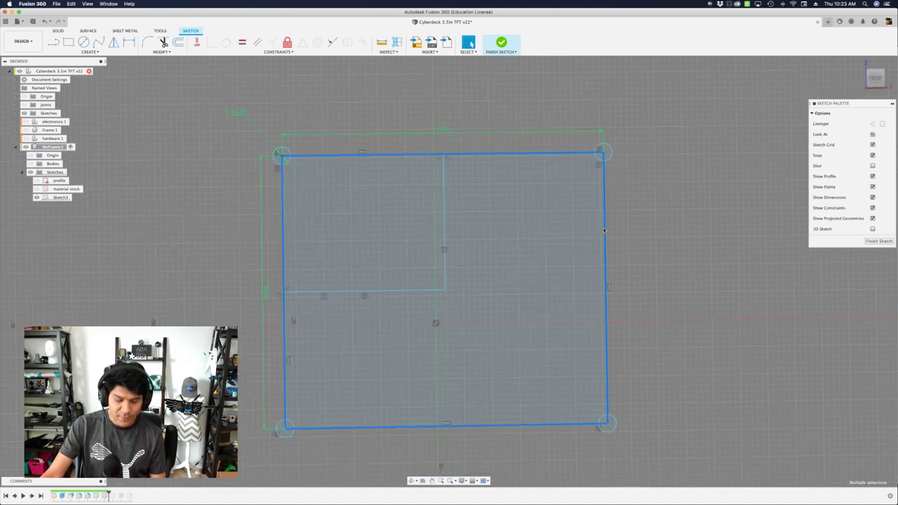
{"action": "key", "text": "x"}
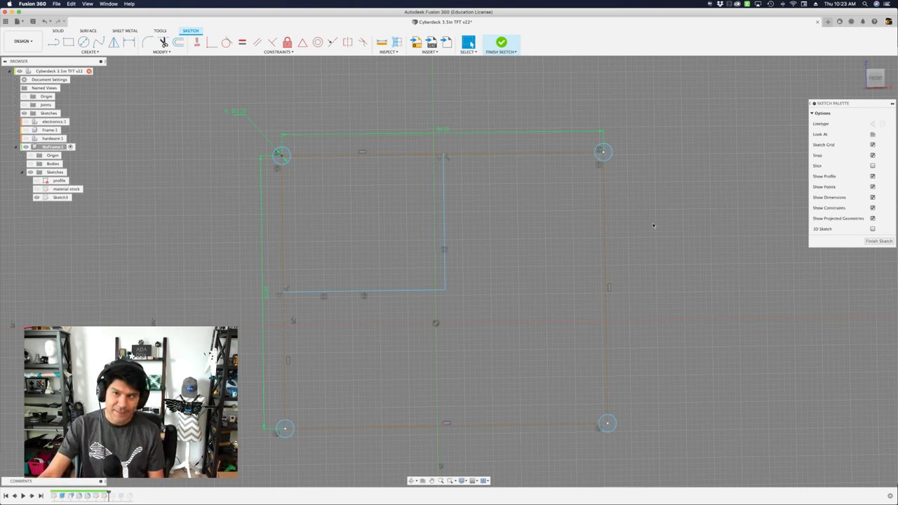
Step: Convert the horizontal and vertical centre lines to construction geometry
{"action": "scroll", "coordinate": [382, 304], "scroll_direction": "up", "scroll_amount": 3}
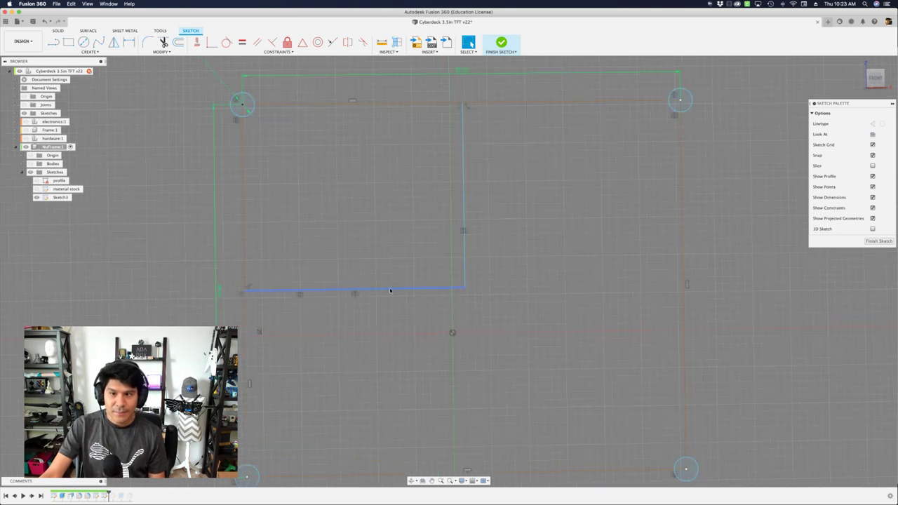
{"action": "left_click", "coordinate": [392, 288]}
{"action": "left_click", "coordinate": [465, 222]}
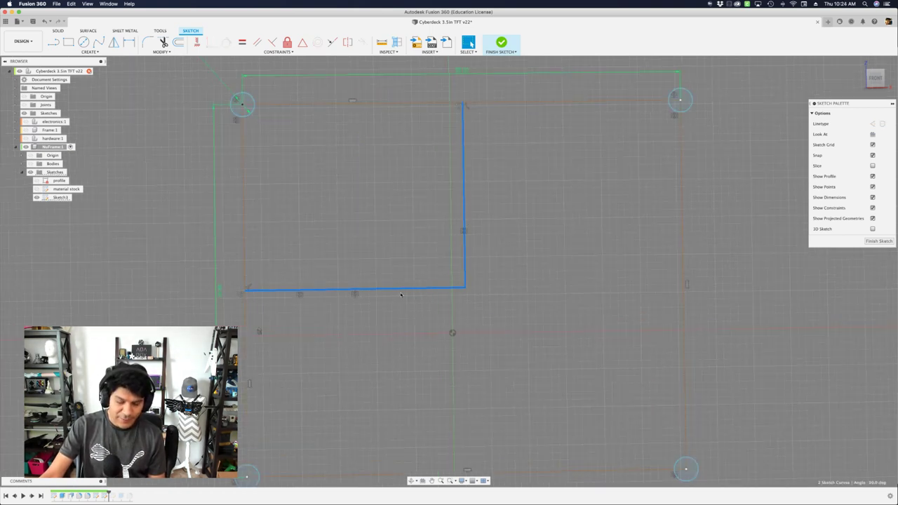
{"action": "scroll", "coordinate": [438, 249], "scroll_direction": "down", "scroll_amount": 1}
{"action": "key", "text": "x"}
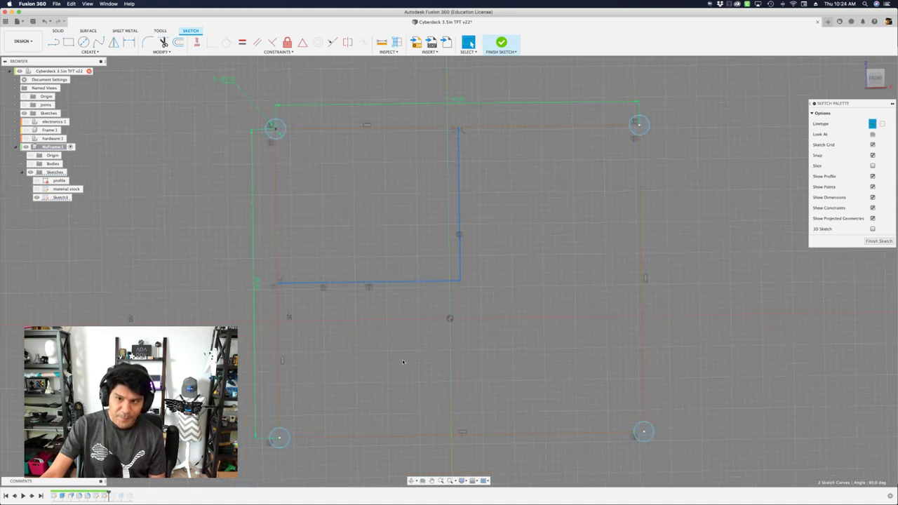
{"action": "left_click", "coordinate": [872, 124]}
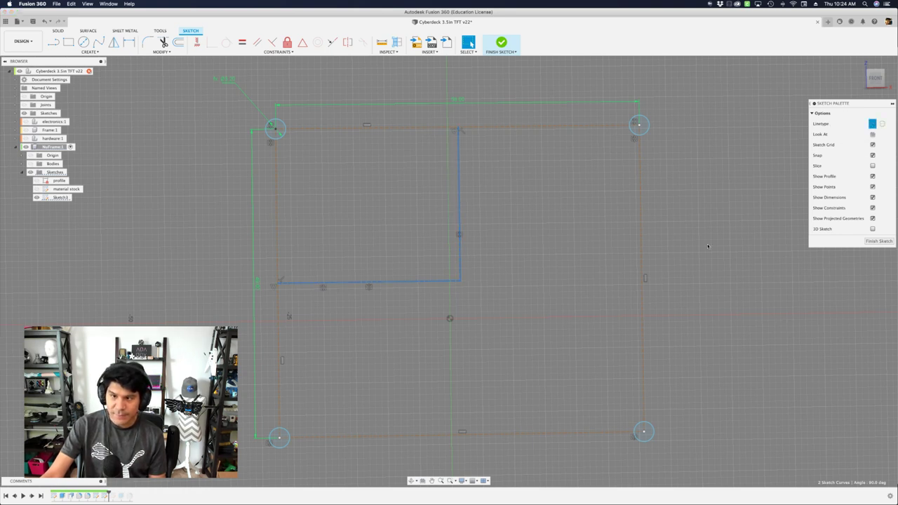
{"action": "key", "text": "Escape"}
Step: Check the selectable profiles inside the construction rectangle and in the upper-left hole circle
{"action": "scroll", "coordinate": [498, 296], "scroll_direction": "down", "scroll_amount": 1}
{"action": "scroll", "coordinate": [506, 259], "scroll_direction": "up", "scroll_amount": 5}
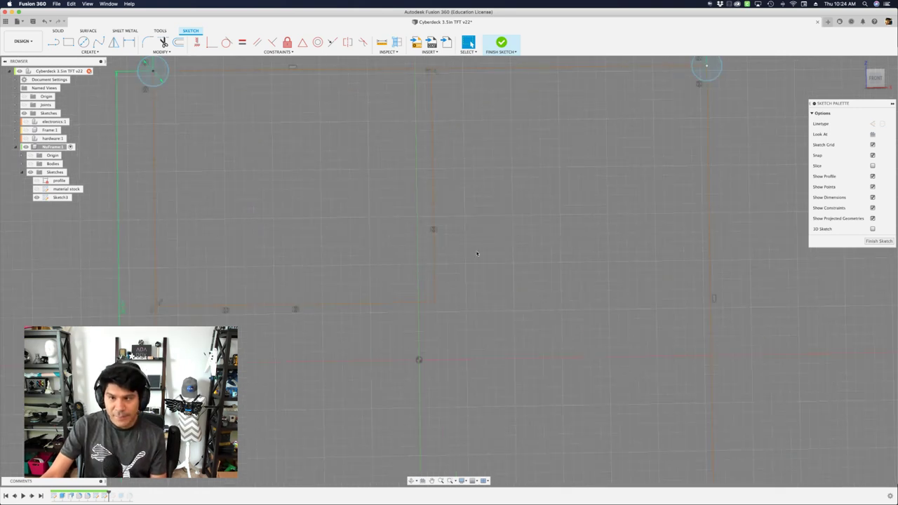
{"action": "scroll", "coordinate": [556, 238], "scroll_direction": "down", "scroll_amount": 3}
{"action": "left_click_drag", "start_coordinate": [387, 185], "coordinate": [493, 298]}
{"action": "left_click", "coordinate": [542, 206]}
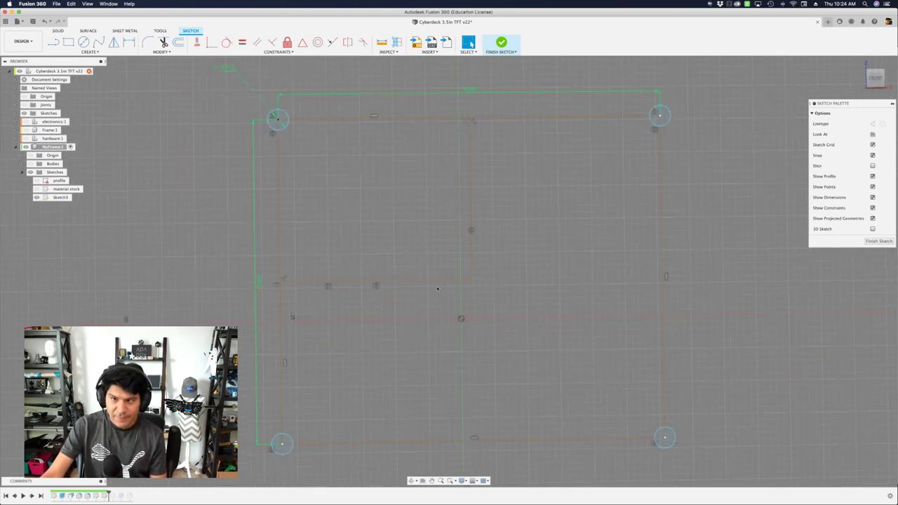
{"action": "scroll", "coordinate": [283, 114], "scroll_direction": "up", "scroll_amount": 5}
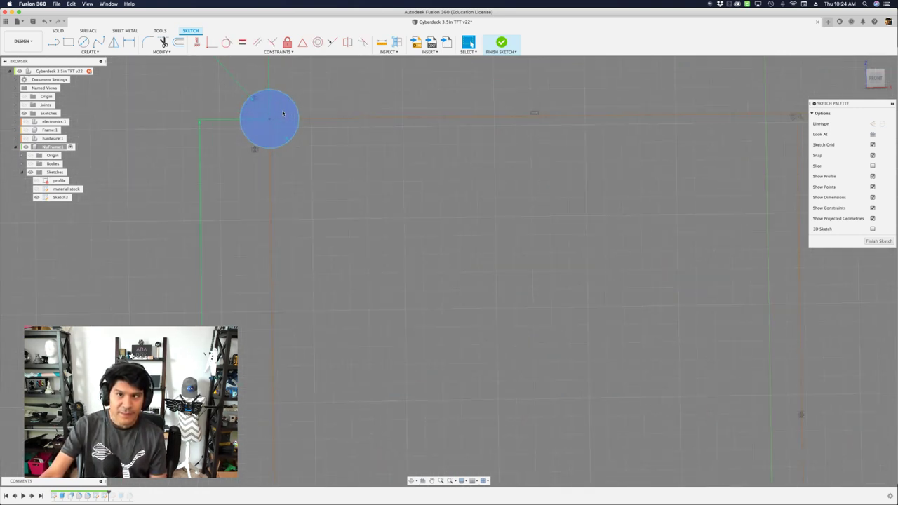
{"action": "left_click", "coordinate": [283, 114]}
{"action": "scroll", "coordinate": [282, 182], "scroll_direction": "down", "scroll_amount": 4}
{"action": "scroll", "coordinate": [307, 335], "scroll_direction": "down", "scroll_amount": 4}
{"action": "scroll", "coordinate": [304, 451], "scroll_direction": "up", "scroll_amount": 2}
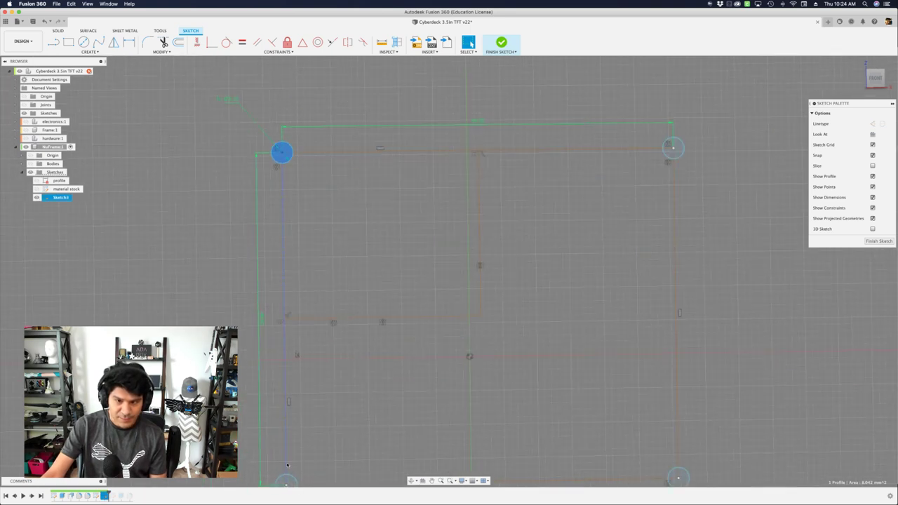
{"action": "middle_click_drag", "start_coordinate": [325, 456], "coordinate": [351, 367]}
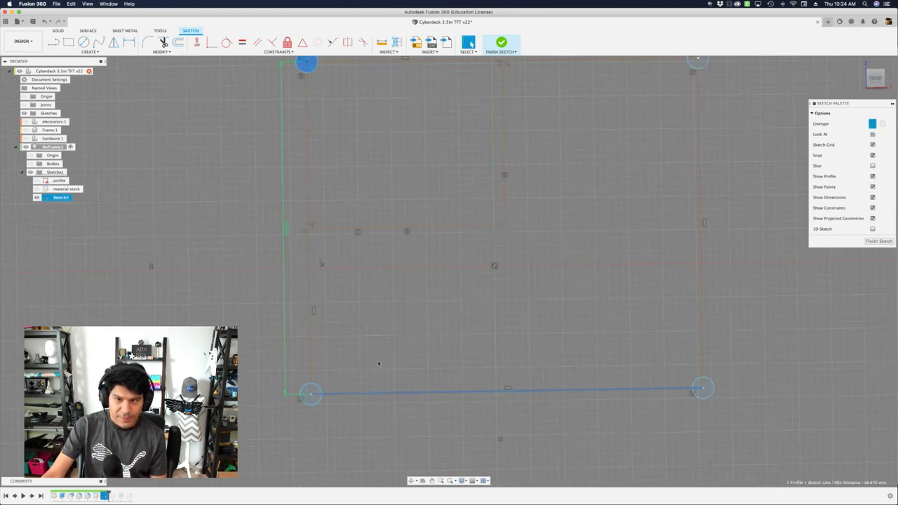
{"action": "left_click", "coordinate": [377, 369]}
{"action": "scroll", "coordinate": [378, 369], "scroll_direction": "down", "scroll_amount": 2}
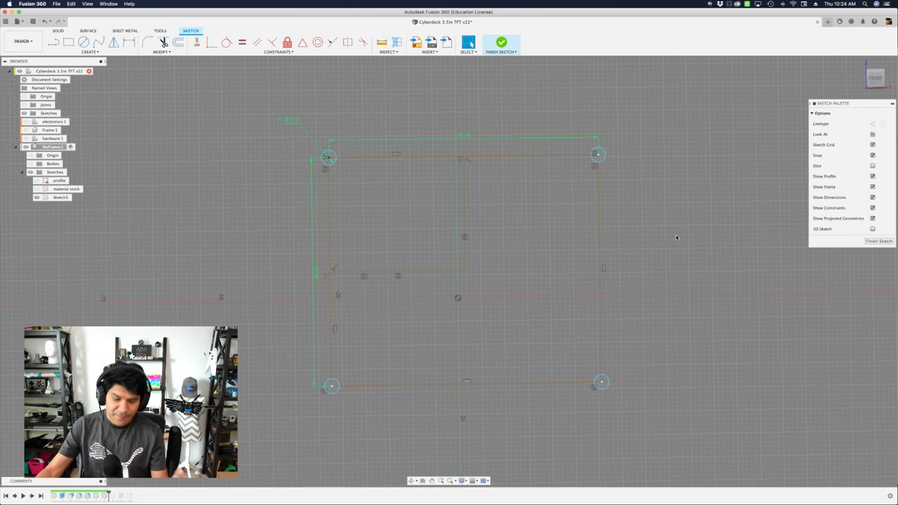
Step: Sketch an outer rectangle about 82 mm wide that encloses all four mounting holes
{"action": "key", "text": "r"}
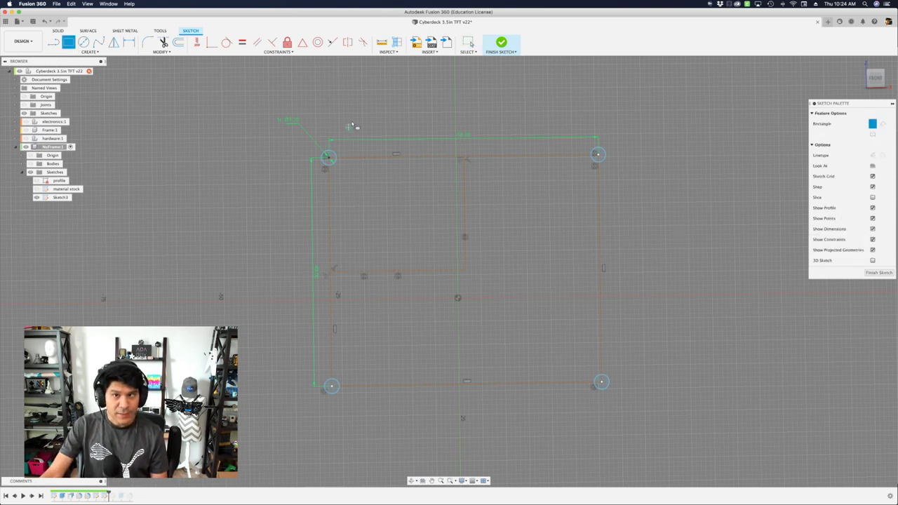
{"action": "scroll", "coordinate": [344, 128], "scroll_direction": "up", "scroll_amount": 1}
{"action": "scroll", "coordinate": [343, 127], "scroll_direction": "down", "scroll_amount": 2}
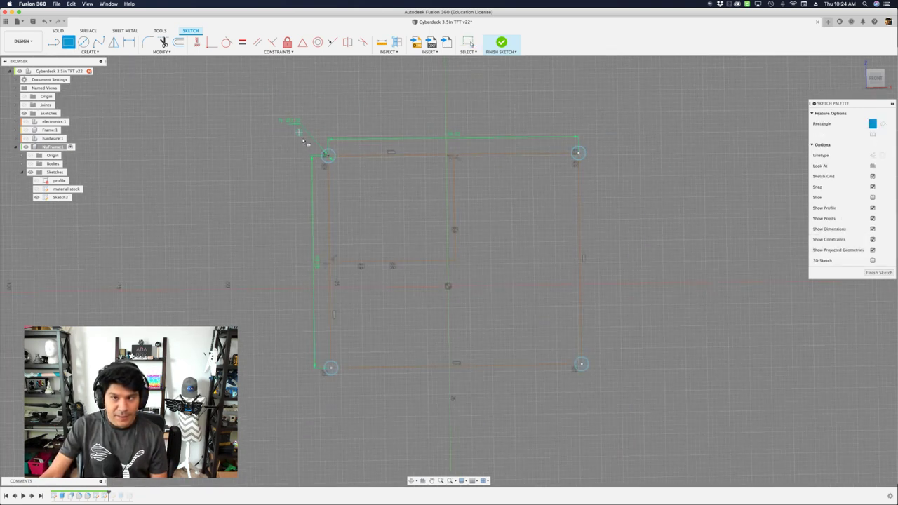
{"action": "left_click", "coordinate": [273, 107]}
{"action": "left_click", "coordinate": [630, 394]}
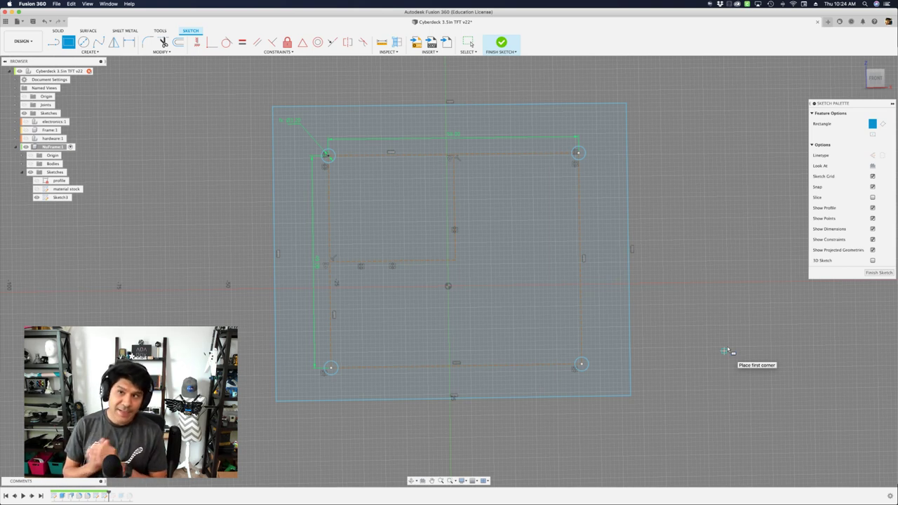
{"action": "key", "text": "Escape"}
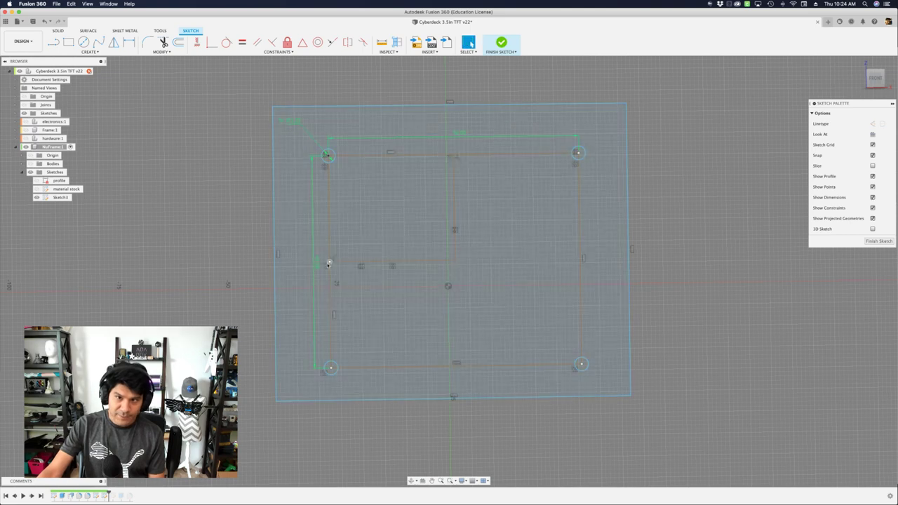
Step: Check the profile enclosed by the outer rectangle and move its top edge closer to the upper holes
{"action": "left_click", "coordinate": [373, 185]}
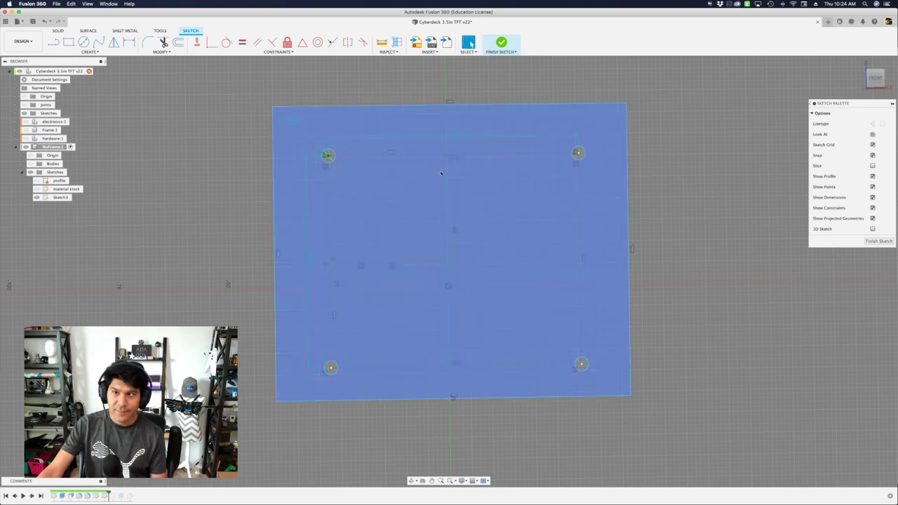
{"action": "left_click", "coordinate": [488, 115]}
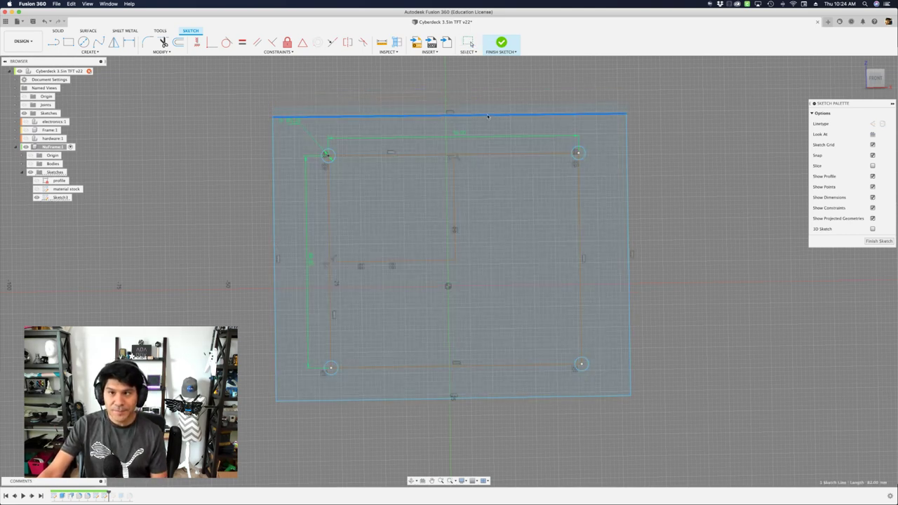
{"action": "scroll", "coordinate": [489, 116], "scroll_direction": "up", "scroll_amount": 5}
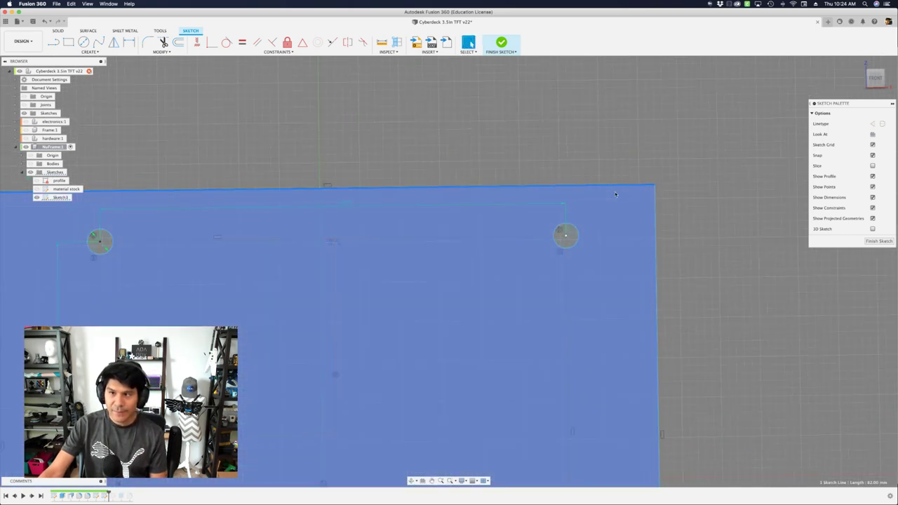
{"action": "mouse_move", "coordinate": [615, 194]}
{"action": "left_mouse_down"}
{"action": "mouse_move", "coordinate": [604, 186]}
{"action": "mouse_move", "coordinate": [589, 195]}
{"action": "mouse_move", "coordinate": [596, 159]}
{"action": "mouse_move", "coordinate": [545, 196]}
{"action": "left_mouse_up"}
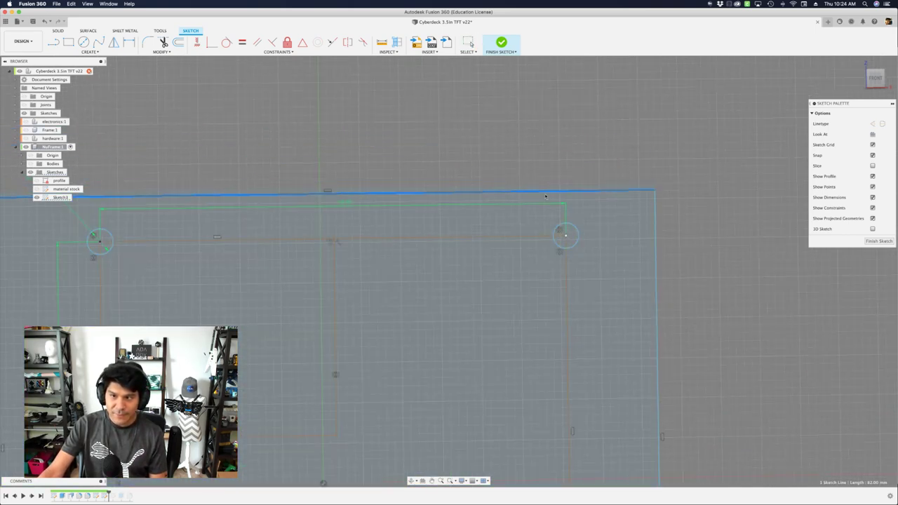
Step: Dimension the distance between the upper construction line and the outer rectangle's top edge as 5 mm
{"action": "left_click", "coordinate": [526, 237]}
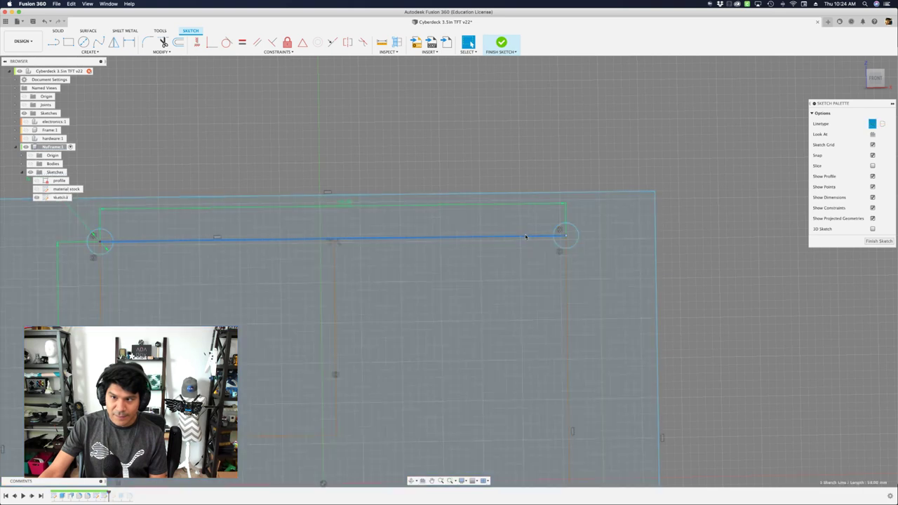
{"action": "left_click", "coordinate": [563, 193], "text": "shift"}
{"action": "key", "text": "d"}
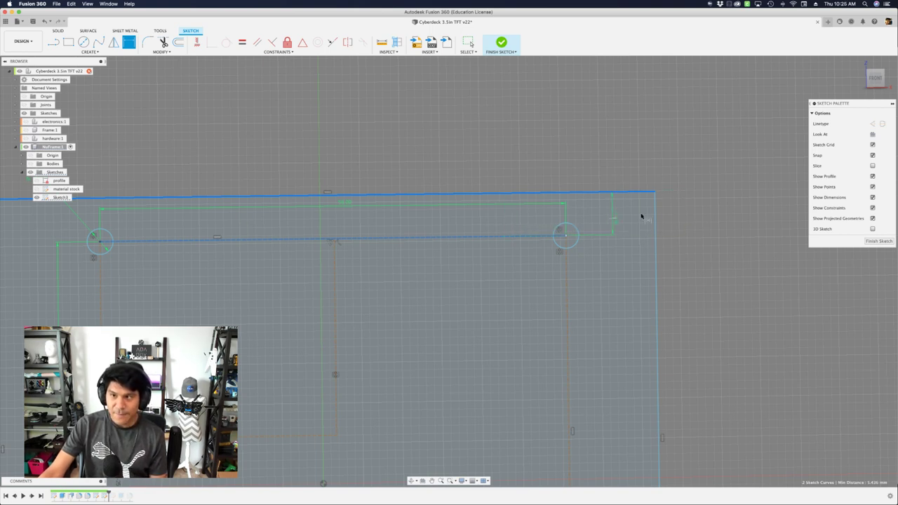
{"action": "left_click", "coordinate": [684, 218]}
{"action": "type", "text": "5"}
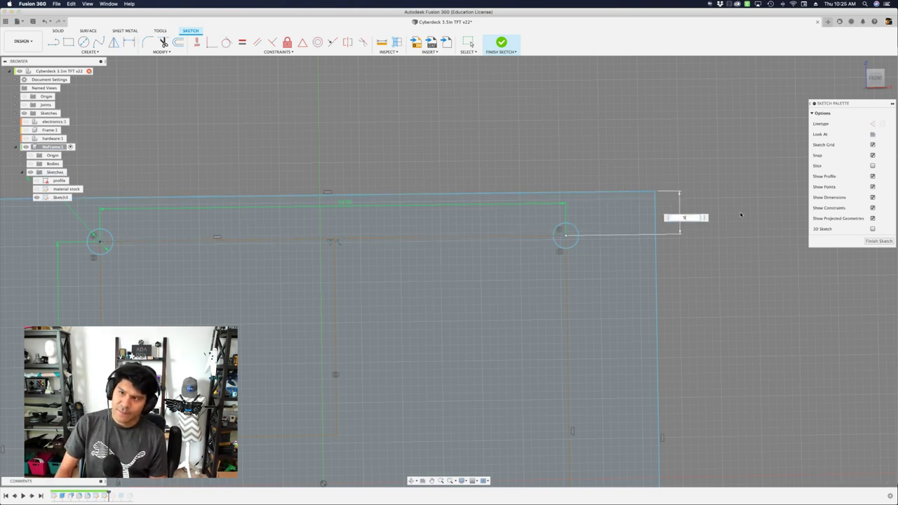
{"action": "key", "text": "Return"}
{"action": "key", "text": "Escape"}
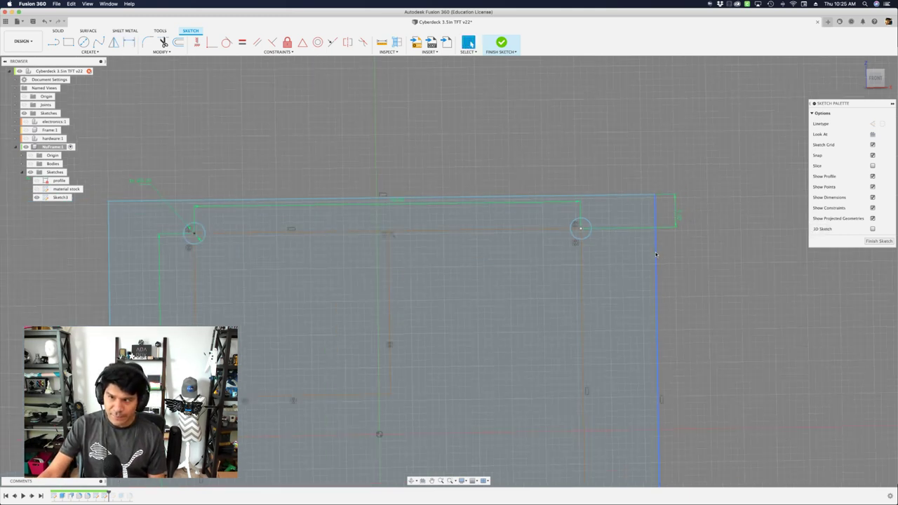
Step: Move the outer rectangle's right edge inward and dimension its distance from the right construction line as 5 mm
{"action": "mouse_move", "coordinate": [656, 254]}
{"action": "left_mouse_down"}
{"action": "mouse_move", "coordinate": [615, 254]}
{"action": "mouse_move", "coordinate": [628, 255]}
{"action": "left_mouse_up"}
{"action": "key", "text": "l"}
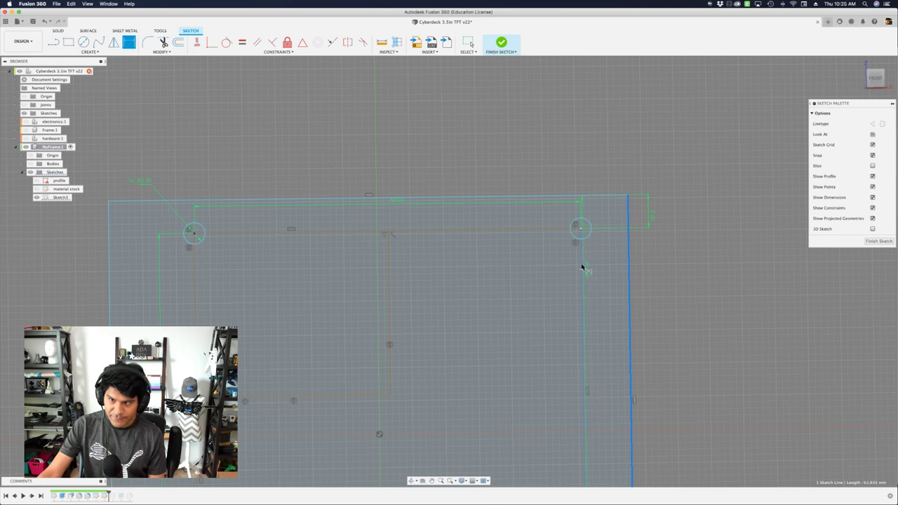
{"action": "left_click", "coordinate": [582, 266]}
{"action": "left_click", "coordinate": [604, 158]}
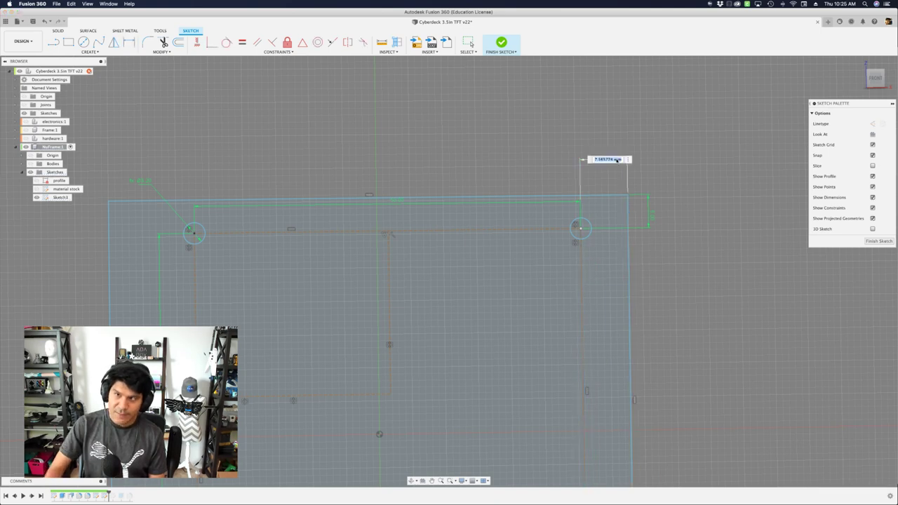
{"action": "type", "text": "5"}
{"action": "key", "text": "Return"}
{"action": "scroll", "coordinate": [680, 155], "scroll_direction": "down", "scroll_amount": 4}
{"action": "scroll", "coordinate": [670, 162], "scroll_direction": "up", "scroll_amount": 2}
{"action": "key", "text": "Escape"}
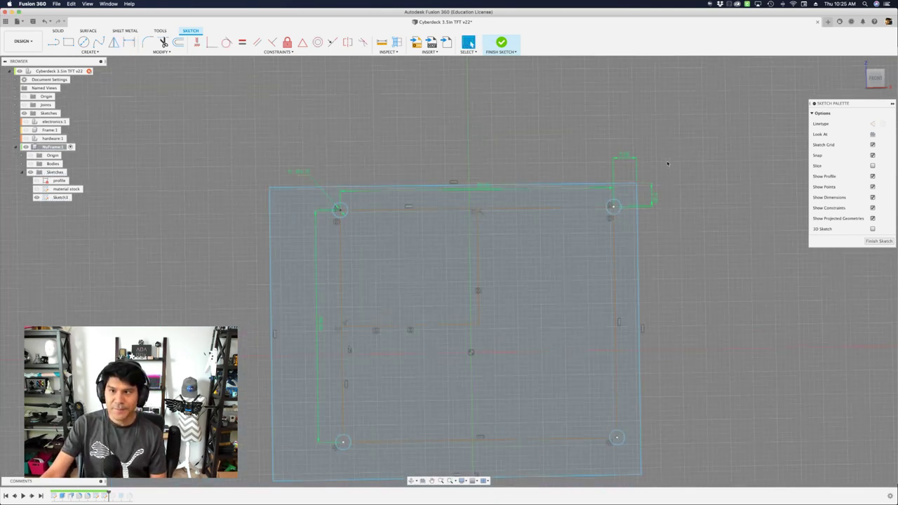
Step: Reposition the outer rectangle's top edge, lower-left corner and bottom edge, leaving it about 74 mm wide
{"action": "middle_click_drag", "start_coordinate": [665, 221], "coordinate": [663, 198]}
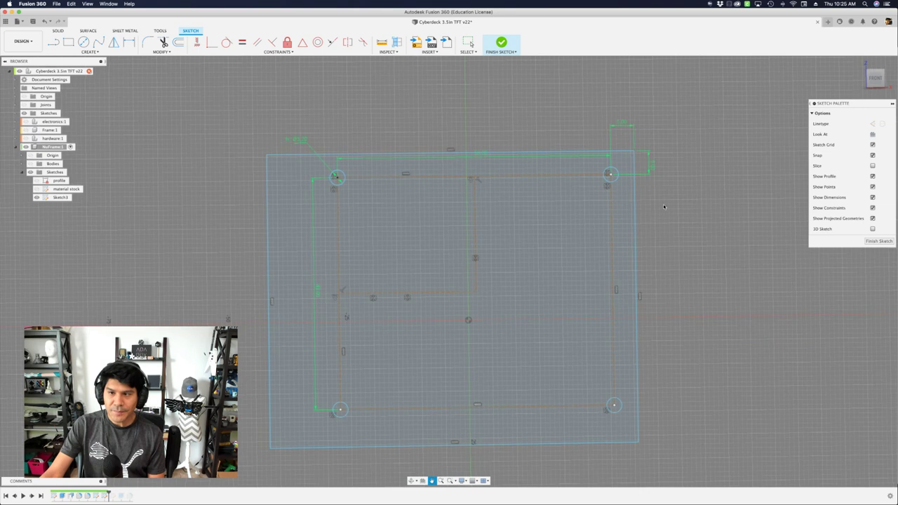
{"action": "left_click", "coordinate": [575, 139]}
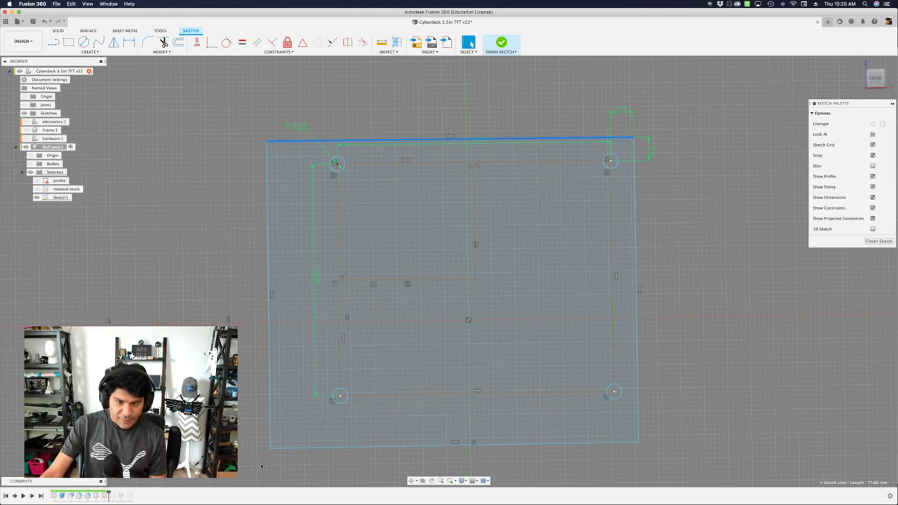
{"action": "mouse_move", "coordinate": [270, 449]}
{"action": "left_mouse_down"}
{"action": "mouse_move", "coordinate": [294, 425]}
{"action": "mouse_move", "coordinate": [327, 437]}
{"action": "mouse_move", "coordinate": [304, 449]}
{"action": "mouse_move", "coordinate": [298, 467]}
{"action": "mouse_move", "coordinate": [307, 441]}
{"action": "mouse_move", "coordinate": [303, 431]}
{"action": "mouse_move", "coordinate": [289, 436]}
{"action": "left_mouse_up"}
{"action": "left_click", "coordinate": [375, 435]}
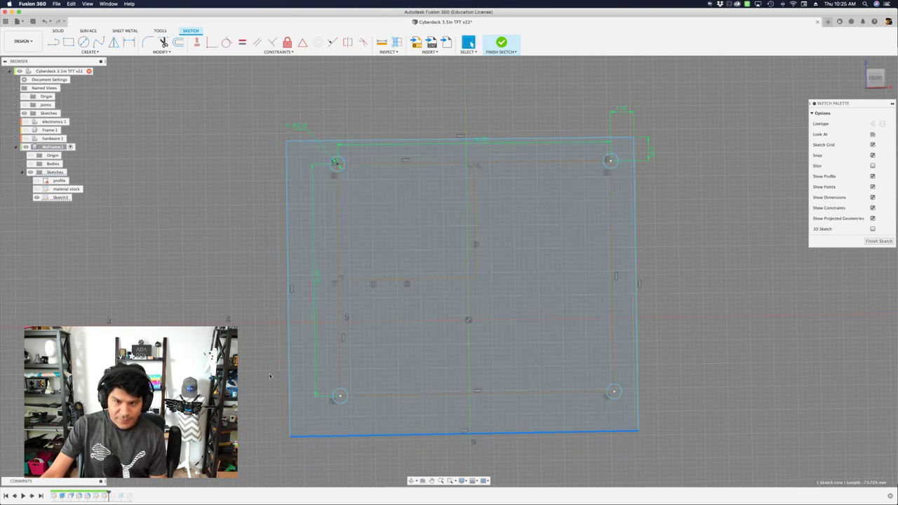
Step: Examine the gap between the lower construction line and the outer bottom edge, and the two centre construction lines
{"action": "scroll", "coordinate": [403, 406], "scroll_direction": "down", "scroll_amount": 1}
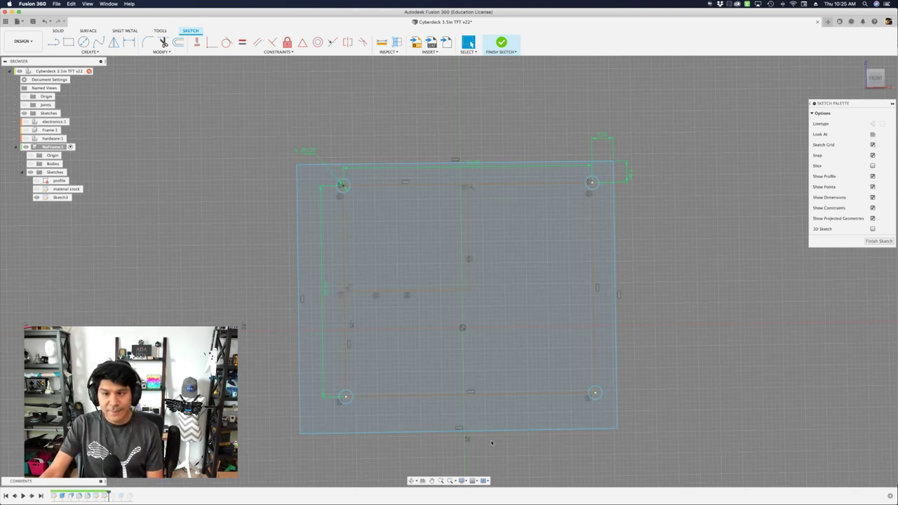
{"action": "scroll", "coordinate": [491, 442], "scroll_direction": "up", "scroll_amount": 1}
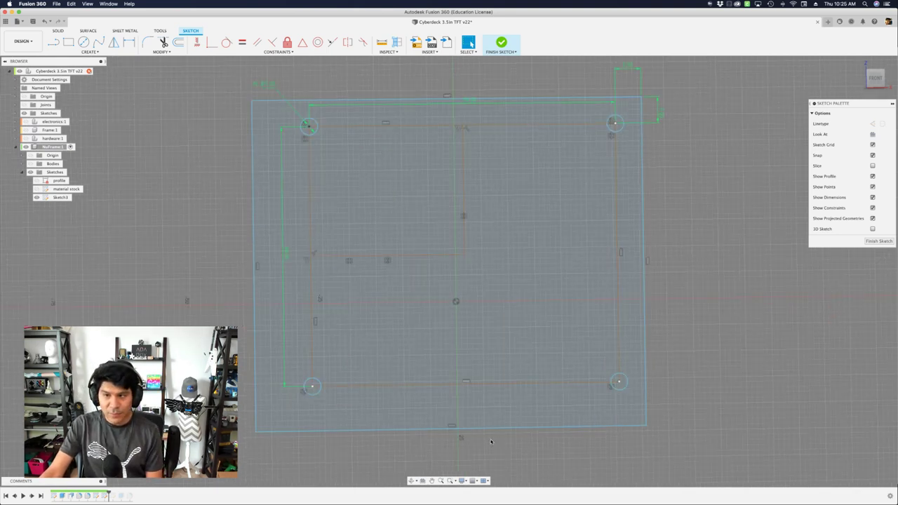
{"action": "left_click", "coordinate": [468, 383]}
{"action": "left_click", "coordinate": [472, 428], "text": "shift"}
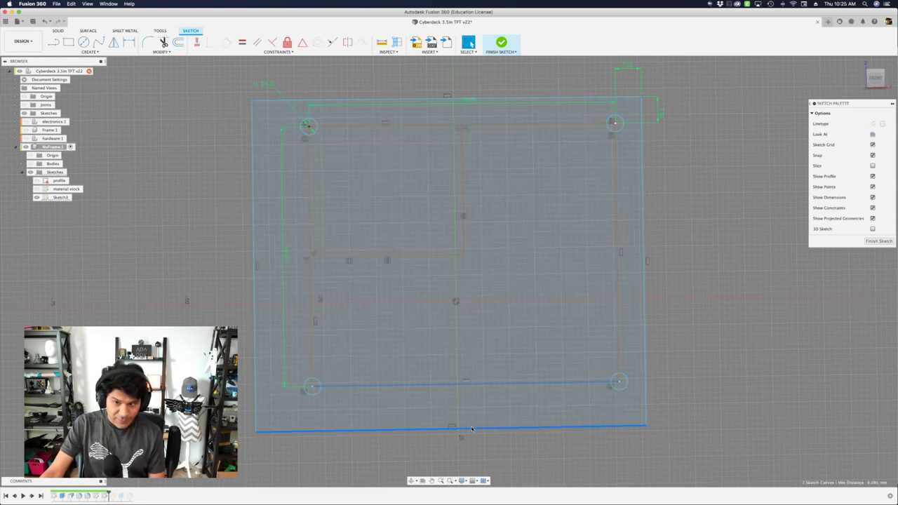
{"action": "left_click", "coordinate": [512, 398]}
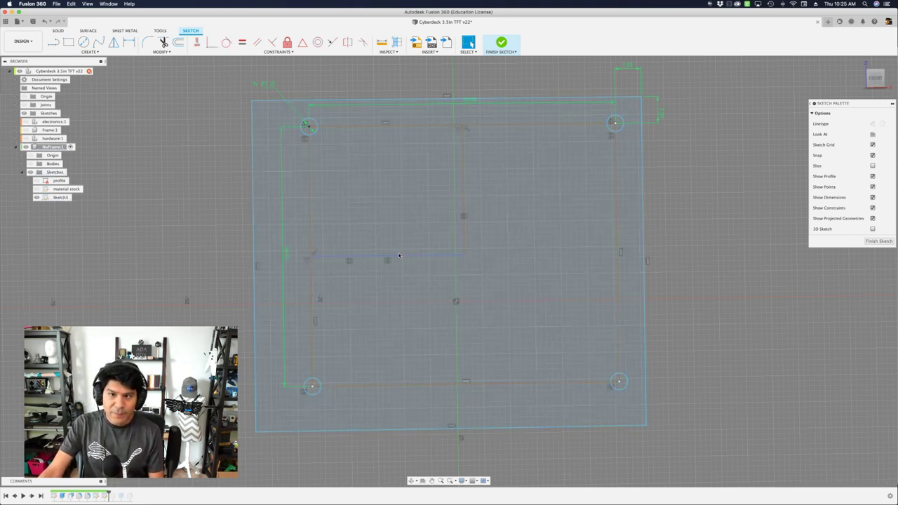
{"action": "double_click", "coordinate": [398, 255]}
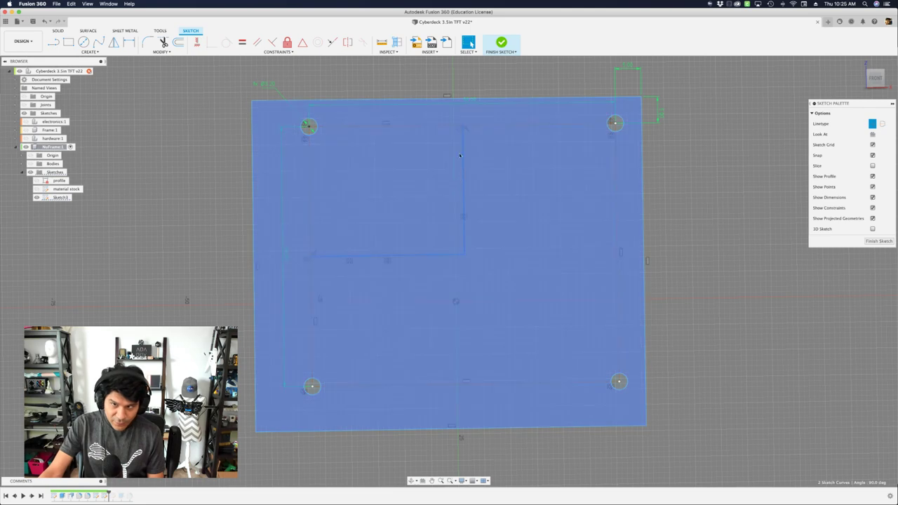
{"action": "left_click", "coordinate": [462, 424]}
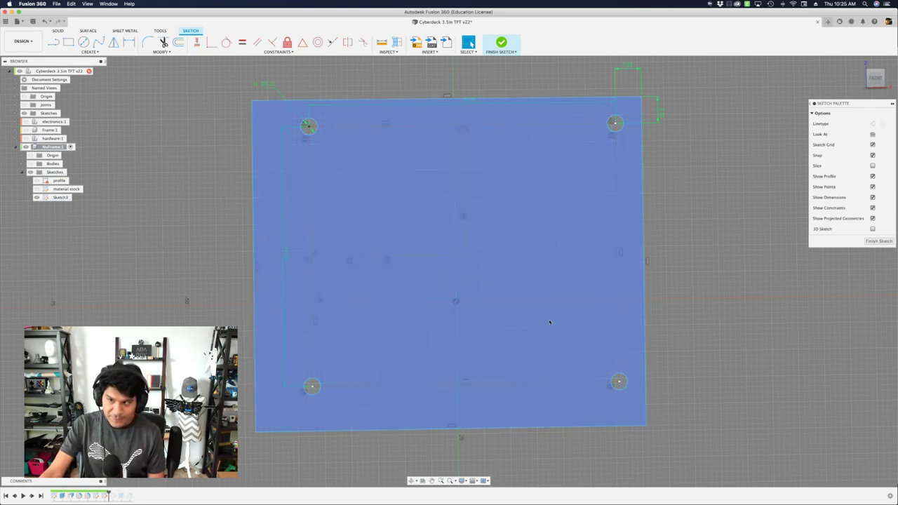
Step: Draw a line about 9 mm long from the lower construction line's midpoint to the outer bottom edge's midpoint
{"action": "scroll", "coordinate": [393, 411], "scroll_direction": "up", "scroll_amount": 3}
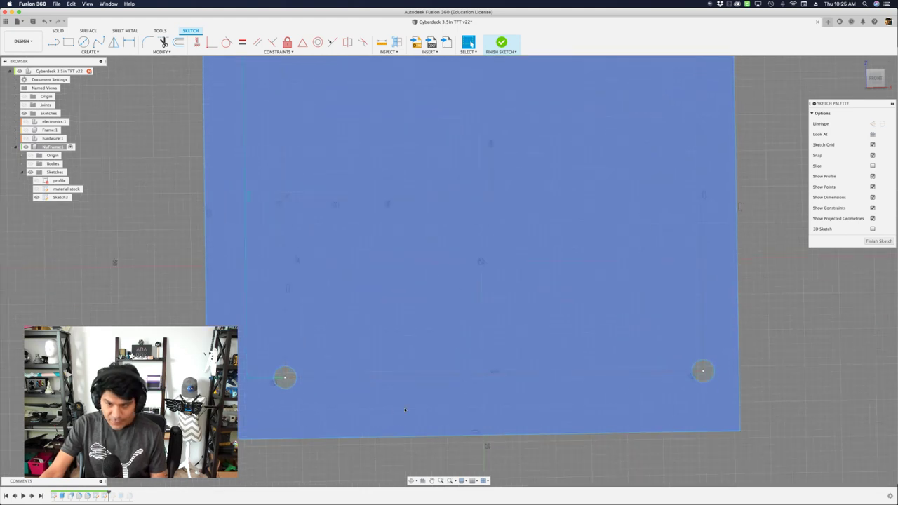
{"action": "key", "text": "l"}
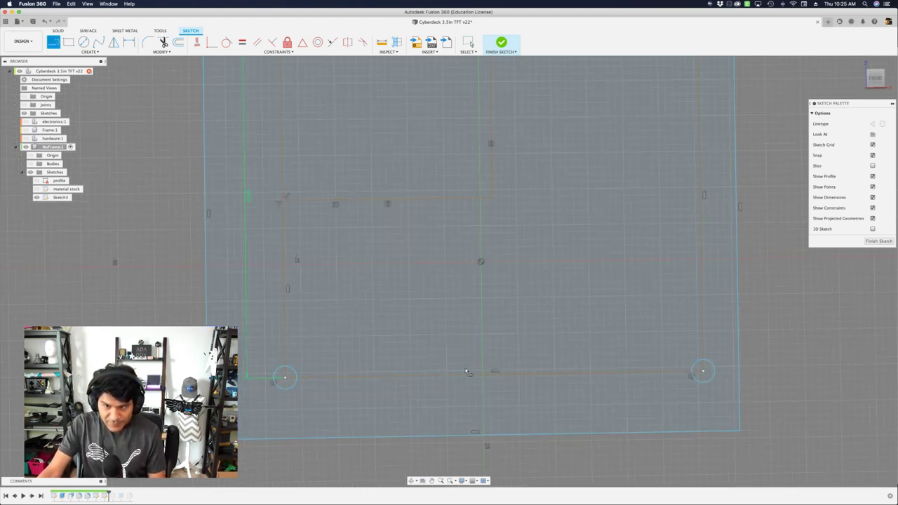
{"action": "scroll", "coordinate": [495, 371], "scroll_direction": "up", "scroll_amount": 2}
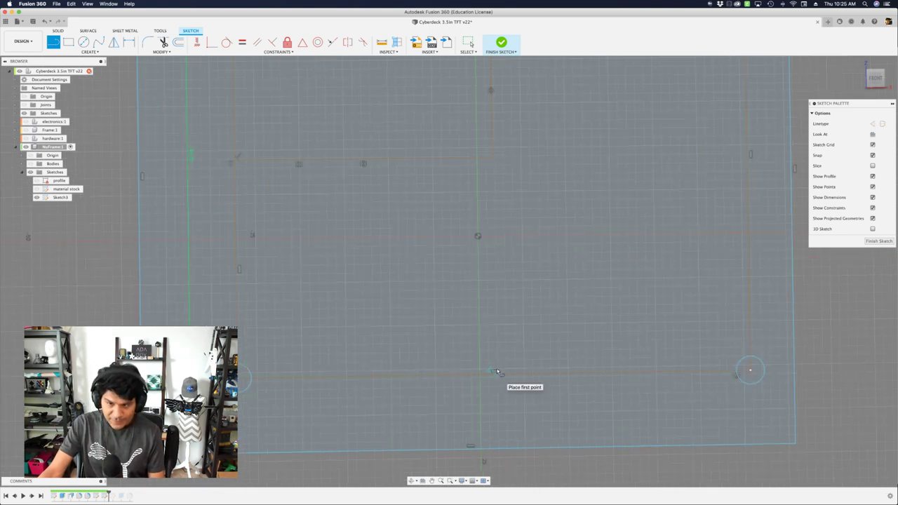
{"action": "left_click", "coordinate": [495, 371]}
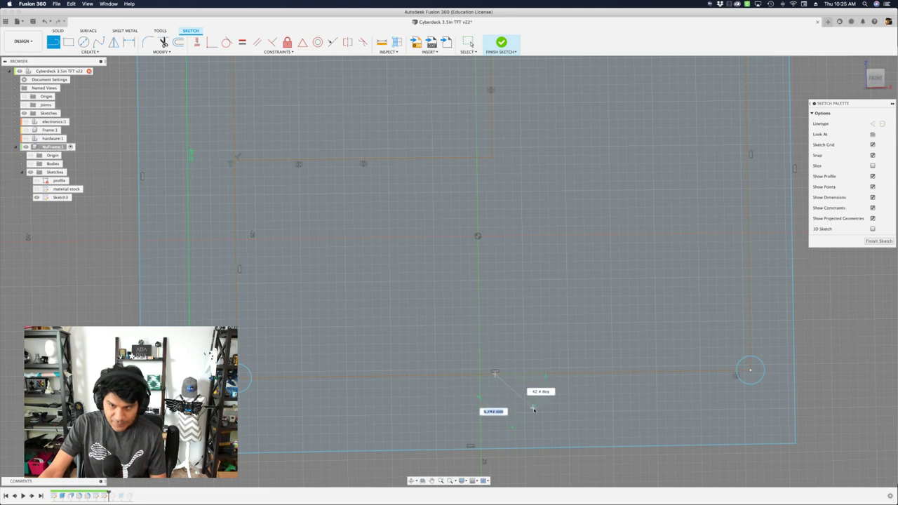
{"action": "left_click", "coordinate": [472, 450]}
{"action": "scroll", "coordinate": [519, 412], "scroll_direction": "down", "scroll_amount": 1}
{"action": "key", "text": "Escape"}
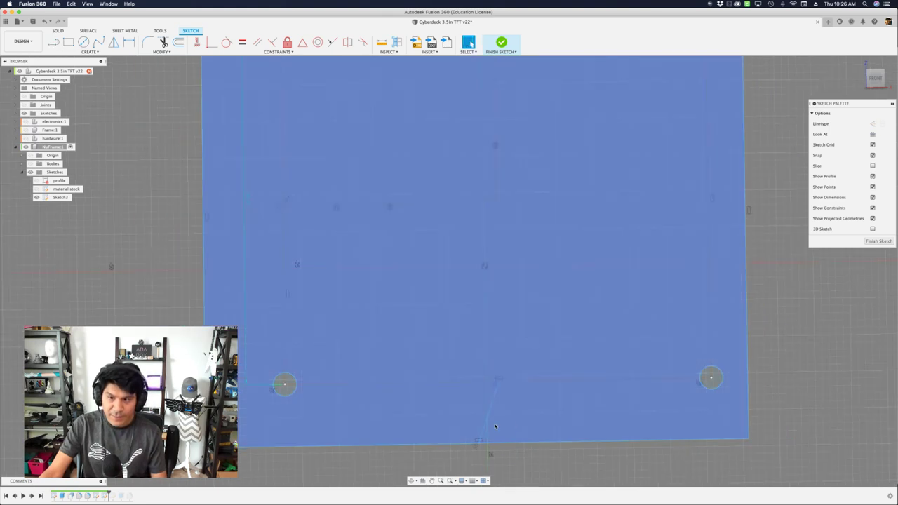
Step: Apply a Horizontal/Vertical constraint to the short slanted line between the construction line and the outer bottom edge
{"action": "scroll", "coordinate": [516, 404], "scroll_direction": "up", "scroll_amount": 2}
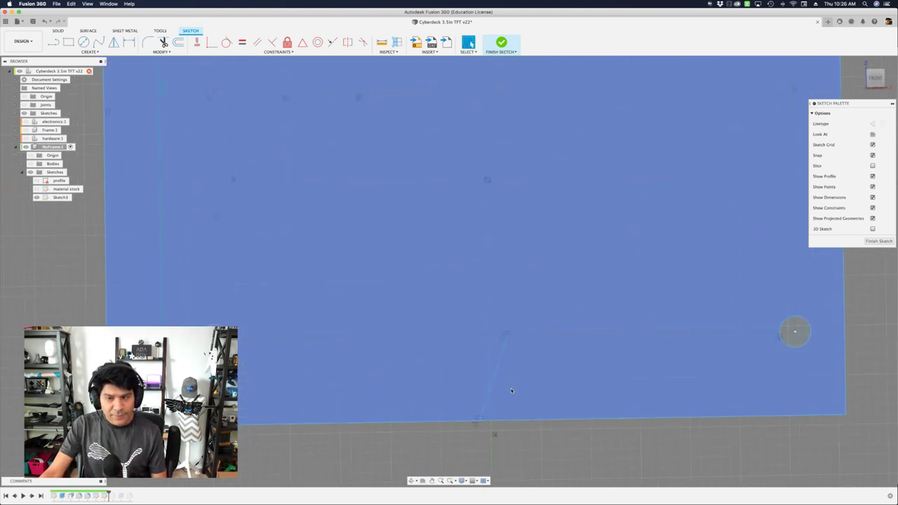
{"action": "left_click", "coordinate": [496, 378]}
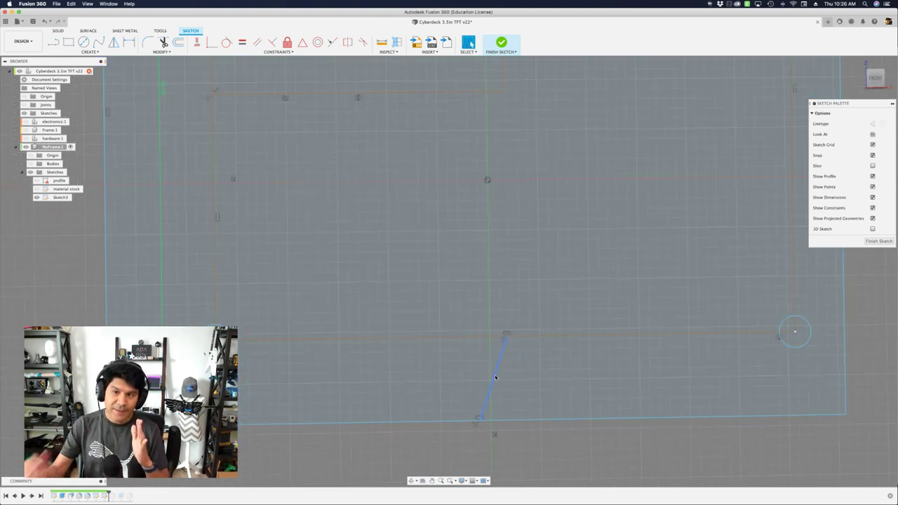
{"action": "left_click", "coordinate": [493, 377]}
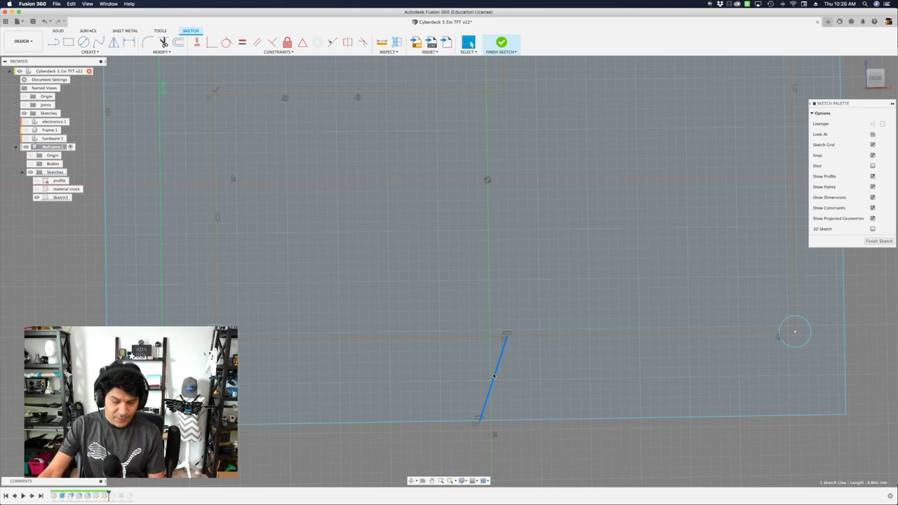
{"action": "key", "text": "s"}
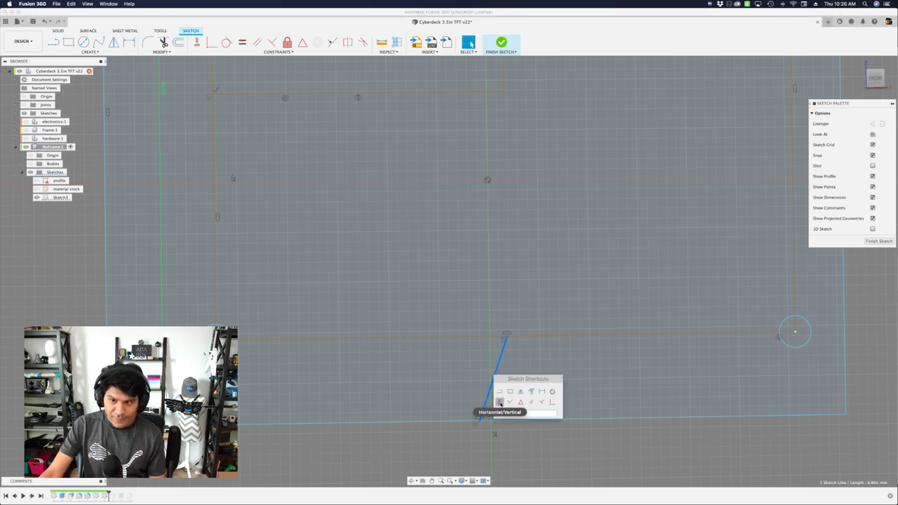
{"action": "left_click", "coordinate": [500, 402]}
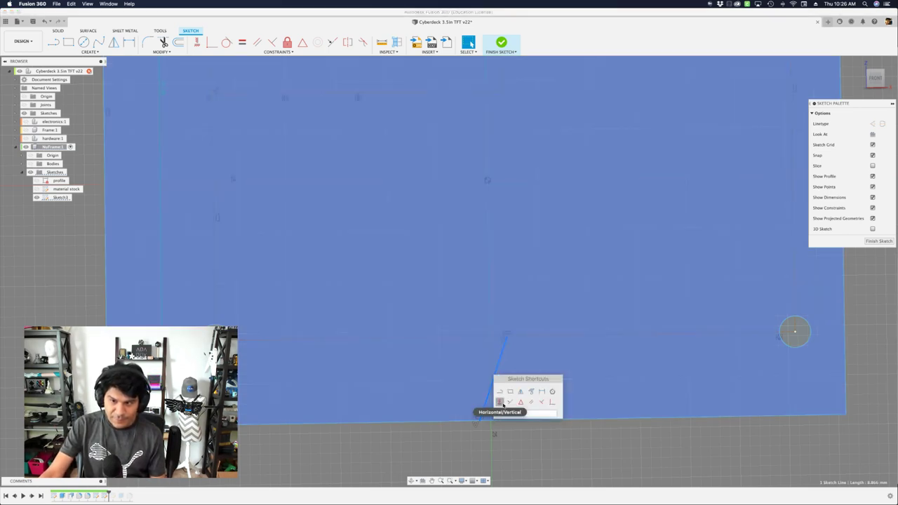
{"action": "left_click", "coordinate": [500, 402]}
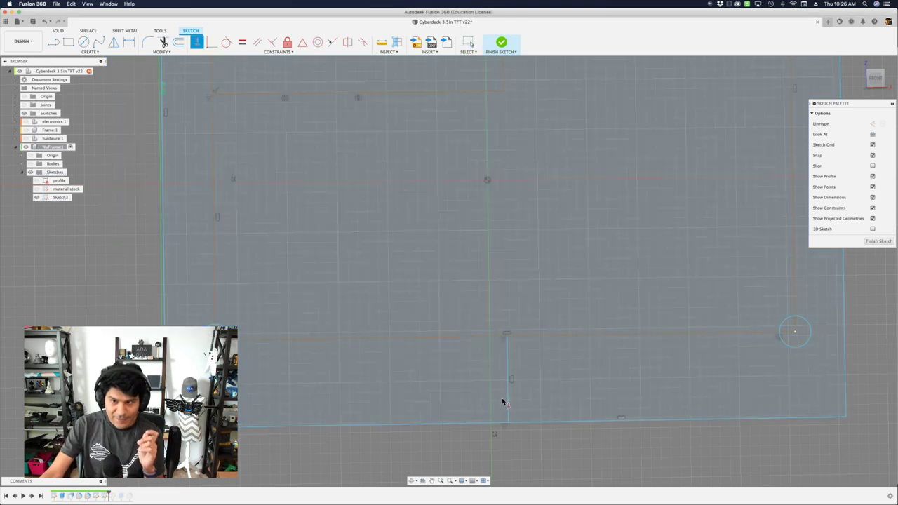
Step: Draw a line about 5 mm long from the outer right edge's midpoint to the right construction line's midpoint
{"action": "scroll", "coordinate": [503, 401], "scroll_direction": "down", "scroll_amount": 6}
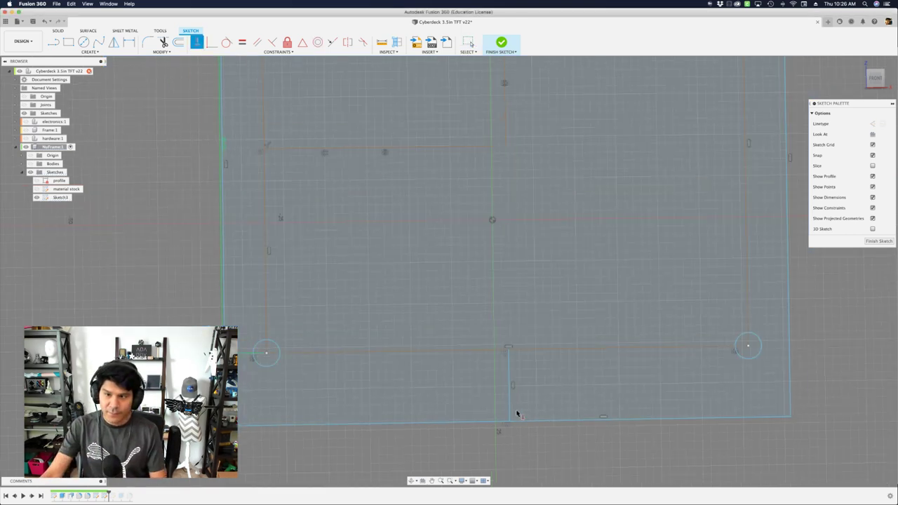
{"action": "key", "text": "Escape"}
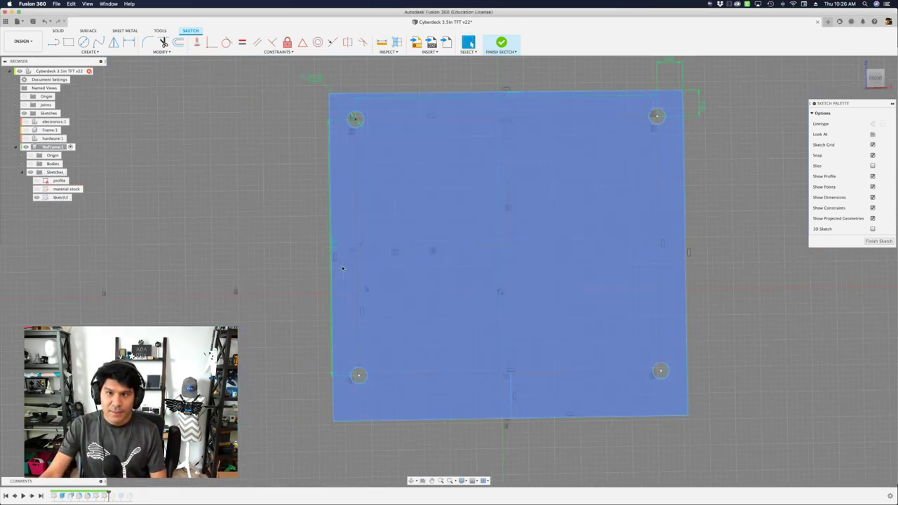
{"action": "left_click", "coordinate": [331, 281]}
{"action": "scroll", "coordinate": [689, 246], "scroll_direction": "up", "scroll_amount": 3}
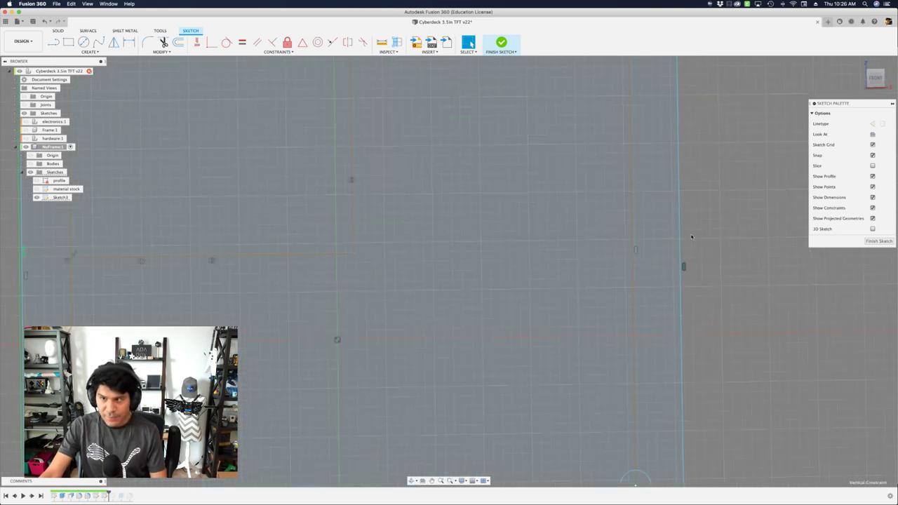
{"action": "middle_click_drag", "start_coordinate": [700, 233], "coordinate": [680, 254]}
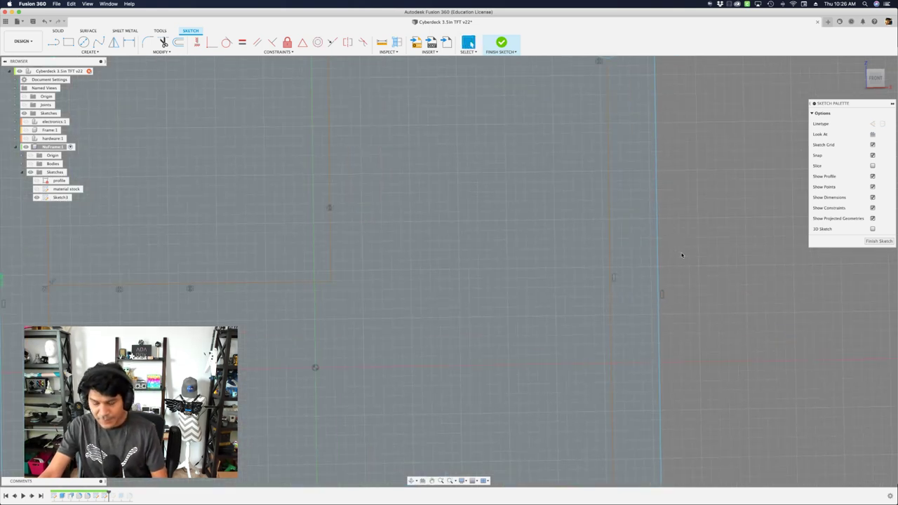
{"action": "key", "text": "l"}
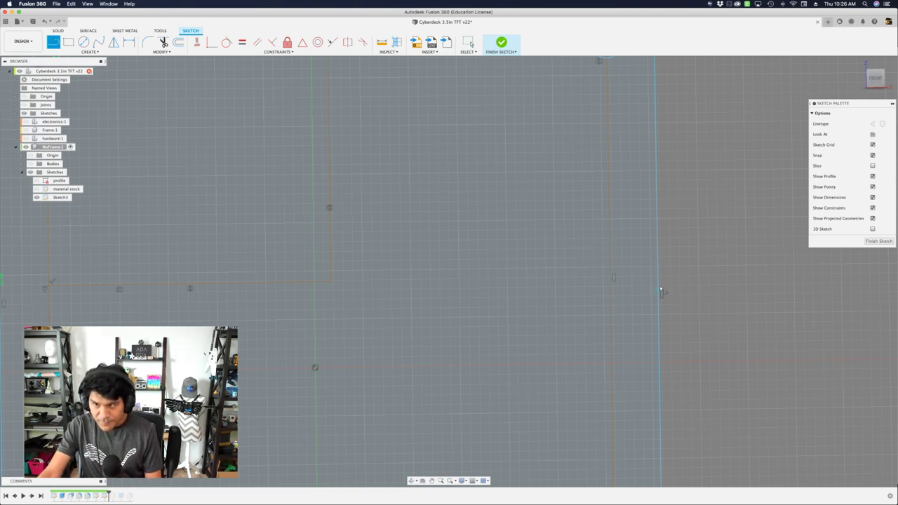
{"action": "left_click", "coordinate": [660, 293]}
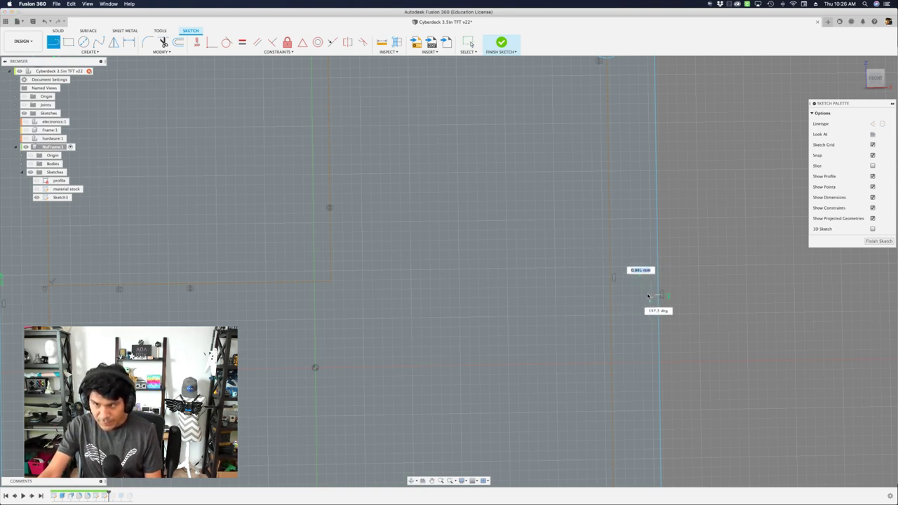
{"action": "left_click", "coordinate": [610, 279]}
{"action": "key", "text": "Escape"}
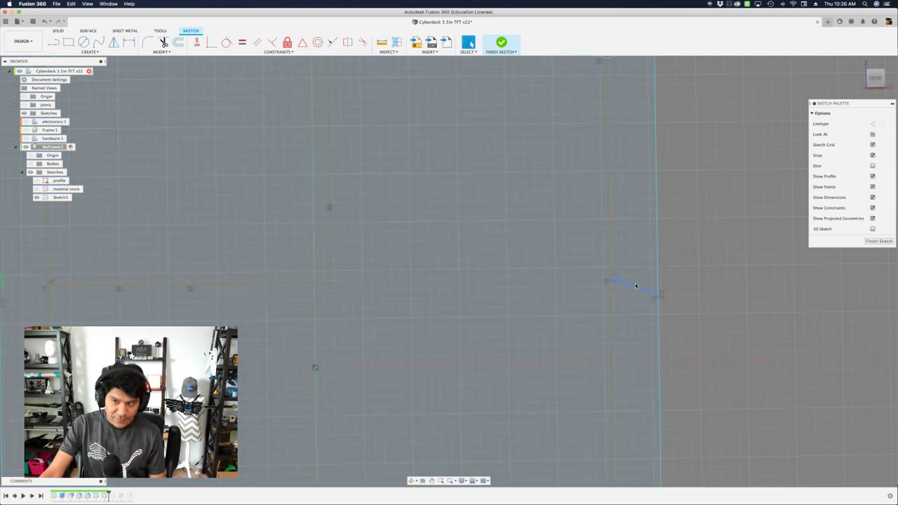
Step: Apply a Horizontal/Vertical constraint to the short slanted line between the right construction line and the outer right edge
{"action": "left_click", "coordinate": [636, 285]}
{"action": "key", "text": "s"}
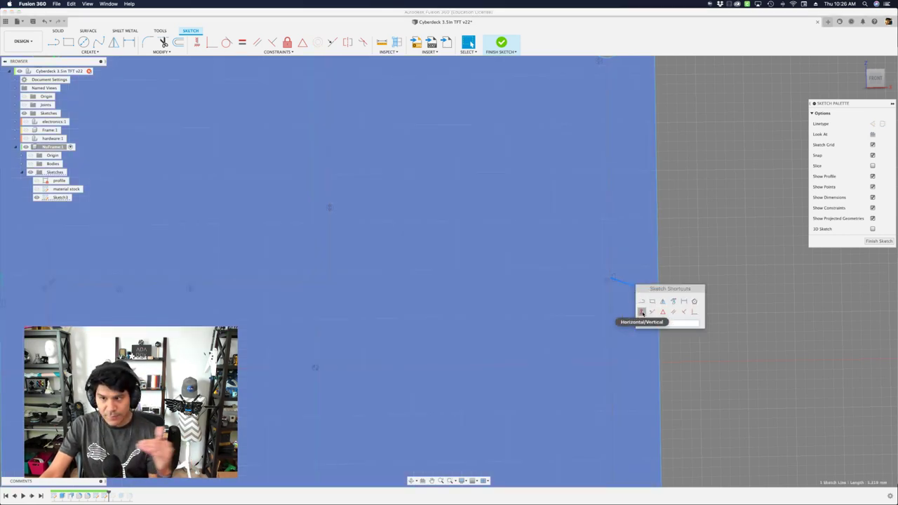
{"action": "left_click", "coordinate": [642, 312]}
{"action": "scroll", "coordinate": [665, 259], "scroll_direction": "down", "scroll_amount": 5}
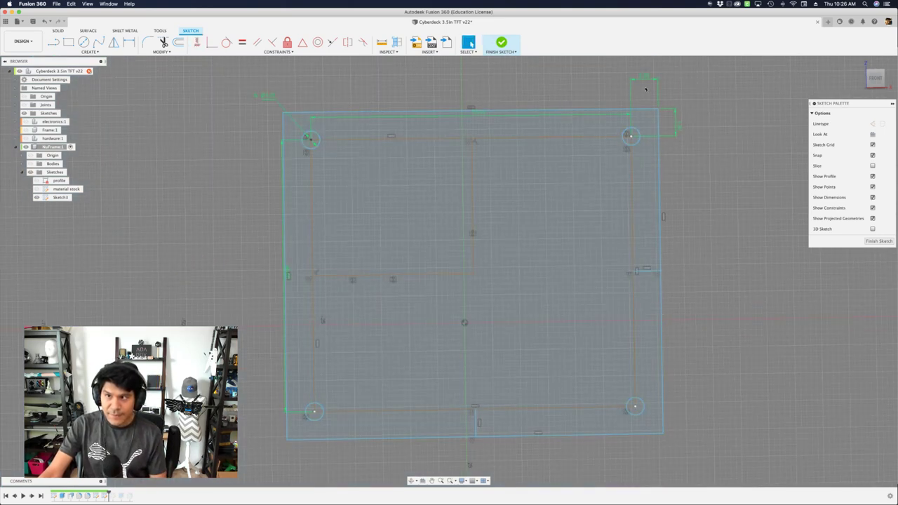
Step: Measure the gaps between the outer left and bottom edges and their neighbouring construction lines
{"action": "scroll", "coordinate": [270, 298], "scroll_direction": "up", "scroll_amount": 4}
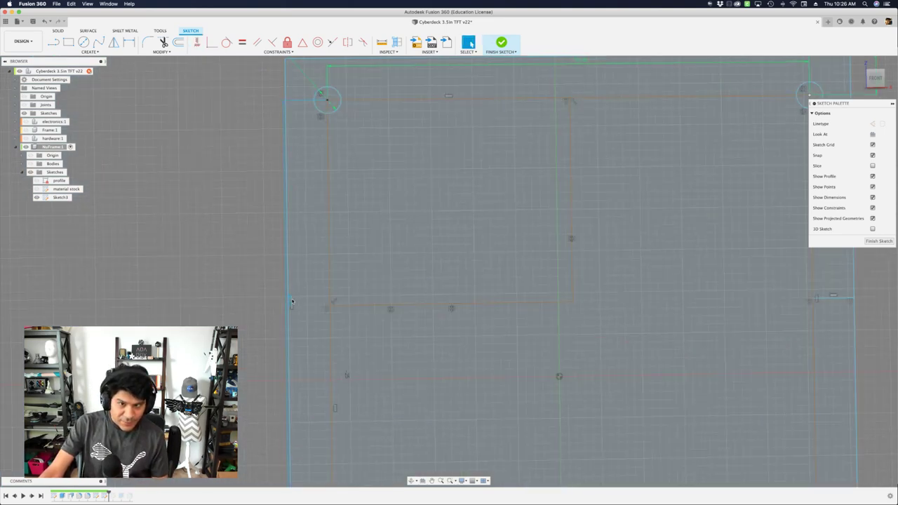
{"action": "key", "text": "Escape"}
{"action": "left_click", "coordinate": [288, 262]}
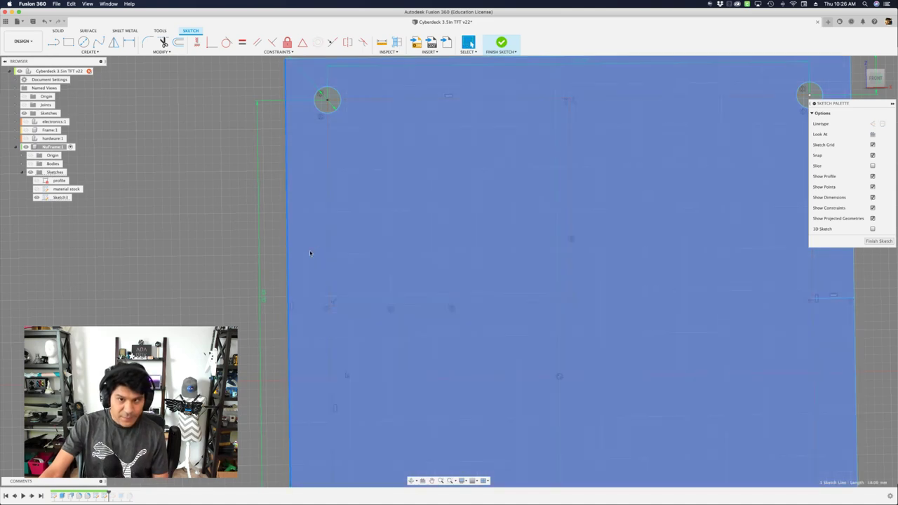
{"action": "left_click", "coordinate": [328, 244], "text": "shift"}
{"action": "scroll", "coordinate": [329, 243], "scroll_direction": "down", "scroll_amount": 2}
{"action": "scroll", "coordinate": [328, 245], "scroll_direction": "down", "scroll_amount": 2}
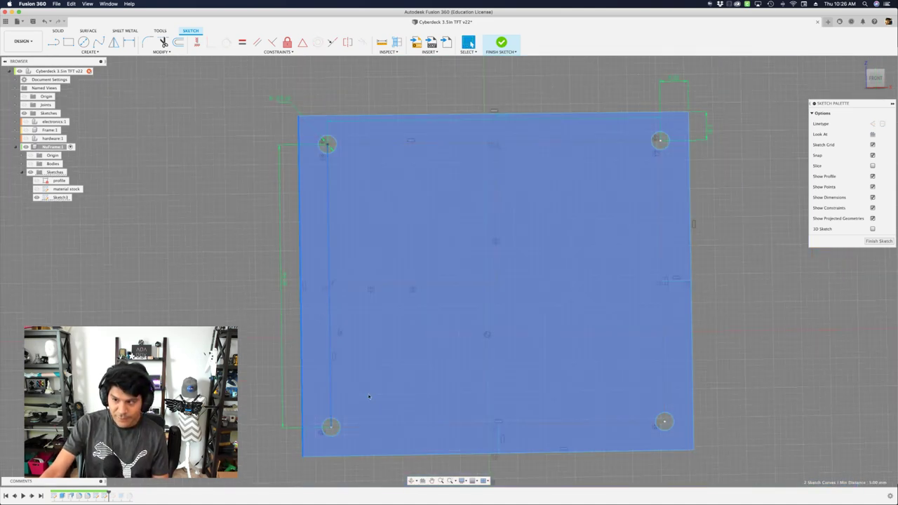
{"action": "scroll", "coordinate": [302, 457], "scroll_direction": "up", "scroll_amount": 2}
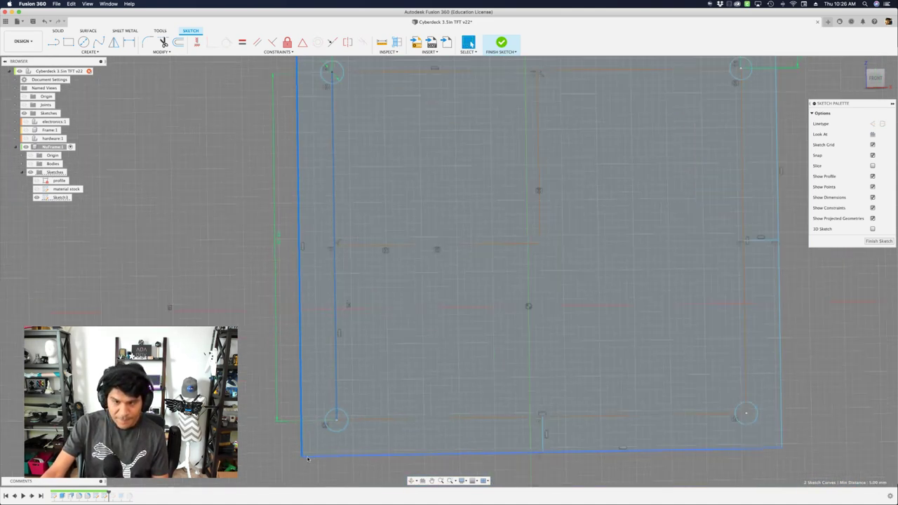
{"action": "left_click", "coordinate": [379, 422]}
{"action": "left_click", "coordinate": [381, 419]}
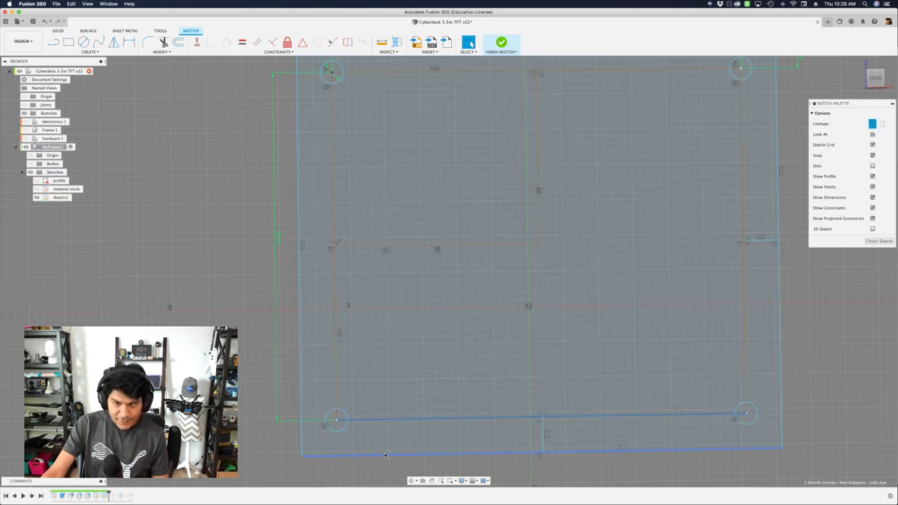
{"action": "left_click", "coordinate": [385, 453], "text": "shift"}
{"action": "scroll", "coordinate": [343, 438], "scroll_direction": "down", "scroll_amount": 2}
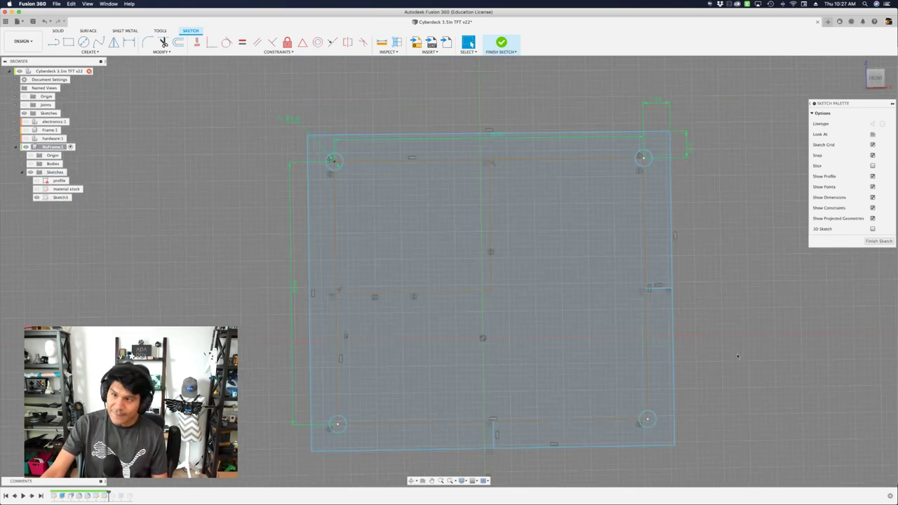
Step: Check the lengths of the short connecting lines at the plate's right and bottom edges
{"action": "scroll", "coordinate": [651, 279], "scroll_direction": "up", "scroll_amount": 3}
{"action": "left_click", "coordinate": [657, 282]}
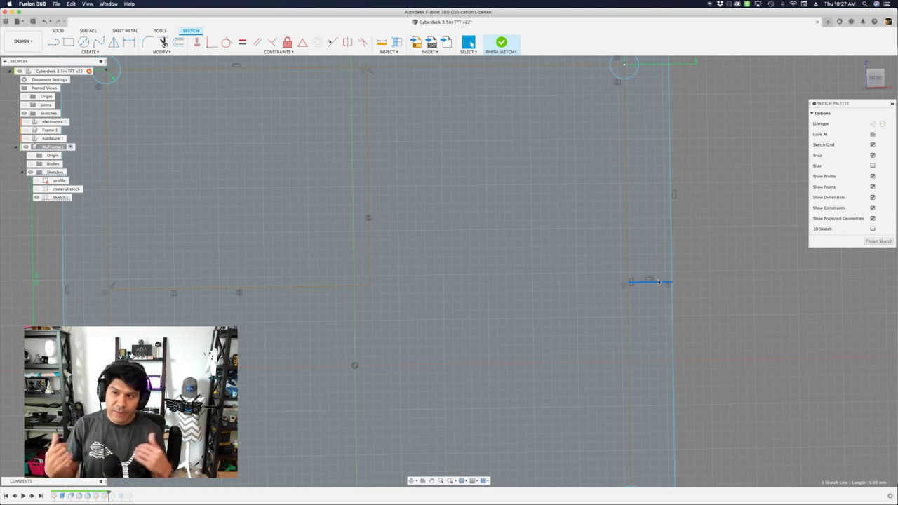
{"action": "scroll", "coordinate": [670, 279], "scroll_direction": "down", "scroll_amount": 5}
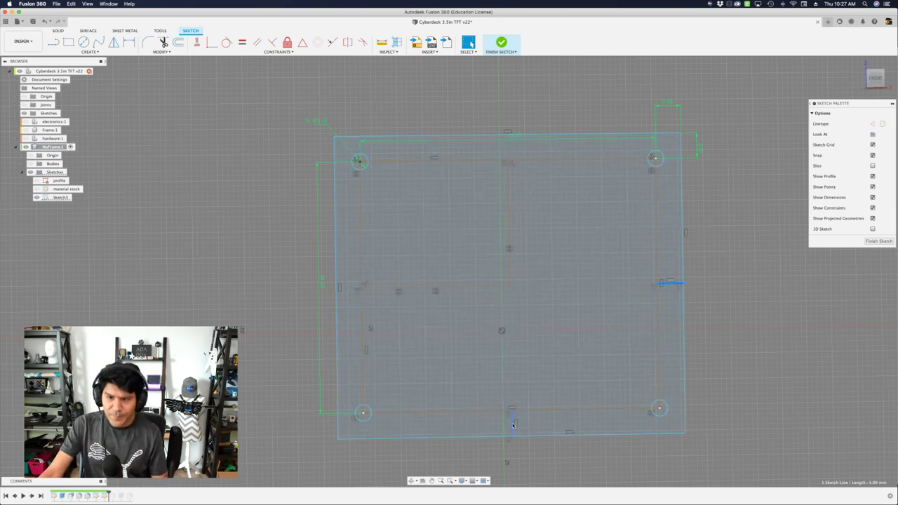
{"action": "left_click", "coordinate": [513, 423]}
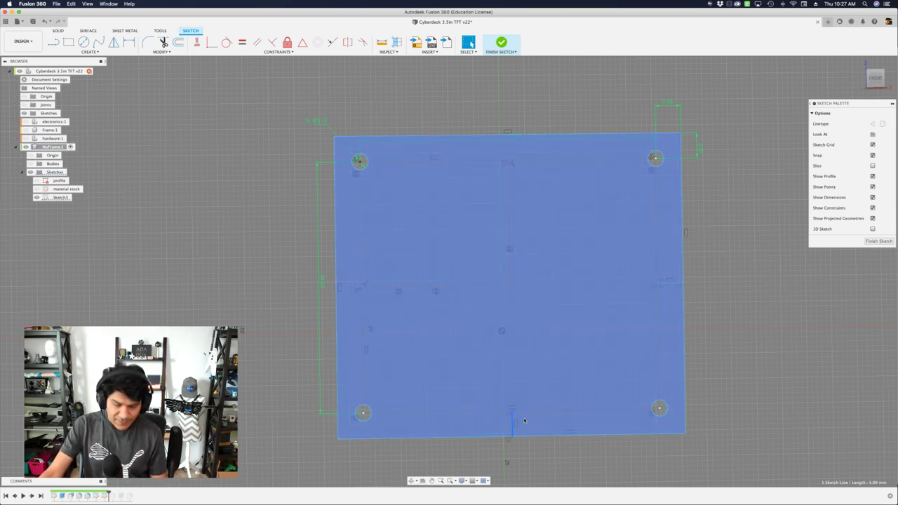
{"action": "scroll", "coordinate": [684, 249], "scroll_direction": "up", "scroll_amount": 8}
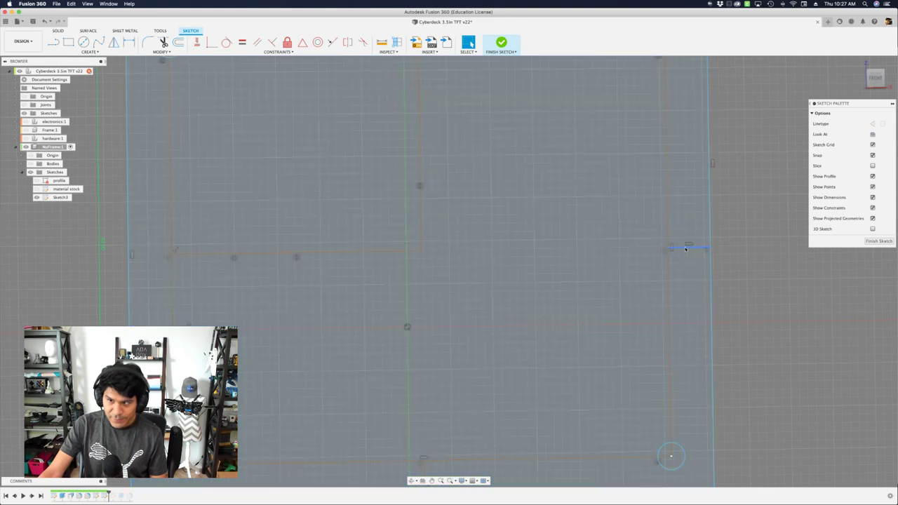
{"action": "scroll", "coordinate": [686, 249], "scroll_direction": "down", "scroll_amount": 10}
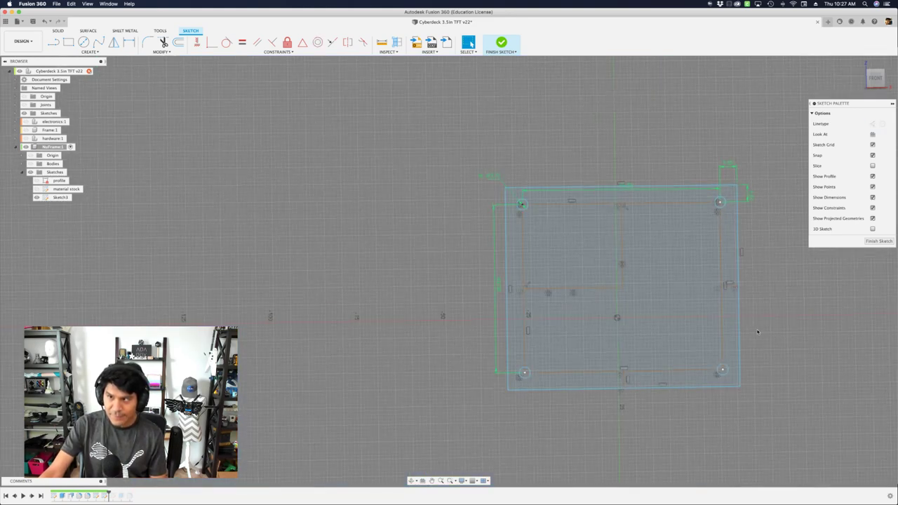
Step: Move the hole-spacing dimensions clear of the plate's upper and left edges, and the upper-right hole's vertical offset dimension farther outside the right edge
{"action": "middle_click_drag", "start_coordinate": [745, 332], "coordinate": [673, 361]}
{"action": "scroll", "coordinate": [694, 231], "scroll_direction": "up", "scroll_amount": 2}
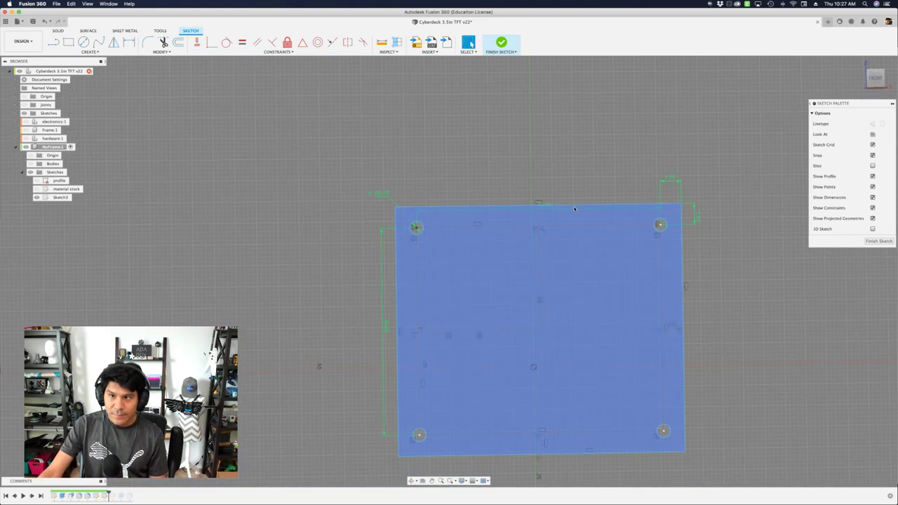
{"action": "left_click_drag", "start_coordinate": [575, 207], "coordinate": [552, 182]}
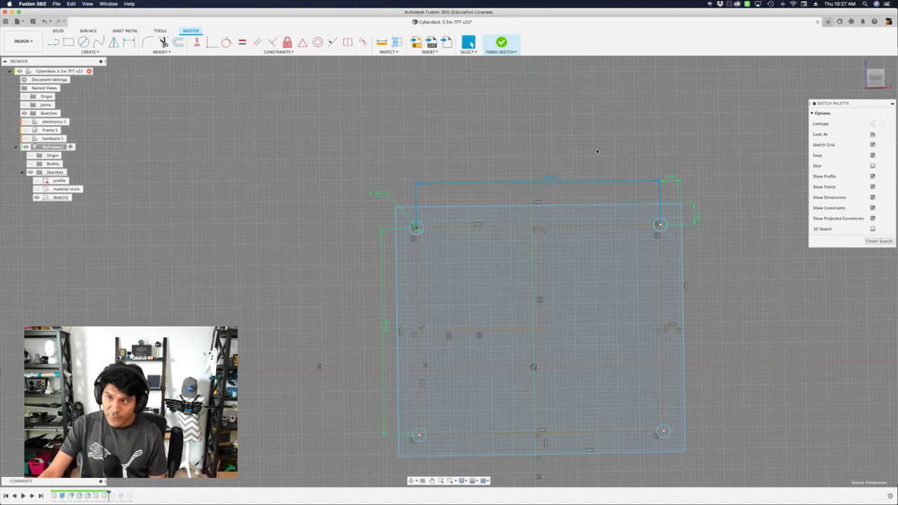
{"action": "scroll", "coordinate": [653, 189], "scroll_direction": "up", "scroll_amount": 2}
{"action": "left_click_drag", "start_coordinate": [712, 224], "coordinate": [719, 225]}
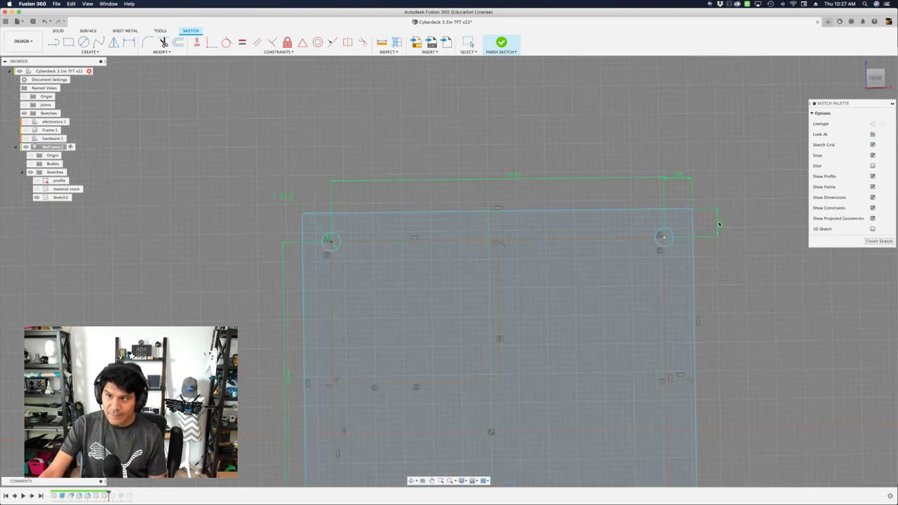
{"action": "scroll", "coordinate": [687, 177], "scroll_direction": "down", "scroll_amount": 3}
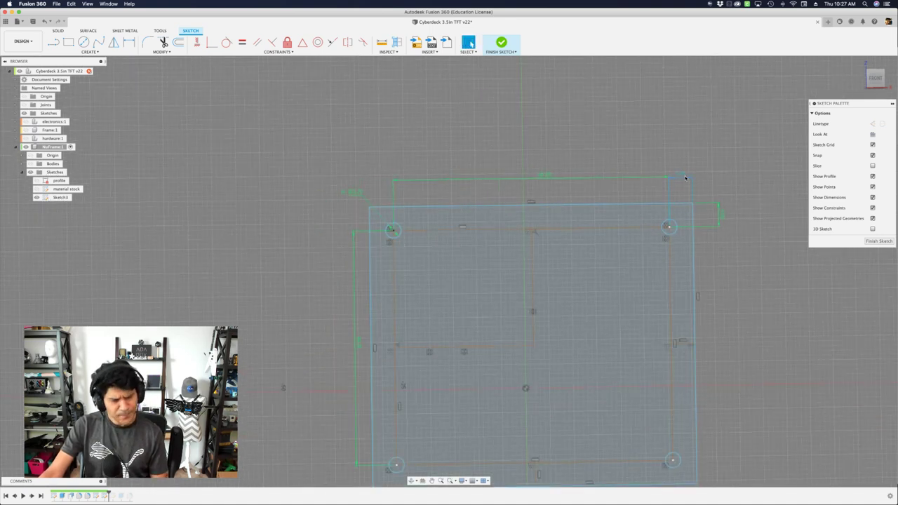
{"action": "scroll", "coordinate": [613, 171], "scroll_direction": "down", "scroll_amount": 2}
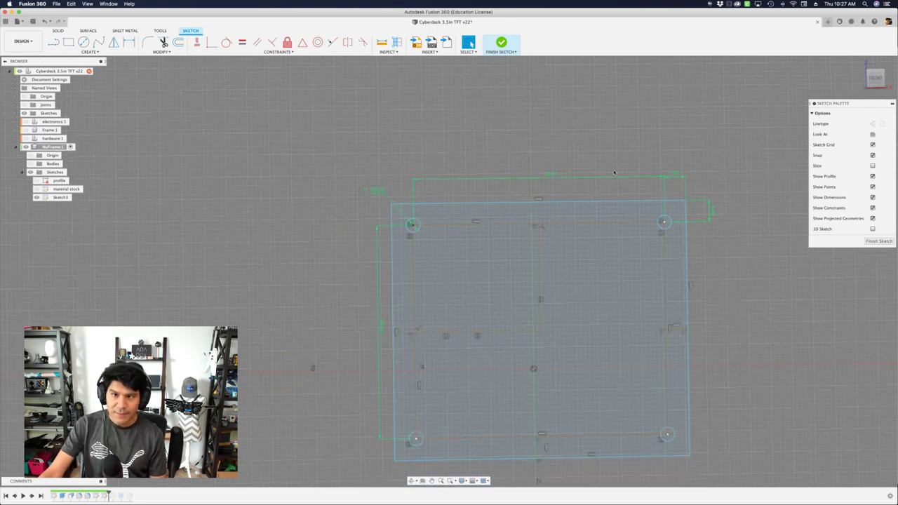
{"action": "left_click", "coordinate": [432, 285]}
{"action": "left_click_drag", "start_coordinate": [403, 314], "coordinate": [432, 311]}
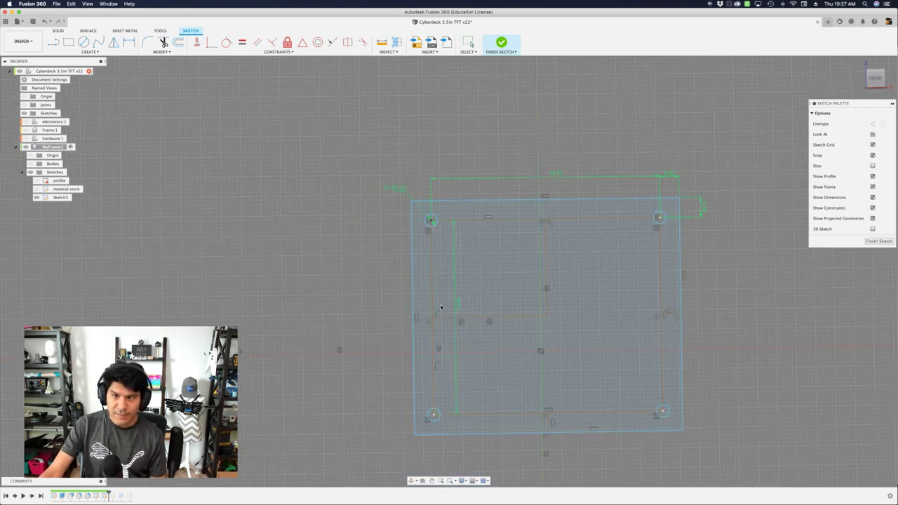
{"action": "scroll", "coordinate": [391, 275], "scroll_direction": "down", "scroll_amount": 2}
{"action": "left_click", "coordinate": [493, 339]}
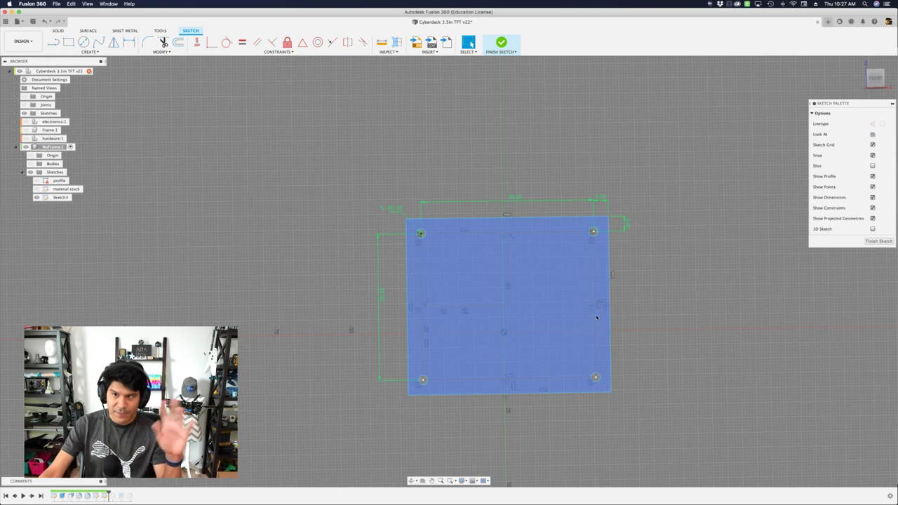
Step: Move the shared endpoint of the two centre construction lines onto the sketch origin
{"action": "scroll", "coordinate": [545, 357], "scroll_direction": "up", "scroll_amount": 4}
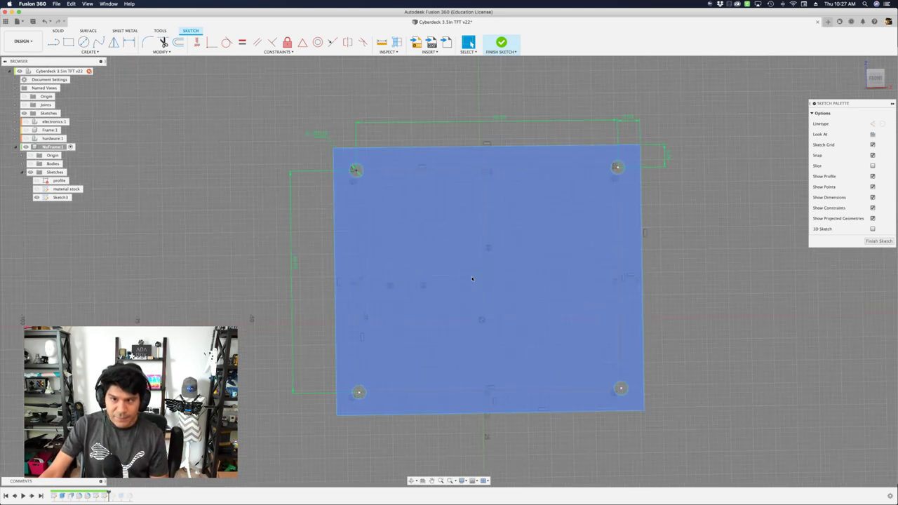
{"action": "mouse_move", "coordinate": [488, 281]}
{"action": "left_mouse_down"}
{"action": "mouse_move", "coordinate": [699, 331]}
{"action": "mouse_move", "coordinate": [471, 246]}
{"action": "mouse_move", "coordinate": [398, 322]}
{"action": "mouse_move", "coordinate": [428, 305]}
{"action": "mouse_move", "coordinate": [482, 320]}
{"action": "left_mouse_up"}
{"action": "scroll", "coordinate": [483, 319], "scroll_direction": "down", "scroll_amount": 2}
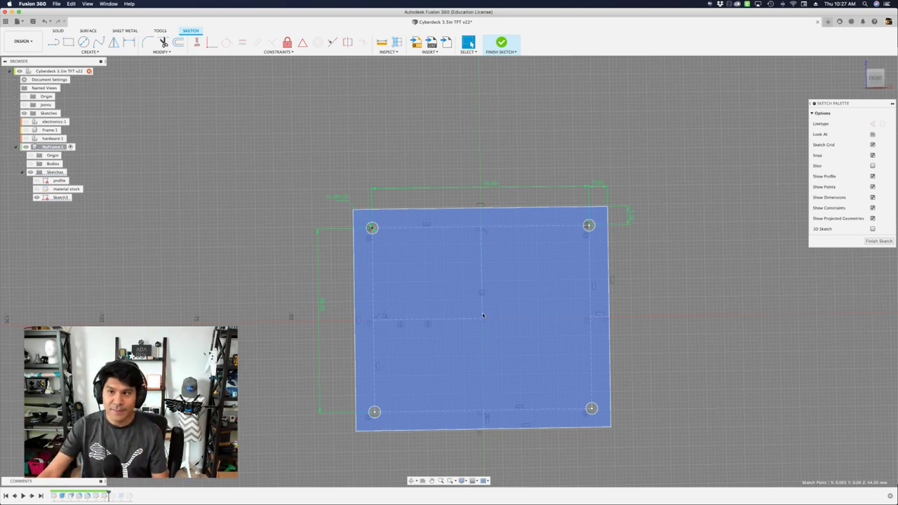
Step: Draw three connected lines extending the plate leftward about 57 mm, closing back onto the outer rectangle's lower-left corner
{"action": "scroll", "coordinate": [491, 310], "scroll_direction": "down", "scroll_amount": 2}
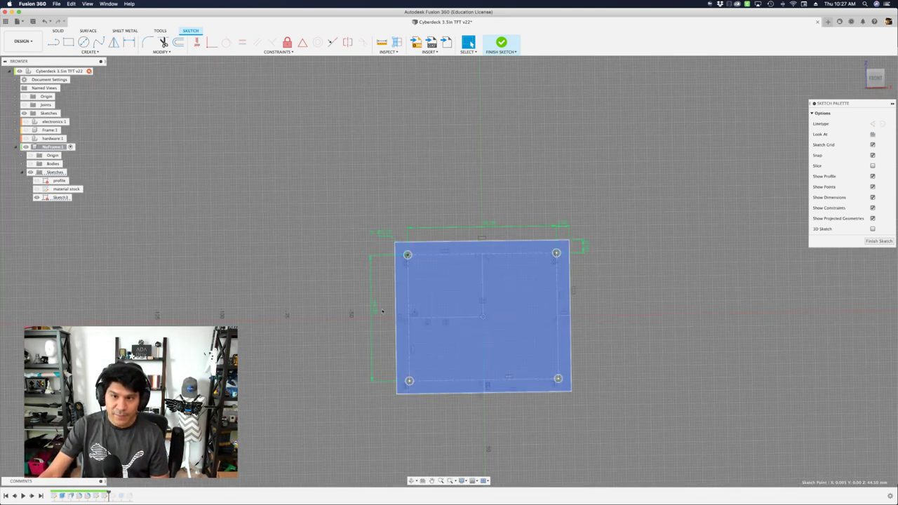
{"action": "scroll", "coordinate": [461, 312], "scroll_direction": "up", "scroll_amount": 1}
{"action": "mouse_move", "coordinate": [273, 252]}
{"action": "middle_mouse_down"}
{"action": "mouse_move", "coordinate": [314, 225]}
{"action": "mouse_move", "coordinate": [338, 235]}
{"action": "mouse_move", "coordinate": [395, 233]}
{"action": "middle_mouse_up"}
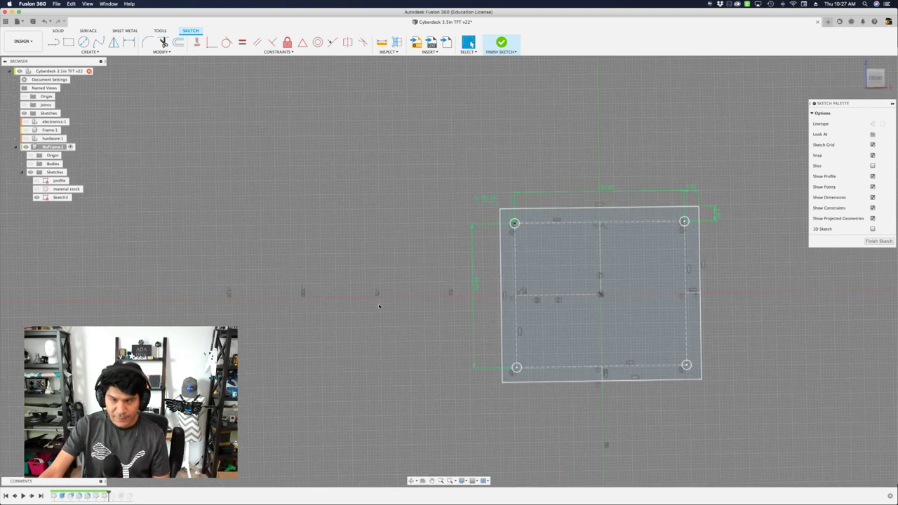
{"action": "key", "text": "r"}
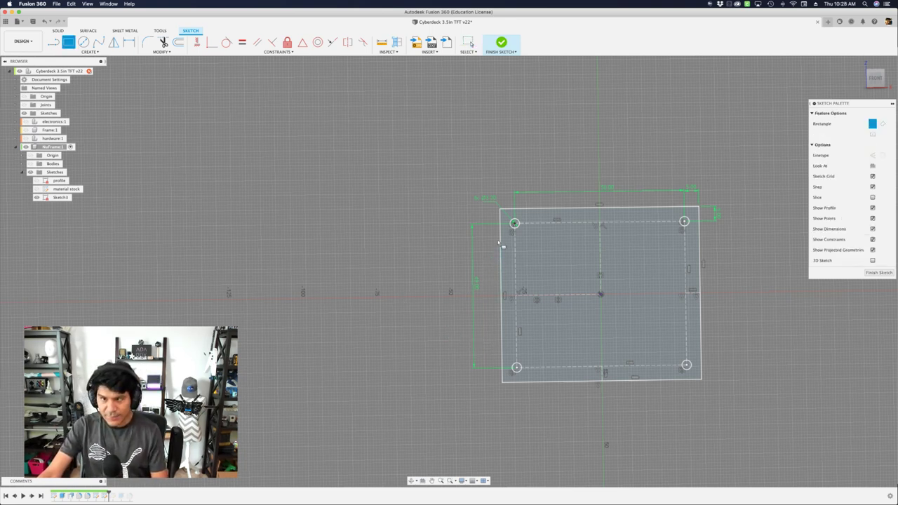
{"action": "key", "text": "l"}
{"action": "scroll", "coordinate": [496, 212], "scroll_direction": "up", "scroll_amount": 2}
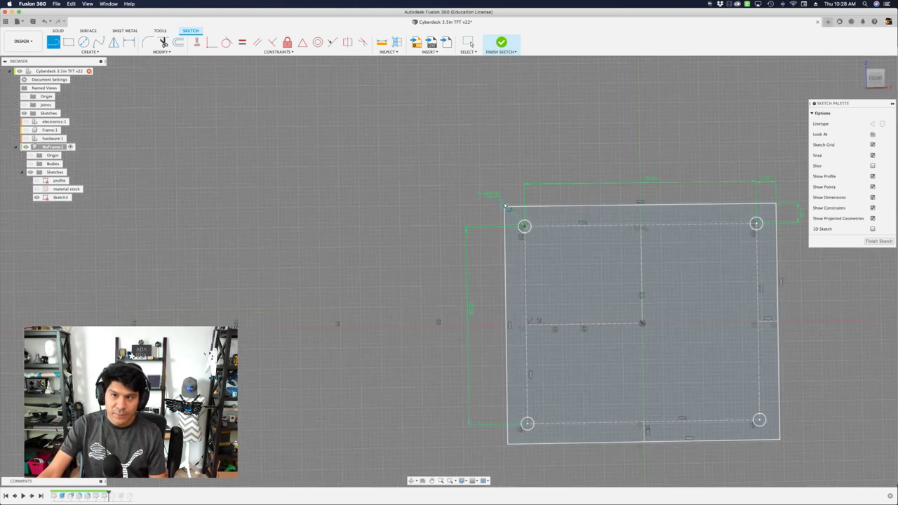
{"action": "left_click", "coordinate": [504, 205]}
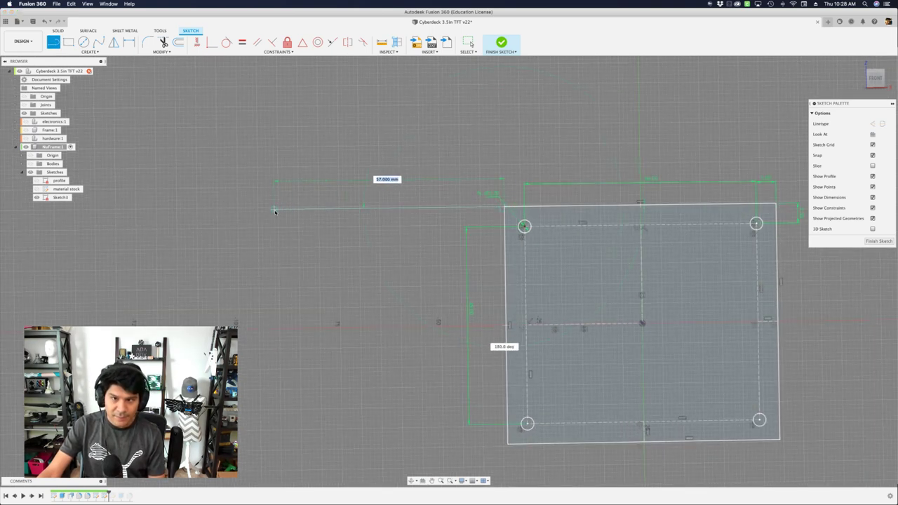
{"action": "left_click", "coordinate": [275, 209]}
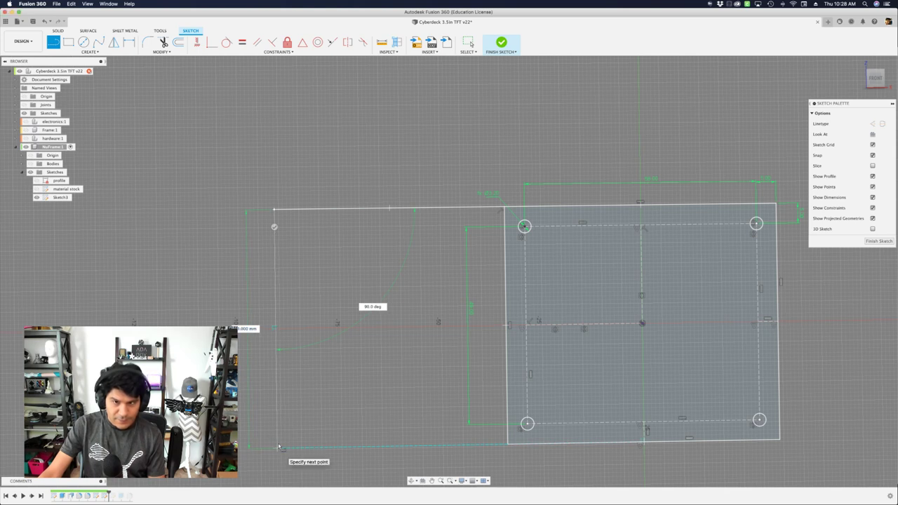
{"action": "left_click", "coordinate": [277, 448]}
{"action": "left_click", "coordinate": [507, 444]}
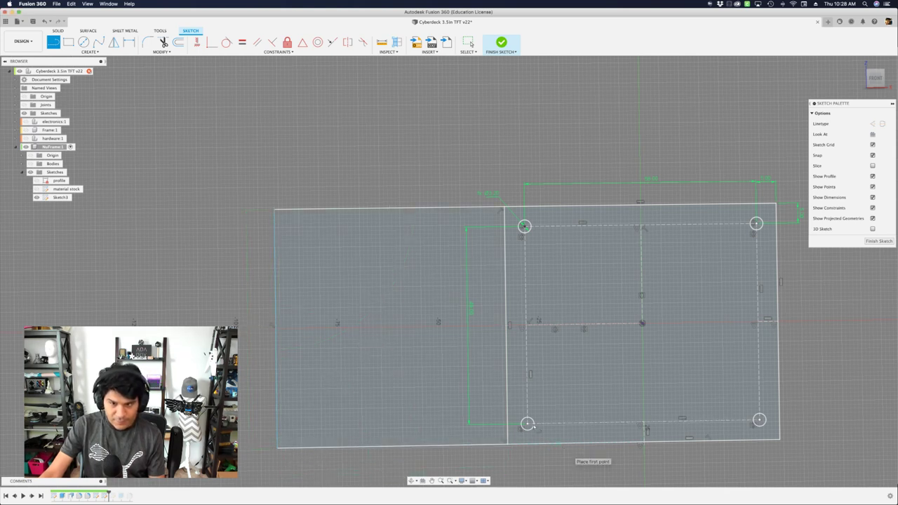
Step: Reposition the extension's outer left edge to widen the area left of the mounting-hole plate
{"action": "scroll", "coordinate": [488, 367], "scroll_direction": "down", "scroll_amount": 3}
{"action": "key", "text": "Escape"}
{"action": "left_click", "coordinate": [444, 320]}
{"action": "scroll", "coordinate": [444, 319], "scroll_direction": "up", "scroll_amount": 4}
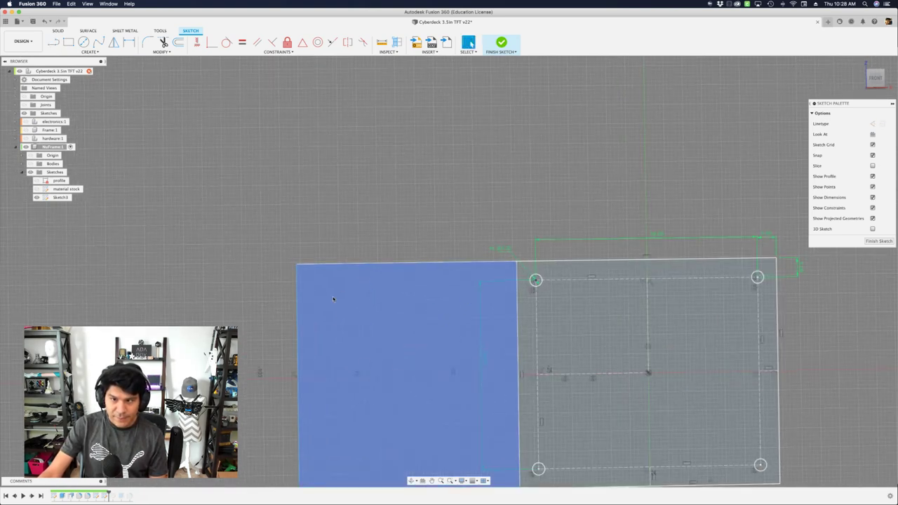
{"action": "mouse_move", "coordinate": [314, 237]}
{"action": "left_mouse_down"}
{"action": "mouse_move", "coordinate": [379, 231]}
{"action": "mouse_move", "coordinate": [346, 236]}
{"action": "mouse_move", "coordinate": [355, 310]}
{"action": "left_mouse_up"}
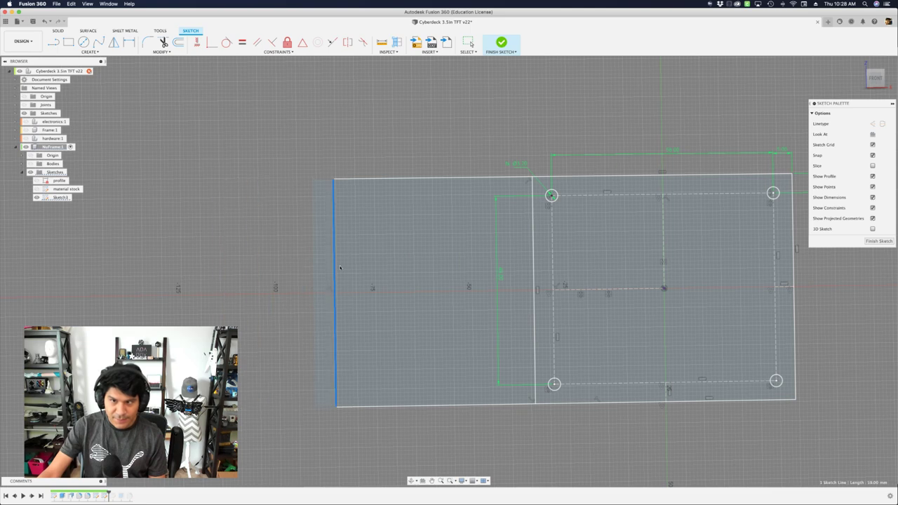
Step: Draw a narrow horizontal rectangle about 60 mm long just inside the extension's upper edge
{"action": "scroll", "coordinate": [372, 154], "scroll_direction": "up", "scroll_amount": 2}
{"action": "middle_click_drag", "start_coordinate": [380, 133], "coordinate": [386, 152]}
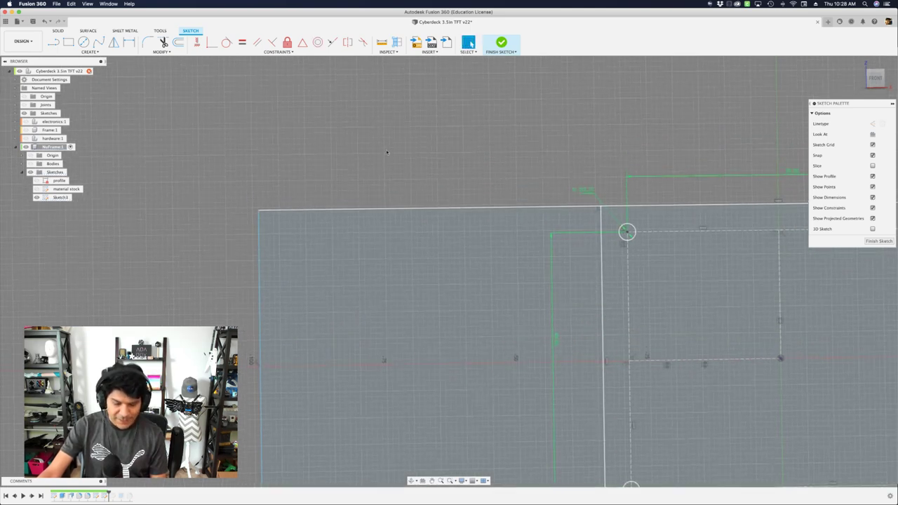
{"action": "key", "text": "r"}
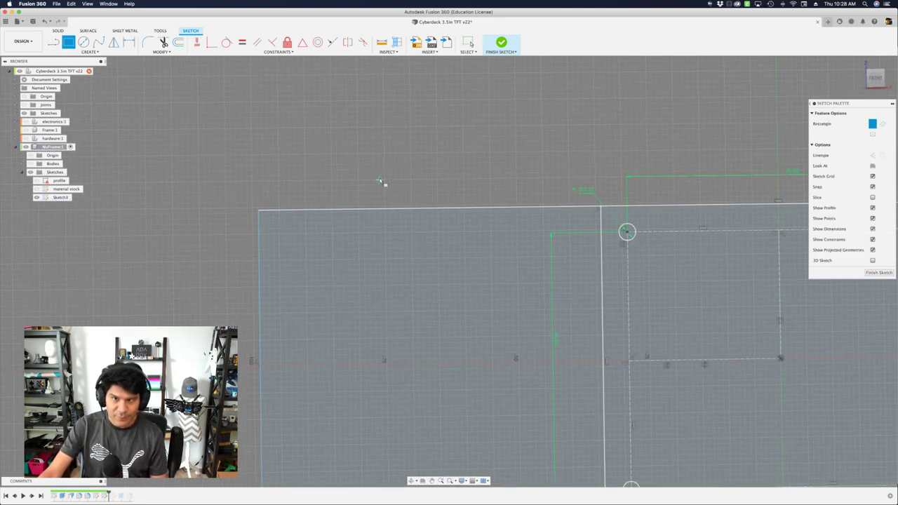
{"action": "left_click", "coordinate": [274, 219]}
{"action": "left_click", "coordinate": [591, 251]}
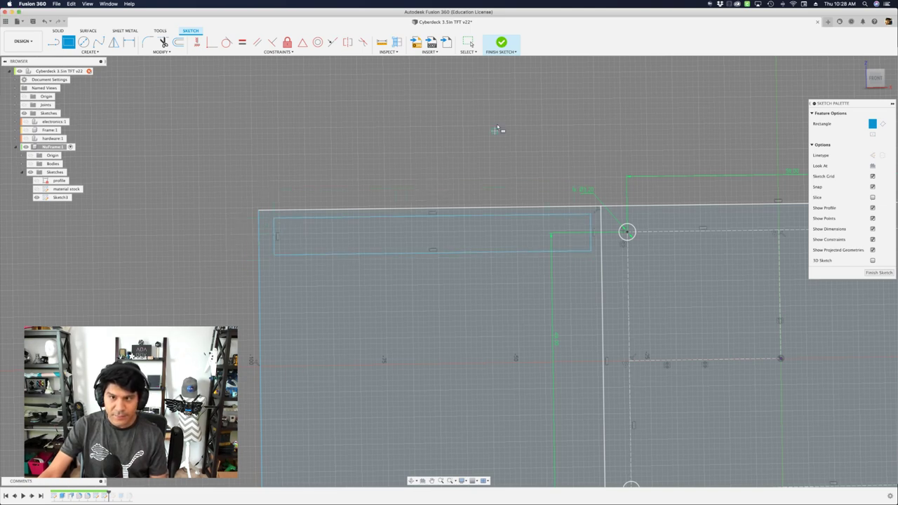
Step: Dimension the height of the narrow slot rectangle with the user parameter mHoles
{"action": "scroll", "coordinate": [497, 130], "scroll_direction": "down", "scroll_amount": 2}
{"action": "scroll", "coordinate": [547, 163], "scroll_direction": "up", "scroll_amount": 2}
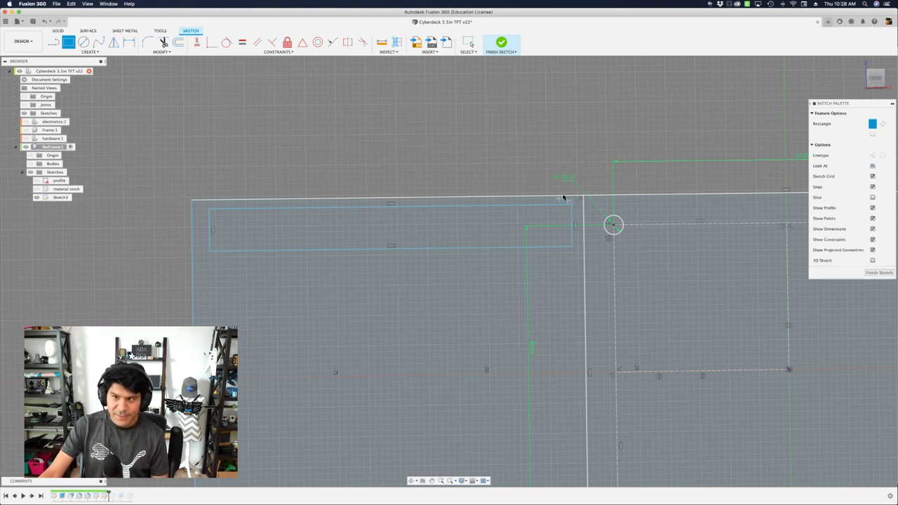
{"action": "key", "text": "d"}
{"action": "left_click", "coordinate": [533, 205]}
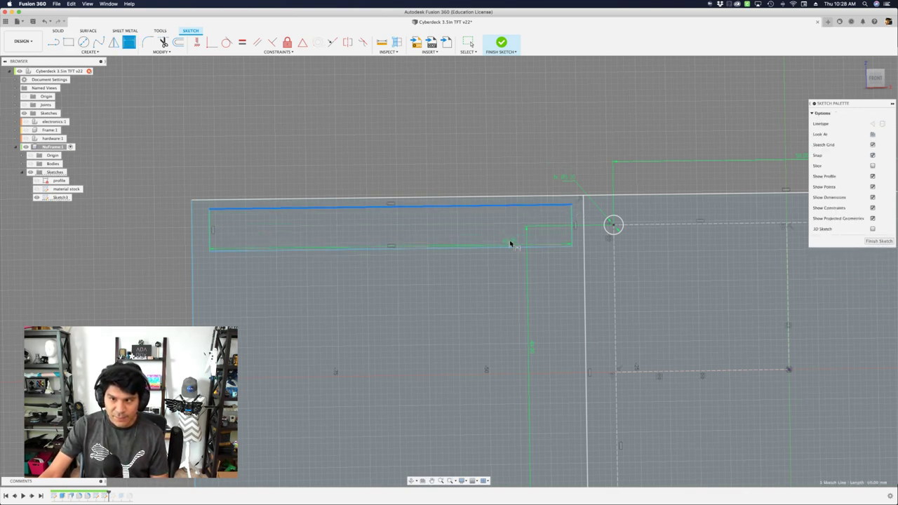
{"action": "left_click", "coordinate": [511, 245]}
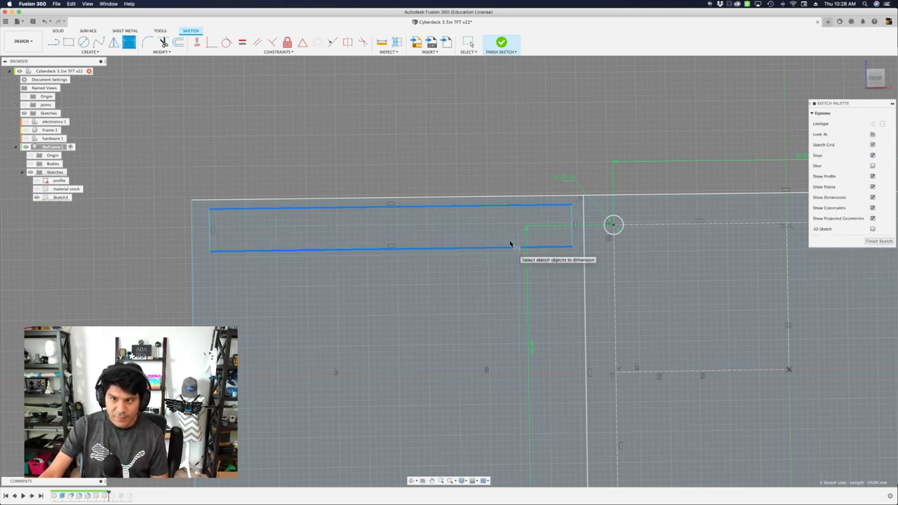
{"action": "left_click", "coordinate": [411, 223]}
{"action": "type", "text": "m"}
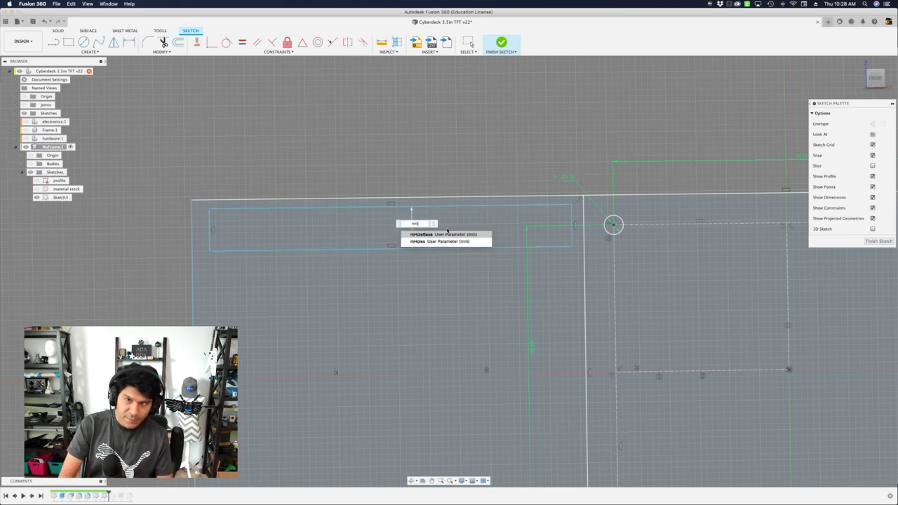
{"action": "type", "text": "holes"}
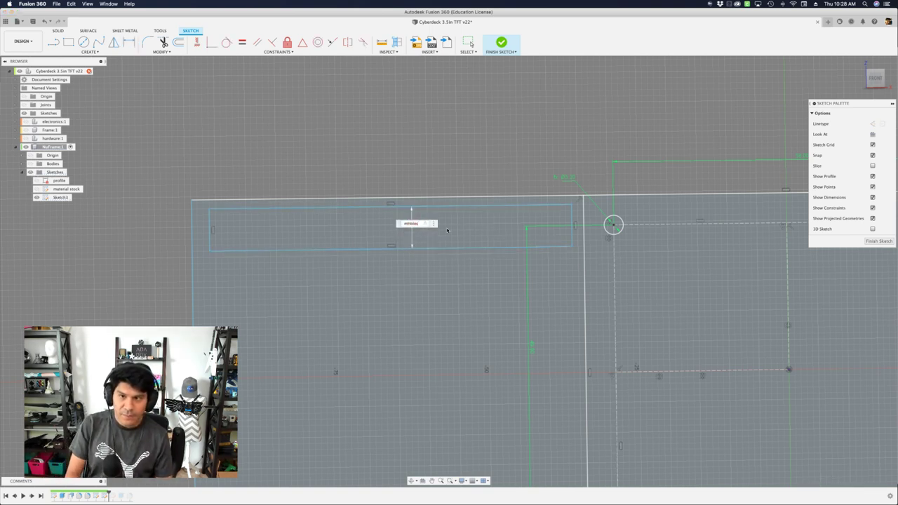
{"action": "key", "text": "Return"}
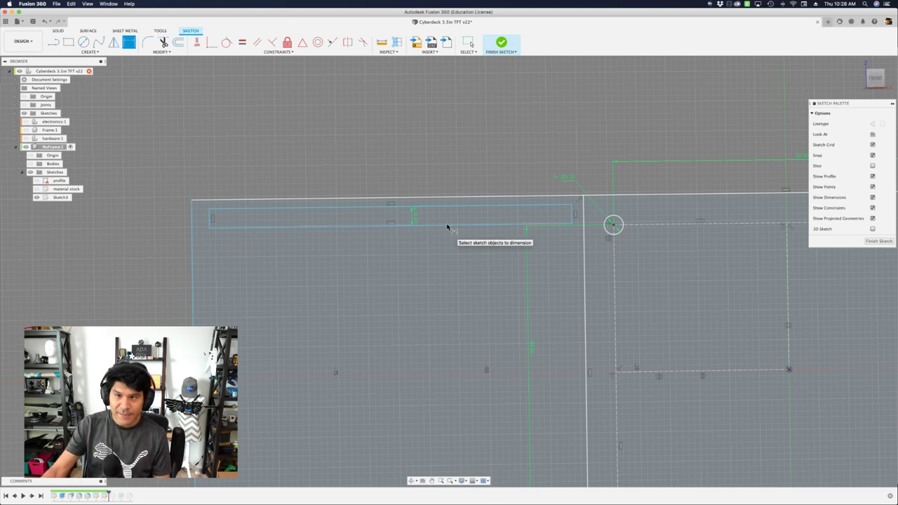
{"action": "scroll", "coordinate": [405, 211], "scroll_direction": "down", "scroll_amount": 1}
{"action": "key", "text": "Escape"}
Step: Move the slot rectangle slightly down and set the distance between its upper edge and the plate's upper edge to 3 mm
{"action": "middle_click_drag", "start_coordinate": [280, 183], "coordinate": [420, 201]}
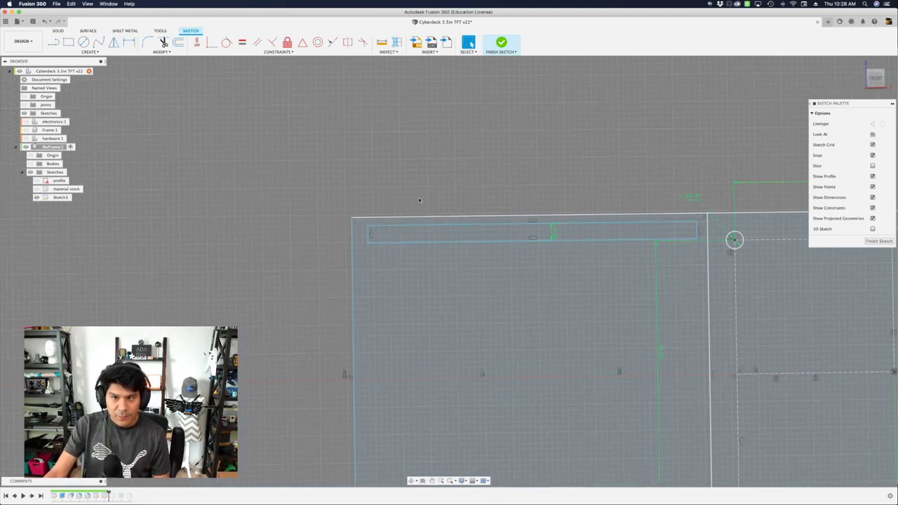
{"action": "scroll", "coordinate": [419, 201], "scroll_direction": "up", "scroll_amount": 3}
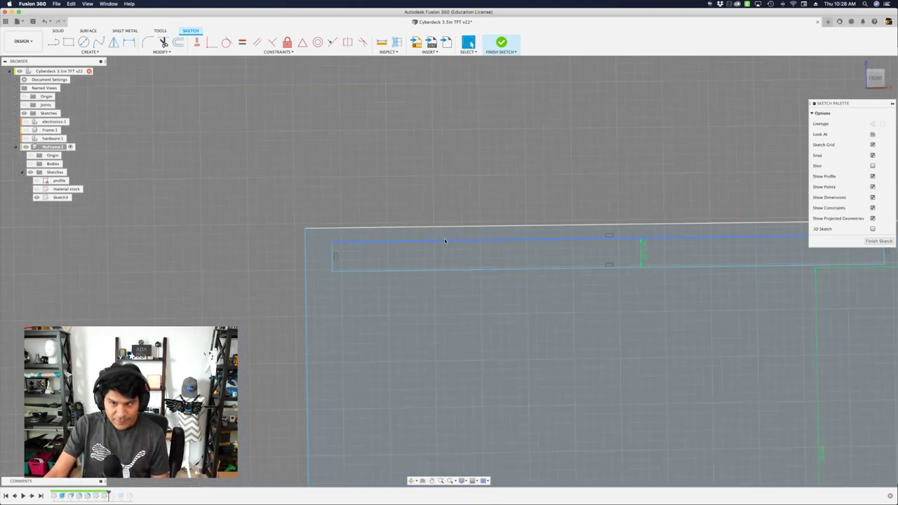
{"action": "left_click_drag", "start_coordinate": [445, 243], "coordinate": [446, 256]}
{"action": "left_click", "coordinate": [447, 228], "text": "shift"}
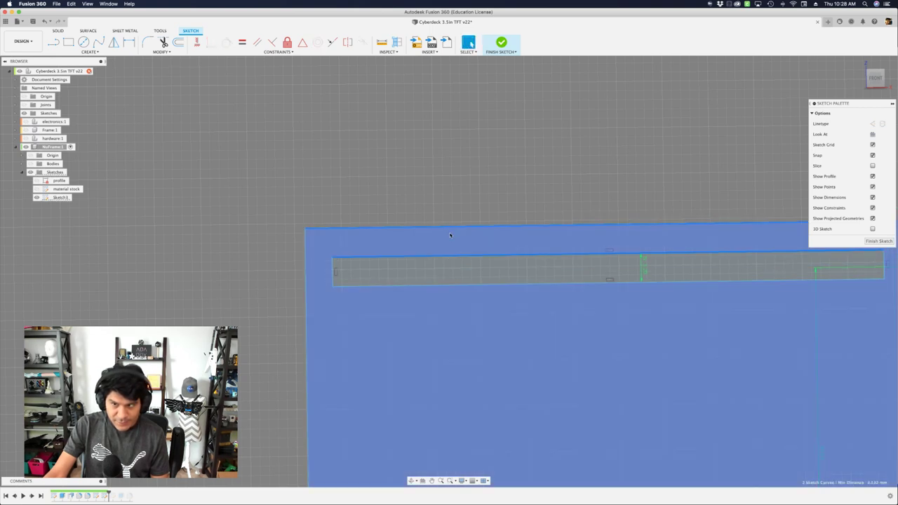
{"action": "key", "text": "d"}
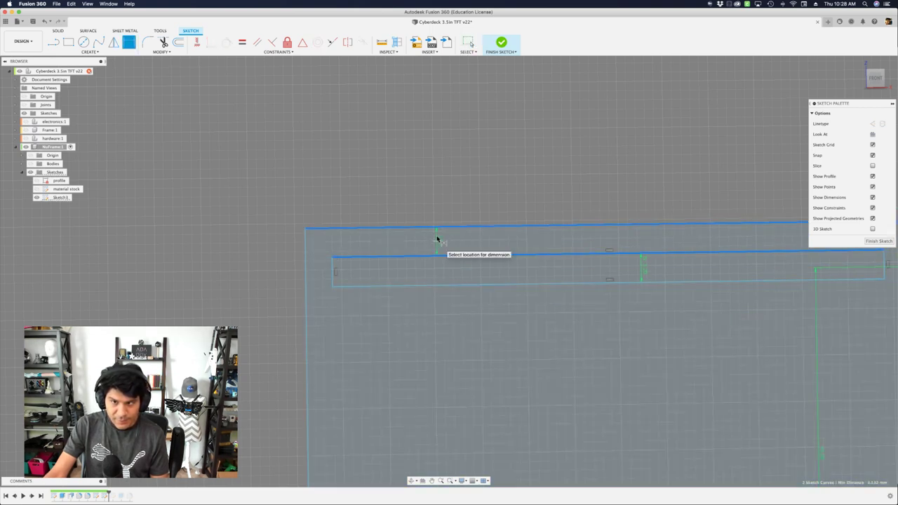
{"action": "left_click", "coordinate": [269, 251]}
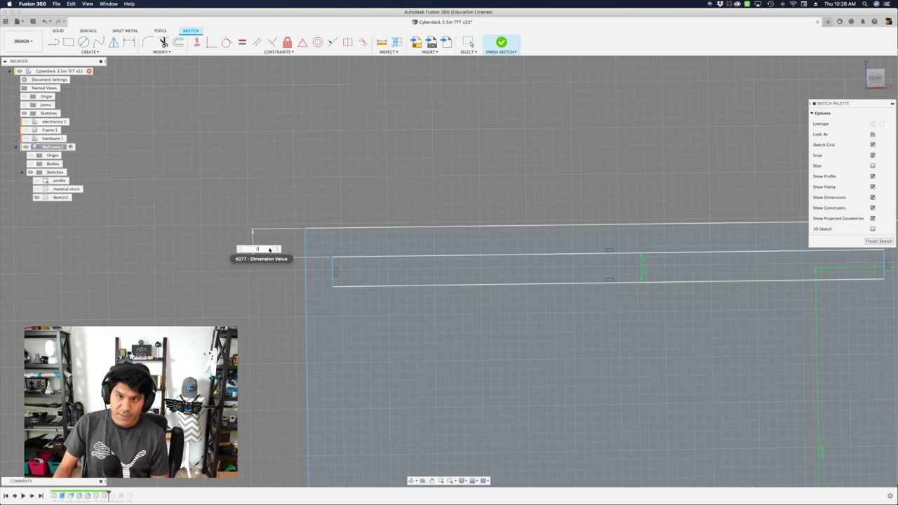
{"action": "type", "text": "4"}
{"action": "key", "text": "Return"}
Step: Set the distance between the slot's left end and the extension's outer left edge to 3 mm
{"action": "scroll", "coordinate": [280, 245], "scroll_direction": "up", "scroll_amount": 2}
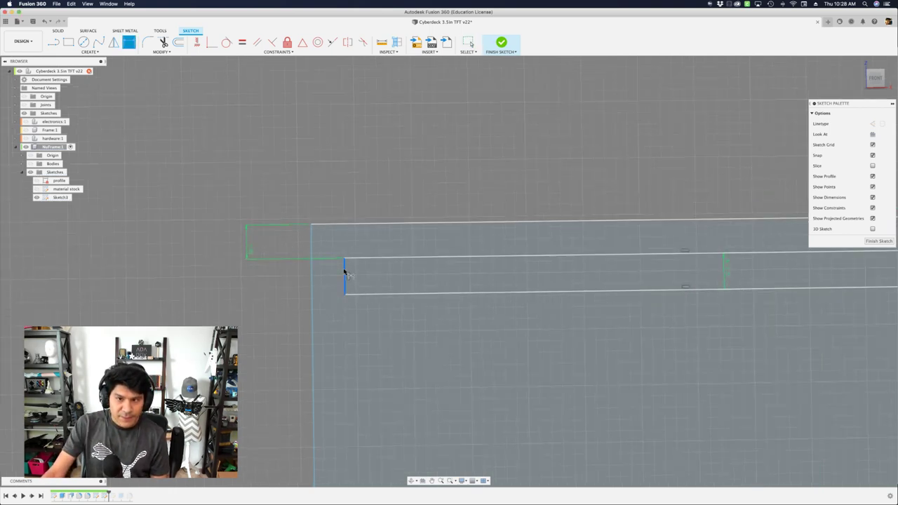
{"action": "left_click", "coordinate": [313, 270]}
{"action": "left_click", "coordinate": [325, 180]}
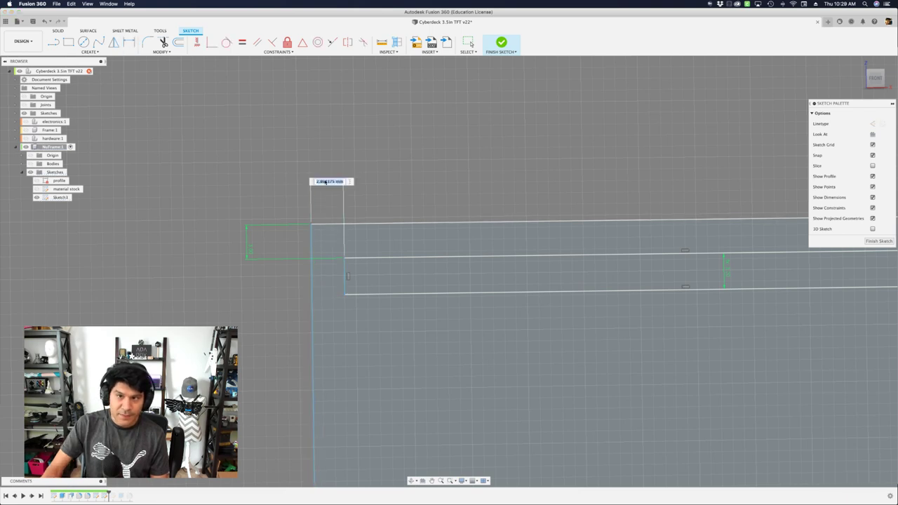
{"action": "key", "text": "Return"}
Step: Set the distance between the slot's right end and the dividing line beside the mounting-hole plate to 3 mm
{"action": "scroll", "coordinate": [284, 214], "scroll_direction": "down", "scroll_amount": 5}
{"action": "scroll", "coordinate": [682, 234], "scroll_direction": "up", "scroll_amount": 5}
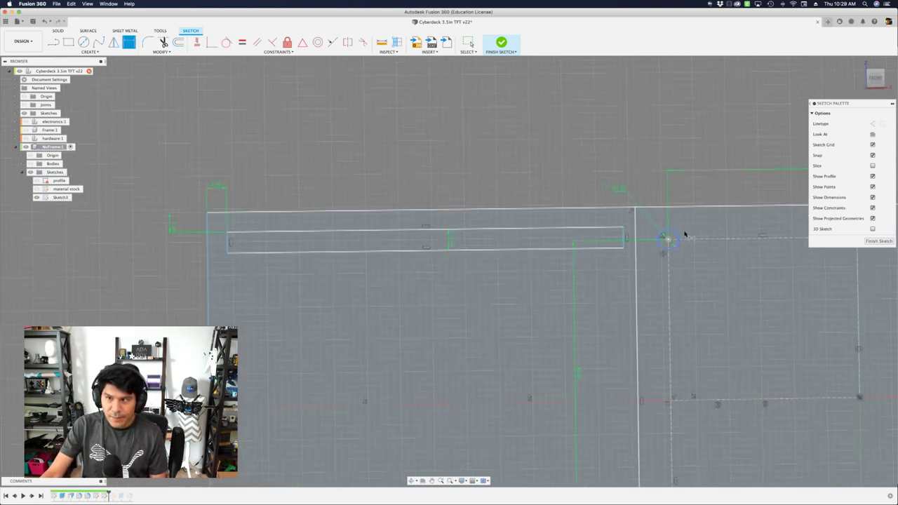
{"action": "left_click", "coordinate": [645, 239]}
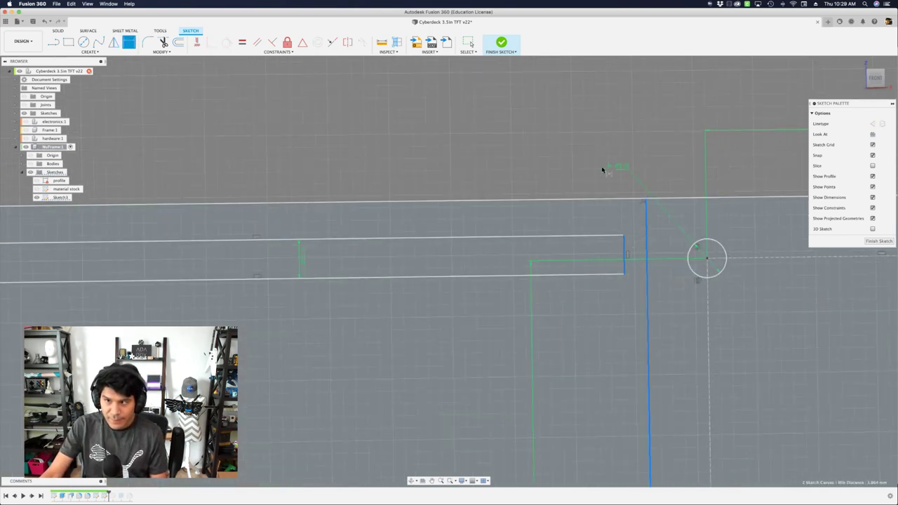
{"action": "left_click", "coordinate": [601, 170]}
{"action": "key", "text": "Return"}
{"action": "scroll", "coordinate": [602, 169], "scroll_direction": "down", "scroll_amount": 5}
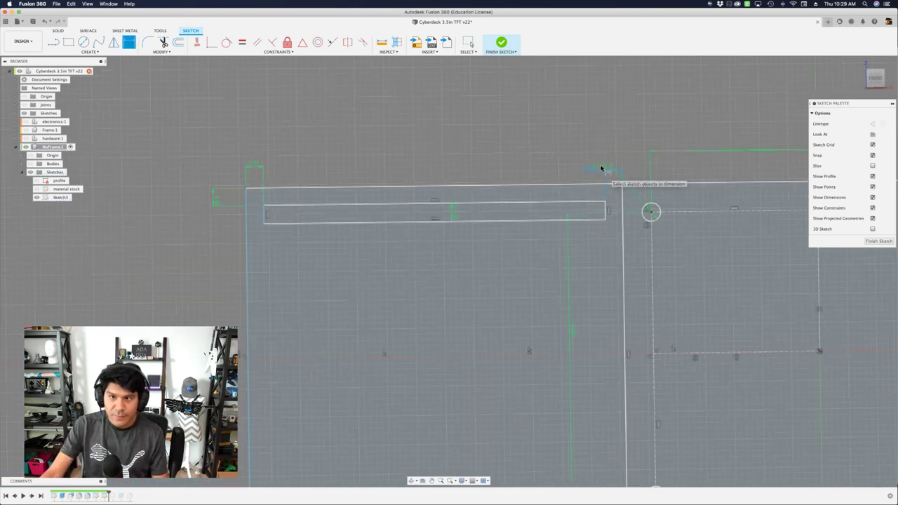
{"action": "key", "text": "Escape"}
Step: Stretch the extension outward by its left edge to about 85 mm wide, checking the slot's gaps at both ends
{"action": "scroll", "coordinate": [465, 153], "scroll_direction": "down", "scroll_amount": 1}
{"action": "scroll", "coordinate": [466, 154], "scroll_direction": "down", "scroll_amount": 2}
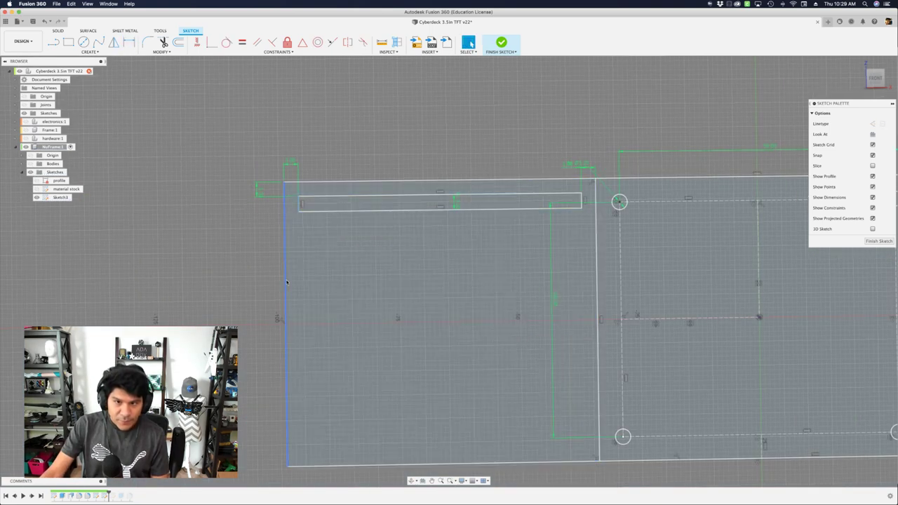
{"action": "mouse_move", "coordinate": [287, 282]}
{"action": "left_mouse_down"}
{"action": "mouse_move", "coordinate": [394, 278]}
{"action": "mouse_move", "coordinate": [100, 287]}
{"action": "mouse_move", "coordinate": [197, 291]}
{"action": "mouse_move", "coordinate": [180, 284]}
{"action": "left_mouse_up"}
{"action": "scroll", "coordinate": [191, 211], "scroll_direction": "up", "scroll_amount": 3}
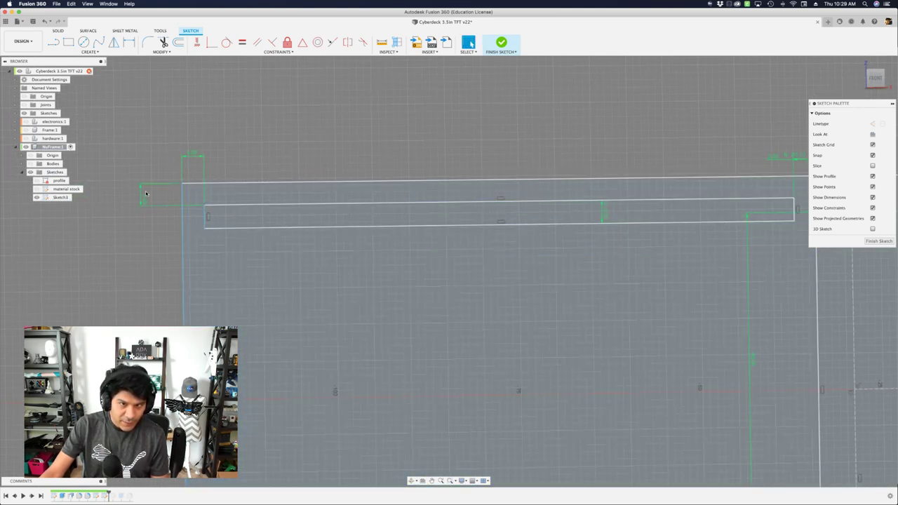
{"action": "left_click", "coordinate": [196, 159]}
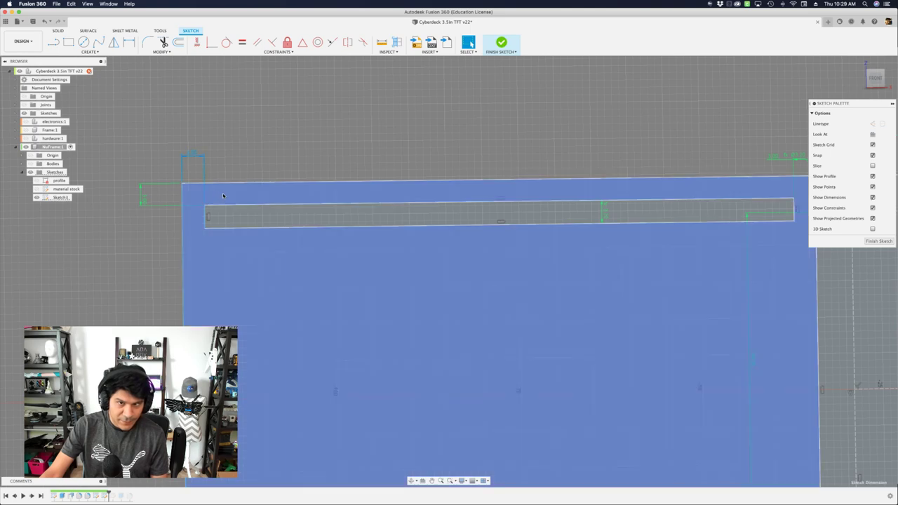
{"action": "scroll", "coordinate": [241, 160], "scroll_direction": "down", "scroll_amount": 4}
{"action": "scroll", "coordinate": [656, 178], "scroll_direction": "up", "scroll_amount": 5}
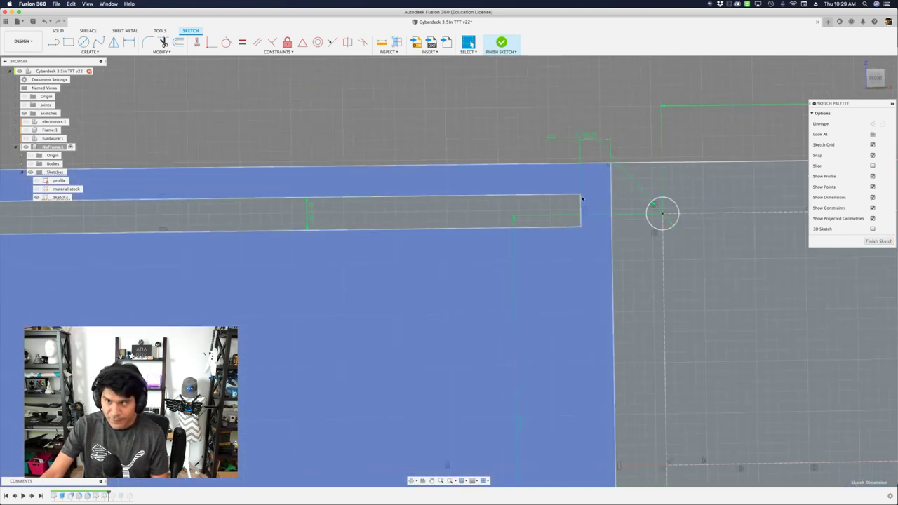
{"action": "scroll", "coordinate": [562, 159], "scroll_direction": "down", "scroll_amount": 5}
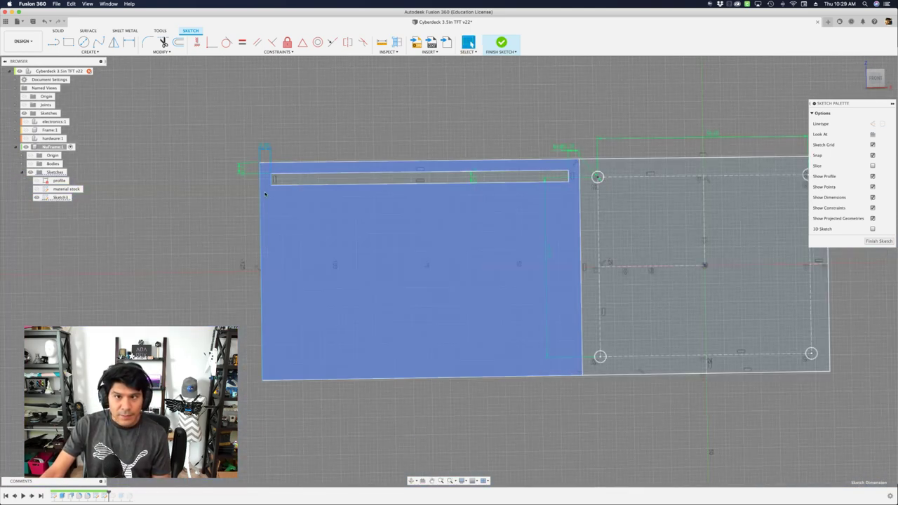
{"action": "mouse_move", "coordinate": [261, 213]}
{"action": "left_mouse_down"}
{"action": "mouse_move", "coordinate": [367, 223]}
{"action": "mouse_move", "coordinate": [265, 221]}
{"action": "left_mouse_up"}
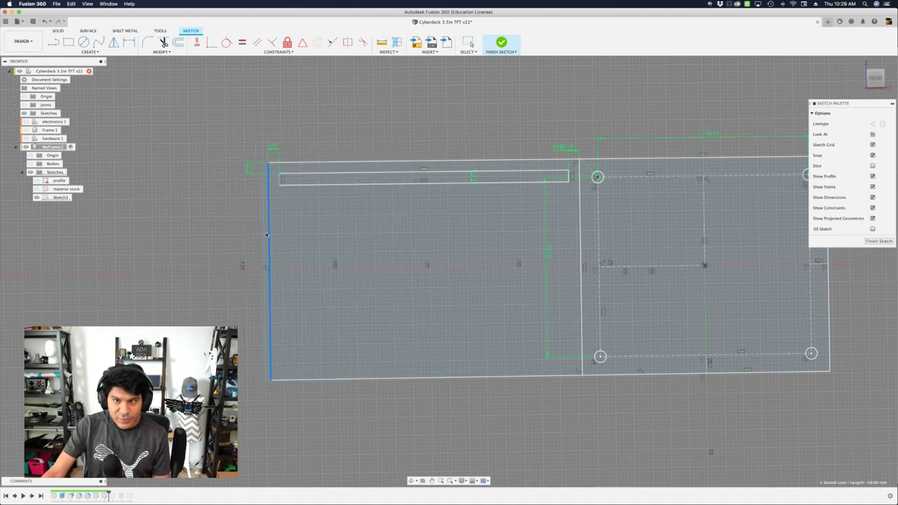
{"action": "scroll", "coordinate": [402, 143], "scroll_direction": "up", "scroll_amount": 1}
{"action": "middle_click_drag", "start_coordinate": [395, 132], "coordinate": [403, 167]}
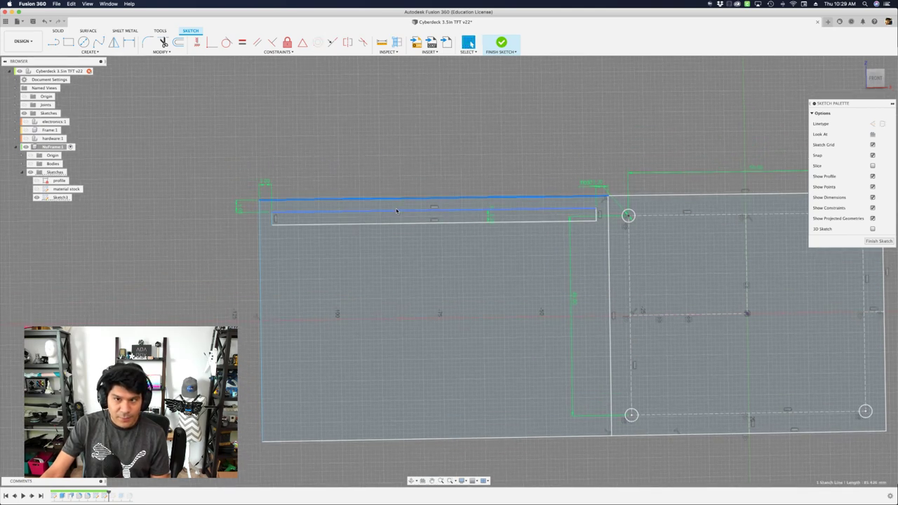
Step: Dimension the slot's length along its upper edge and drive it with the slotLength parameter
{"action": "left_click", "coordinate": [276, 211]}
{"action": "scroll", "coordinate": [277, 210], "scroll_direction": "up", "scroll_amount": 4}
{"action": "scroll", "coordinate": [667, 214], "scroll_direction": "down", "scroll_amount": 2}
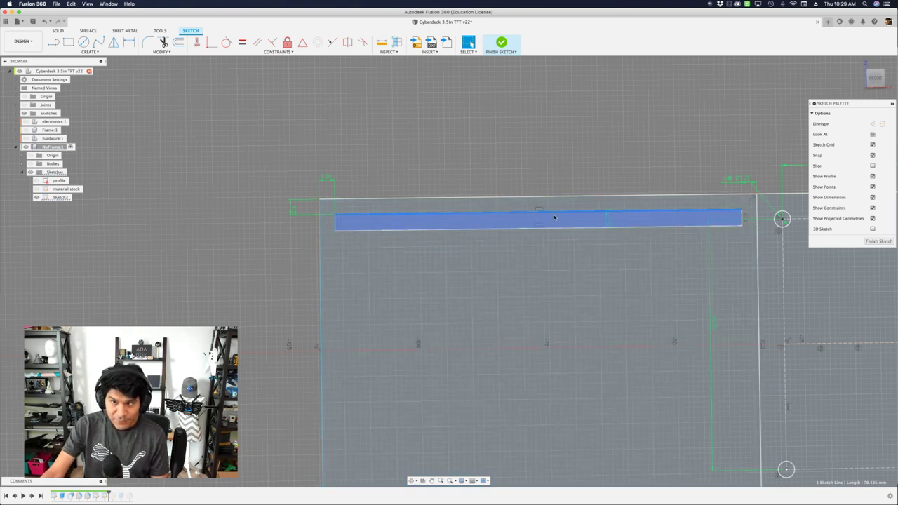
{"action": "key", "text": "d"}
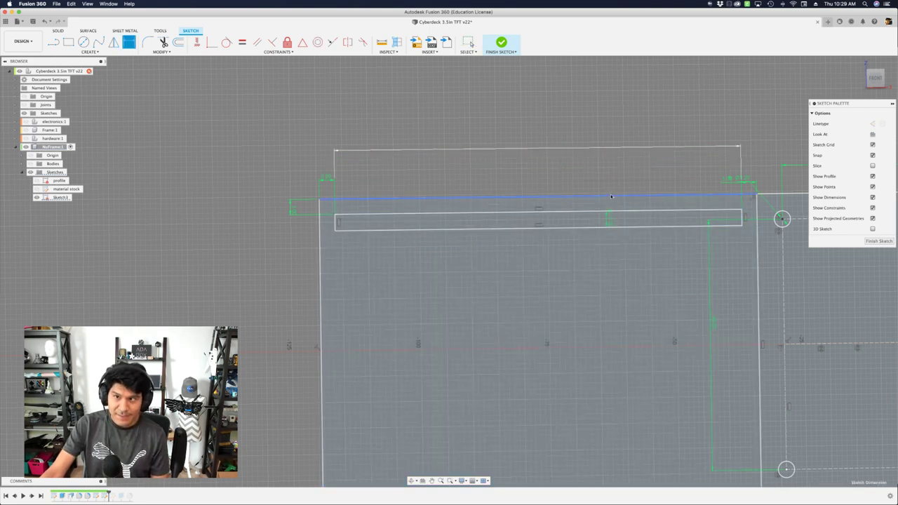
{"action": "left_click", "coordinate": [611, 195]}
{"action": "type", "text": "slo"}
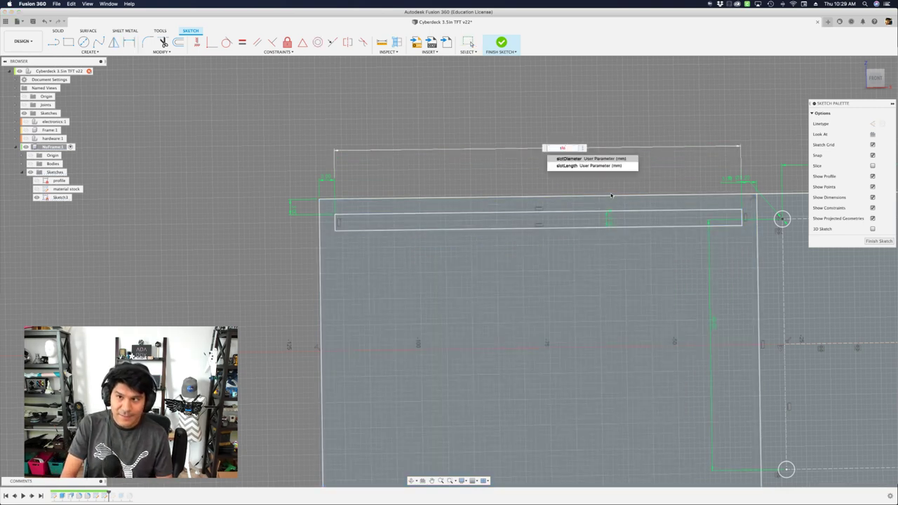
{"action": "key", "text": "Down"}
{"action": "key", "text": "Return"}
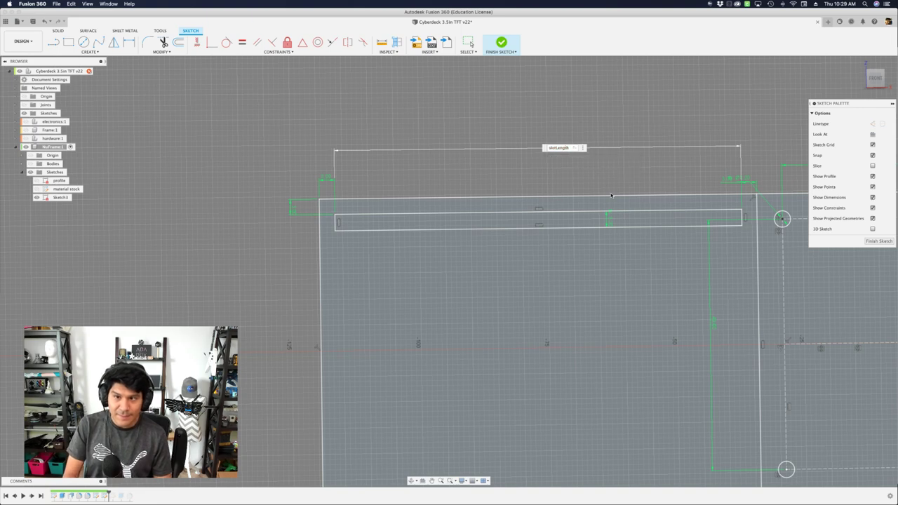
{"action": "key", "text": "Return"}
{"action": "scroll", "coordinate": [541, 176], "scroll_direction": "down", "scroll_amount": 5}
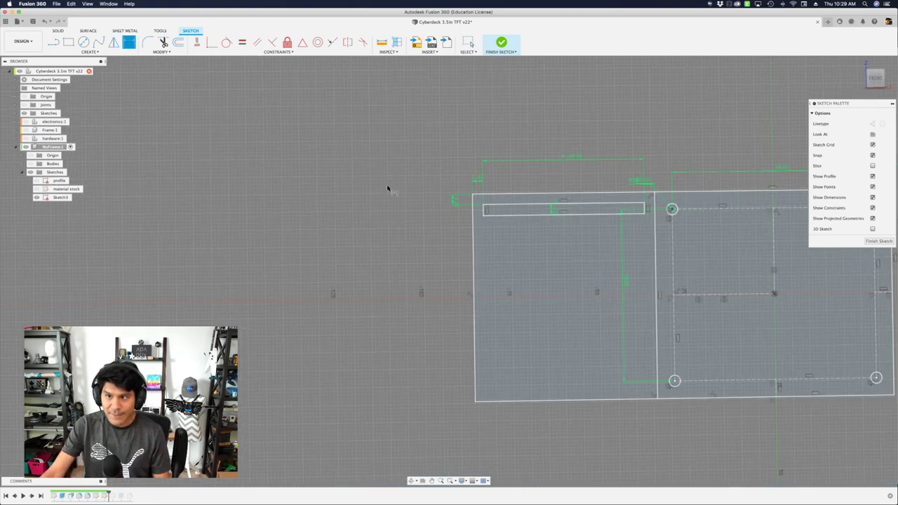
{"action": "scroll", "coordinate": [569, 163], "scroll_direction": "up", "scroll_amount": 5}
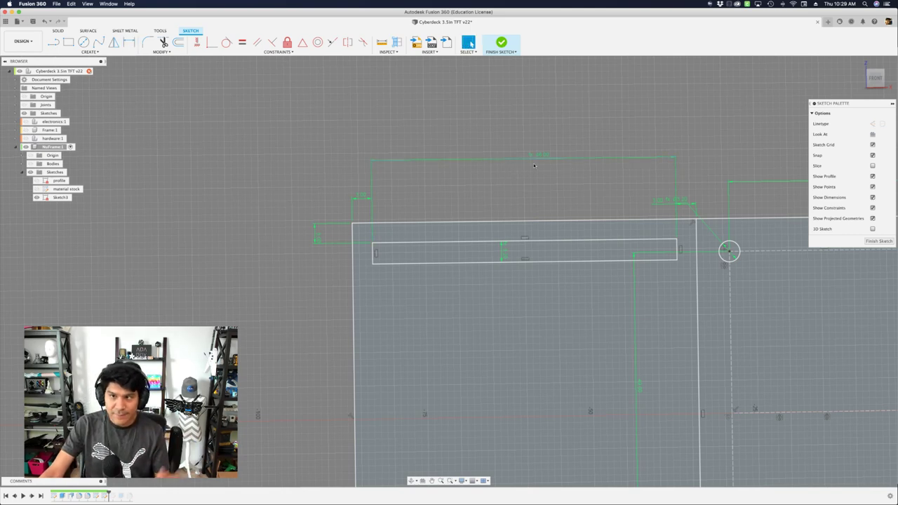
Step: Test the slotLength user parameter at 60 mm and leave it set to 80 mm
{"action": "scroll", "coordinate": [529, 184], "scroll_direction": "down", "scroll_amount": 5}
{"action": "key", "text": "shift+p"}
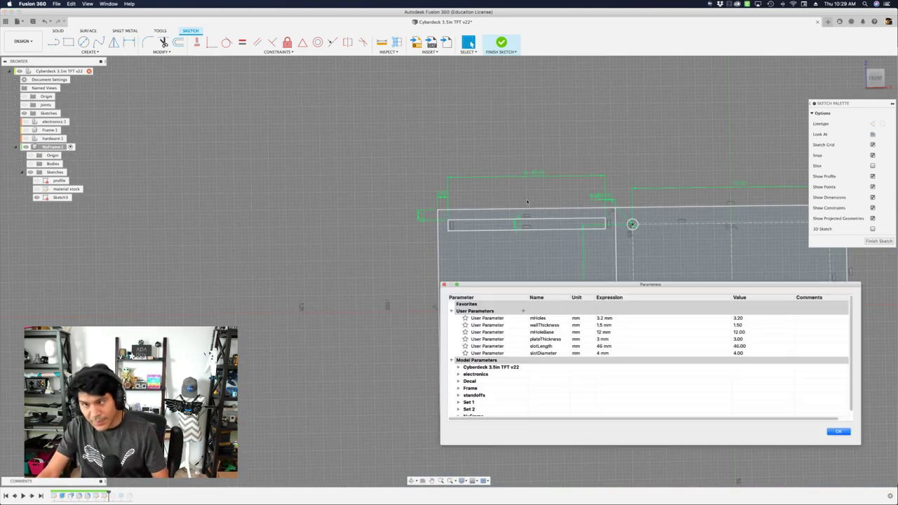
{"action": "double_click", "coordinate": [619, 347]}
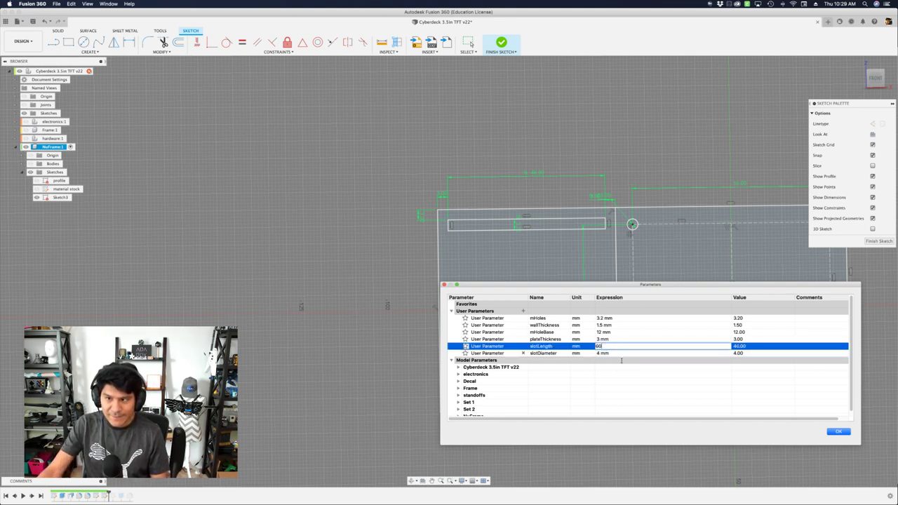
{"action": "key", "text": "Return"}
{"action": "double_click", "coordinate": [614, 347]}
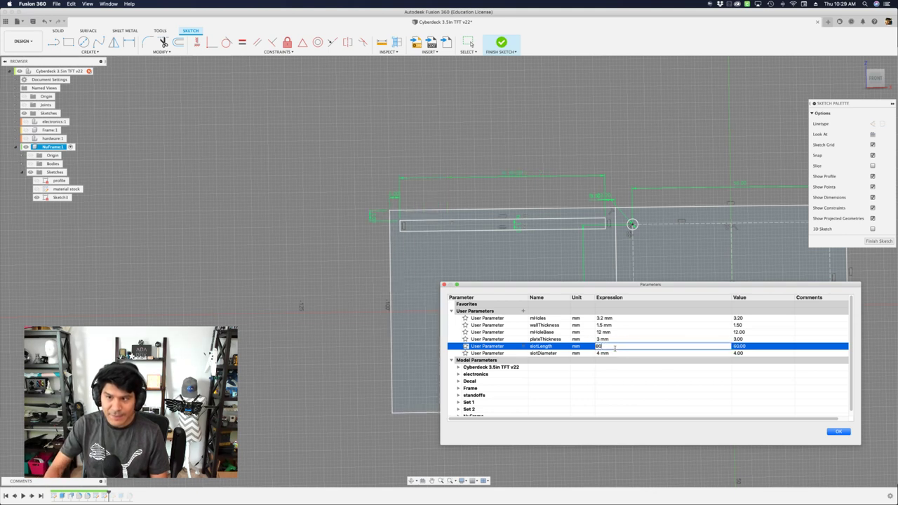
{"action": "key", "text": "Return"}
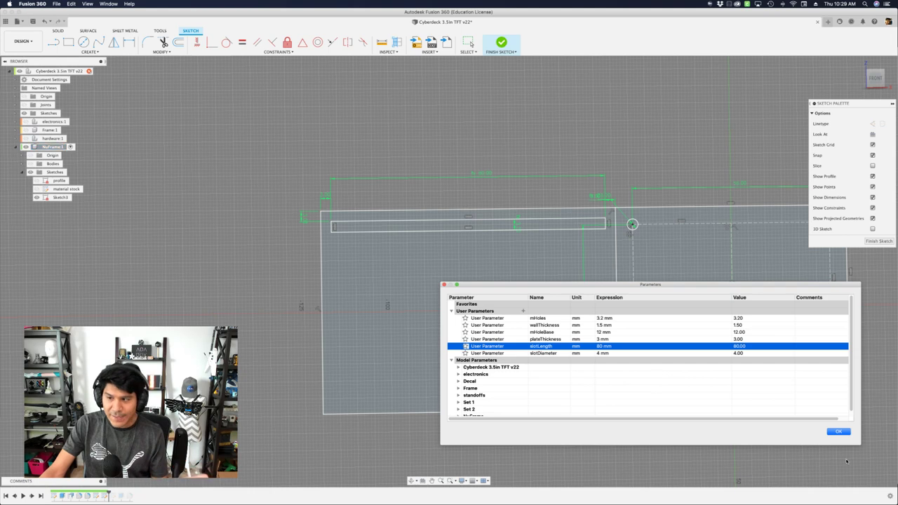
{"action": "left_click", "coordinate": [840, 432]}
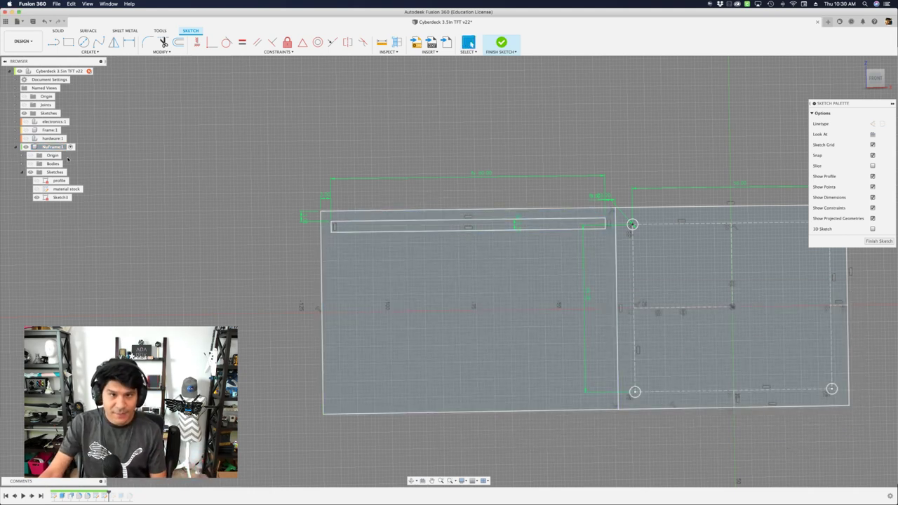
Step: Compare the sketch with the component's existing plate body by briefly showing the bodies and hiding them again
{"action": "left_click", "coordinate": [31, 163]}
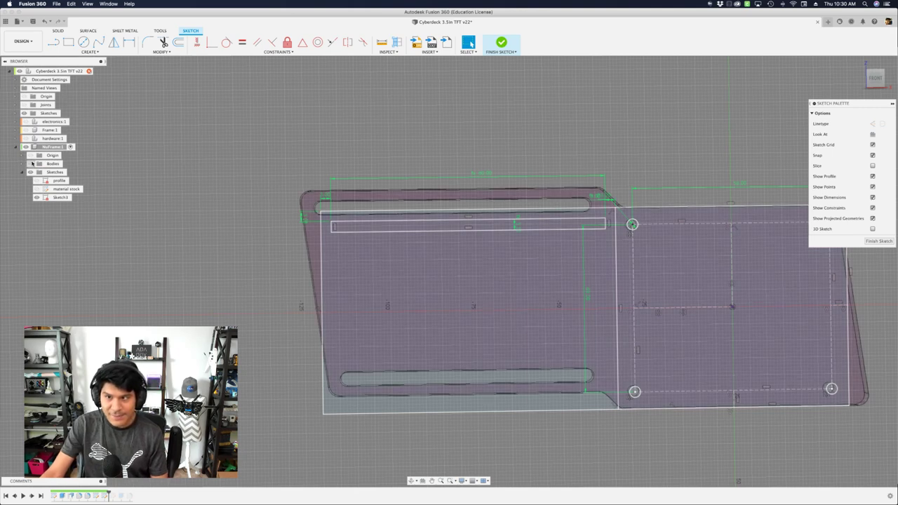
{"action": "left_click", "coordinate": [31, 163]}
{"action": "scroll", "coordinate": [281, 194], "scroll_direction": "down", "scroll_amount": 2}
{"action": "scroll", "coordinate": [444, 183], "scroll_direction": "up", "scroll_amount": 3}
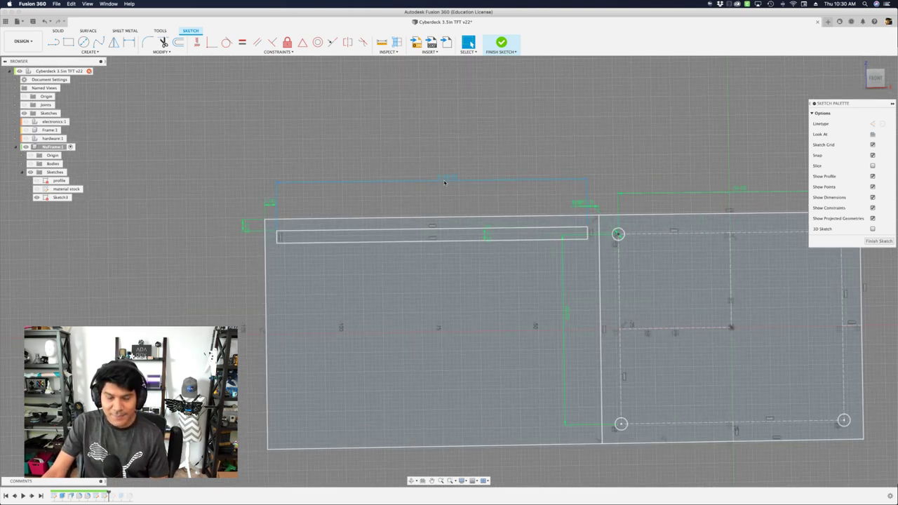
Step: Add a user parameter named nuLength in mm with the expression 50 mm
{"action": "key", "text": "shift+p"}
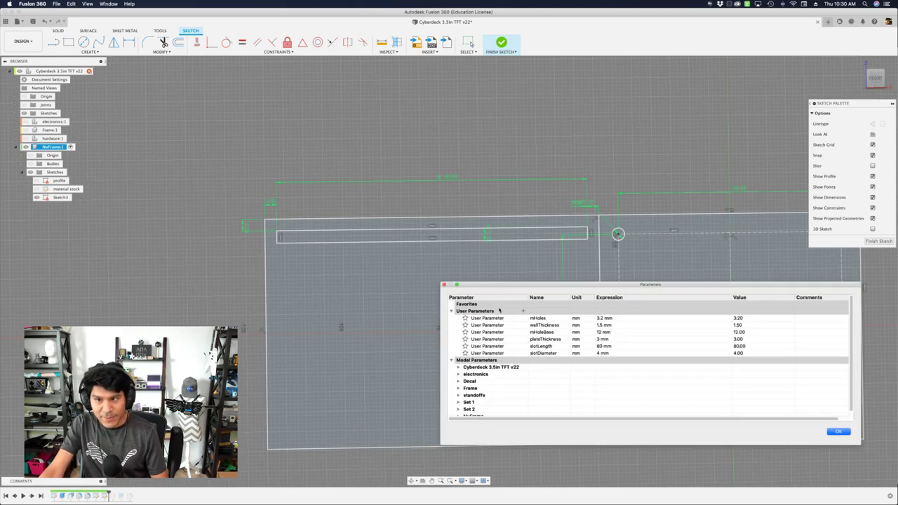
{"action": "left_click", "coordinate": [522, 311]}
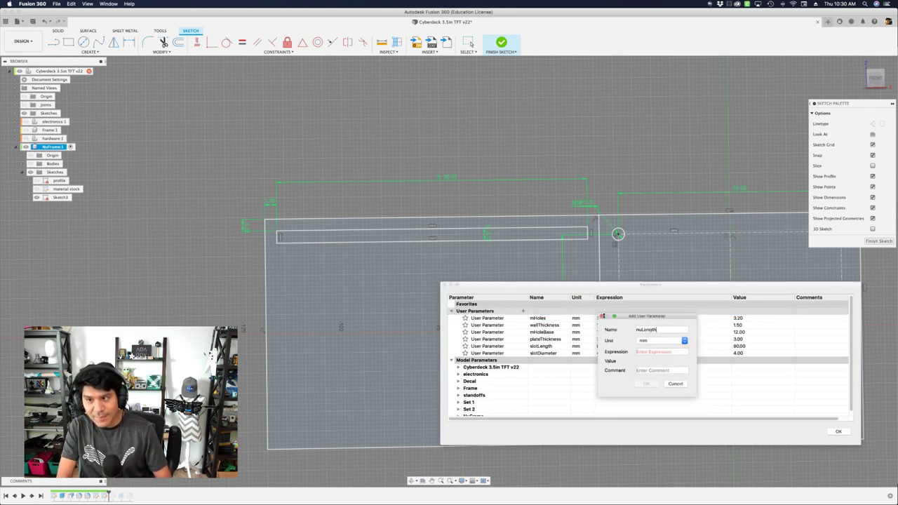
{"action": "key", "text": "Return"}
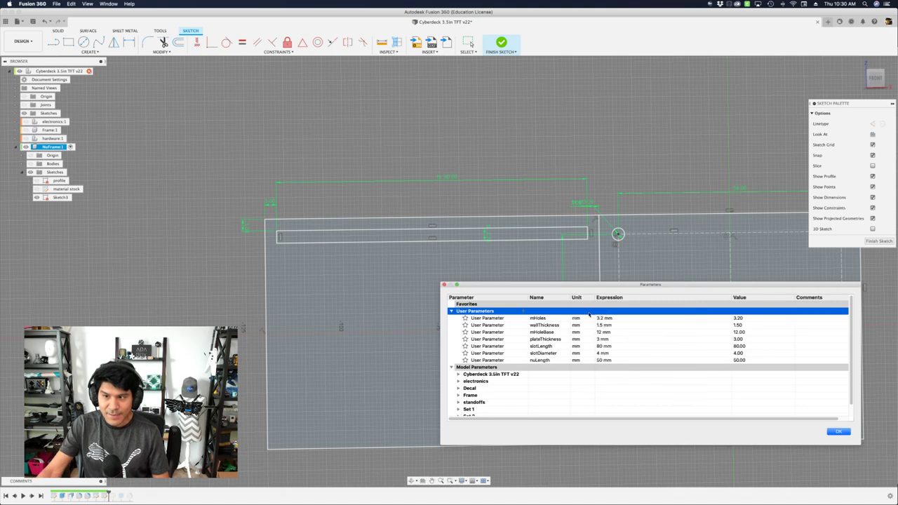
{"action": "left_click", "coordinate": [839, 432]}
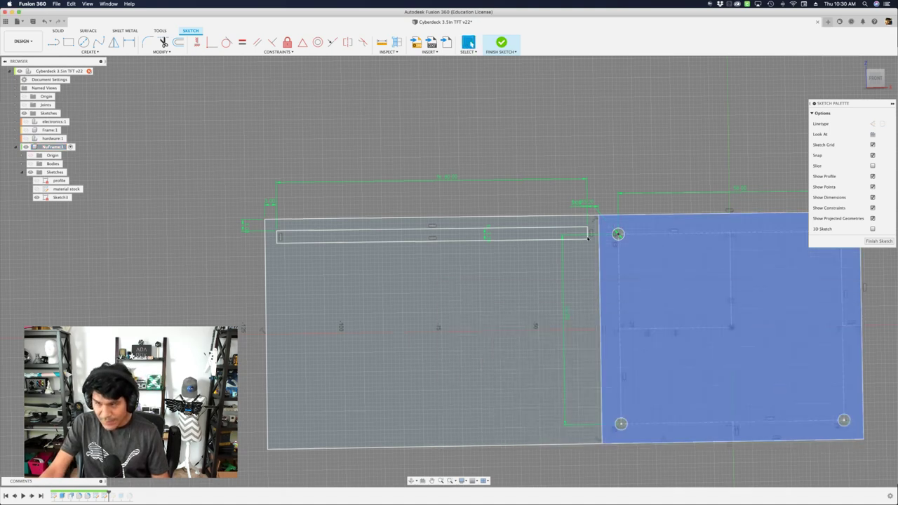
Step: Change the slot's length dimension to the nuLength parameter and check the dimensions around the slot's inner end
{"action": "scroll", "coordinate": [441, 179], "scroll_direction": "down", "scroll_amount": 2}
{"action": "double_click", "coordinate": [442, 179]}
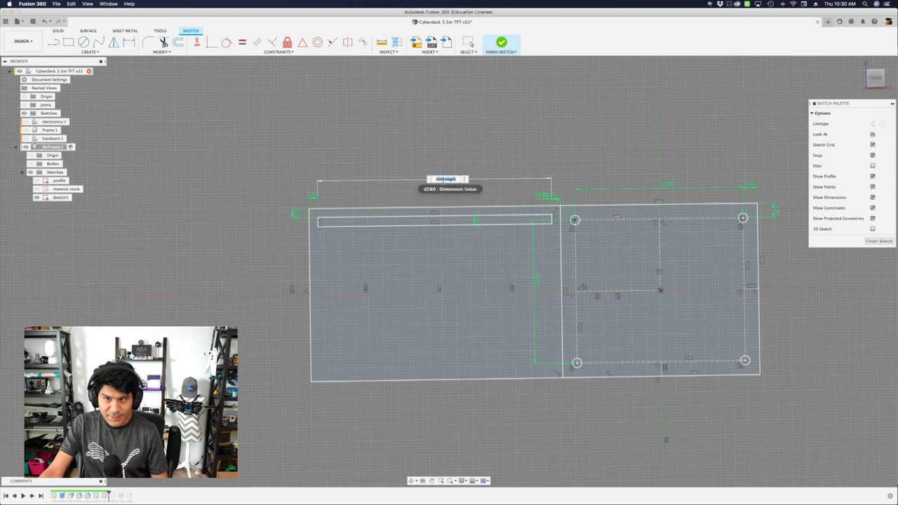
{"action": "type", "text": "nuLength"}
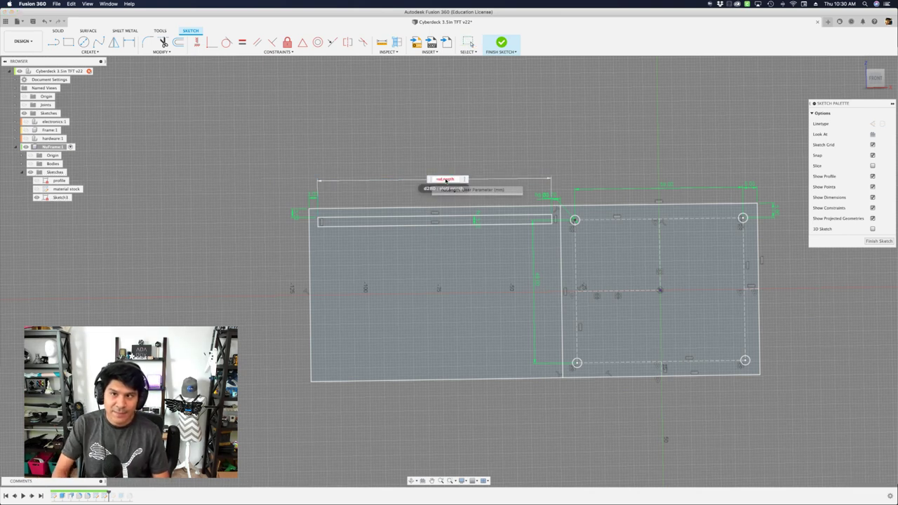
{"action": "key", "text": "Return"}
{"action": "scroll", "coordinate": [569, 200], "scroll_direction": "up", "scroll_amount": 5}
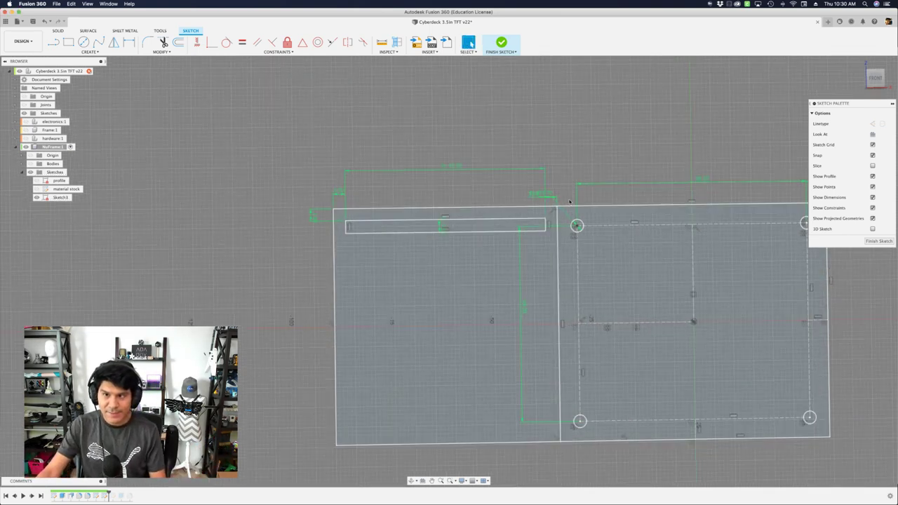
{"action": "scroll", "coordinate": [527, 210], "scroll_direction": "down", "scroll_amount": 5}
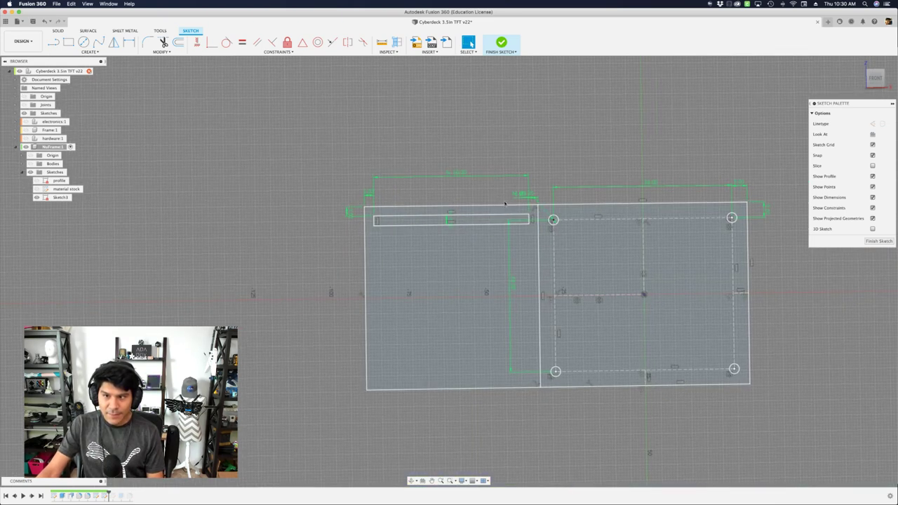
{"action": "scroll", "coordinate": [526, 191], "scroll_direction": "up", "scroll_amount": 2}
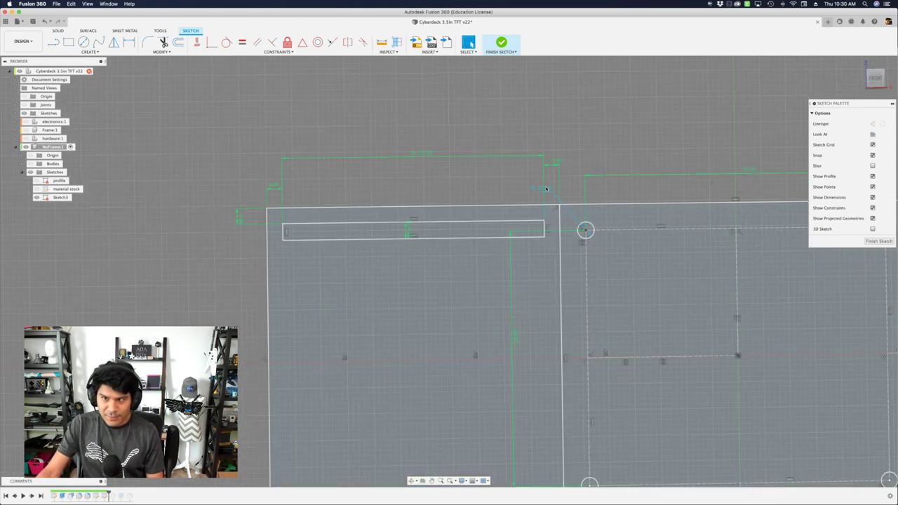
{"action": "scroll", "coordinate": [577, 153], "scroll_direction": "down", "scroll_amount": 4}
{"action": "scroll", "coordinate": [667, 288], "scroll_direction": "up", "scroll_amount": 3}
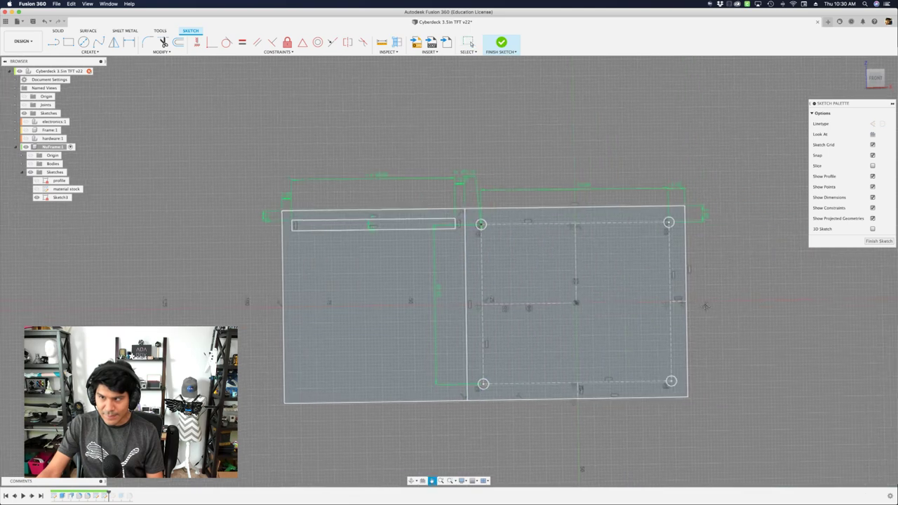
Step: Finish the sketch and extrude the mounting-hole plate and extension profiles by plateThickness as a new body, leaving the slot and holes open
{"action": "left_click", "coordinate": [501, 42]}
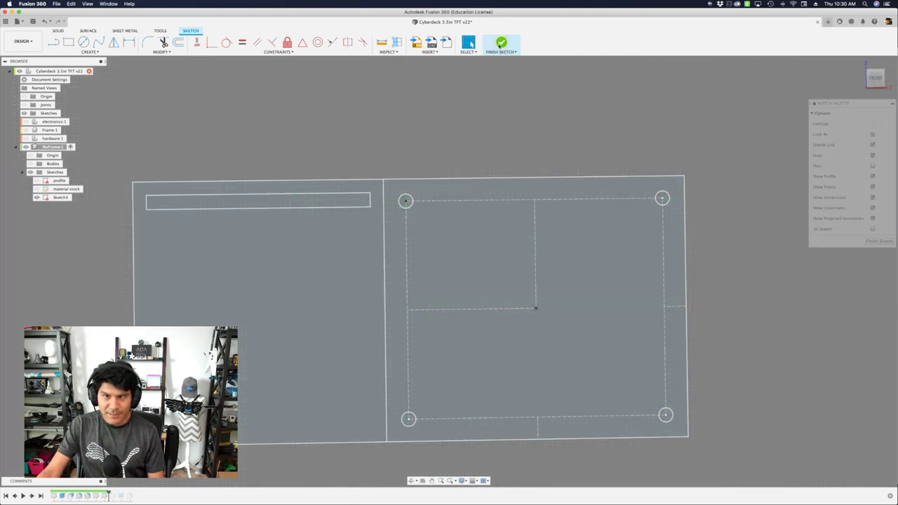
{"action": "left_click", "coordinate": [421, 226]}
{"action": "left_click", "coordinate": [341, 256], "text": "shift"}
{"action": "type", "text": "e"}
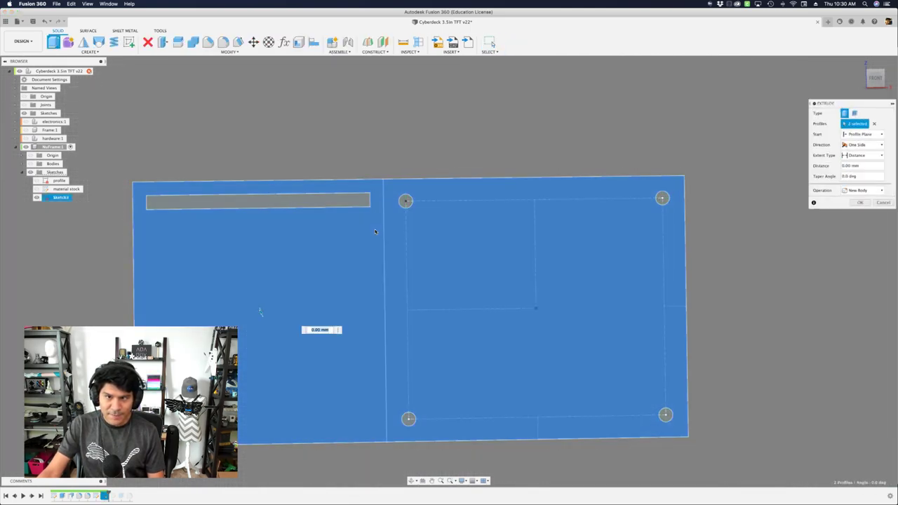
{"action": "type", "text": "wallThickness"}
{"action": "key", "text": "Down"}
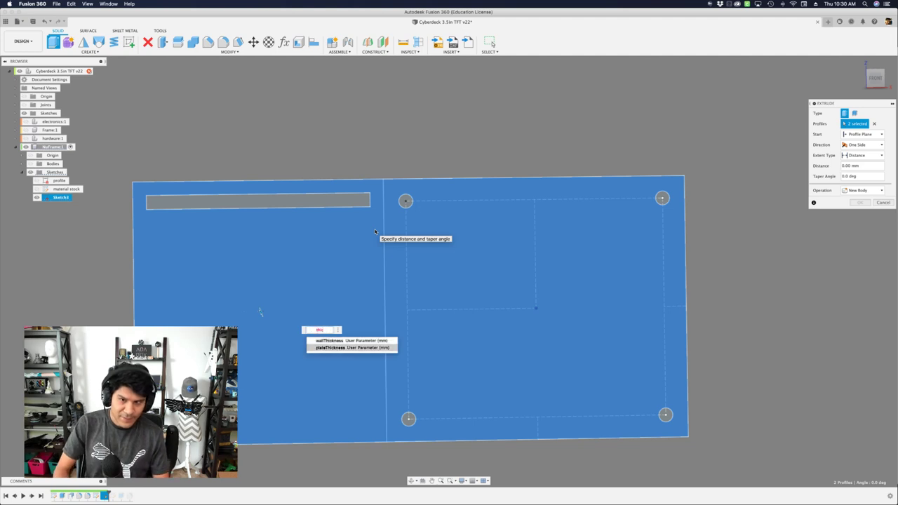
{"action": "key", "text": "Return"}
{"action": "key", "text": "Return"}
{"action": "middle_click_drag", "start_coordinate": [375, 231], "coordinate": [355, 219], "text": "shift"}
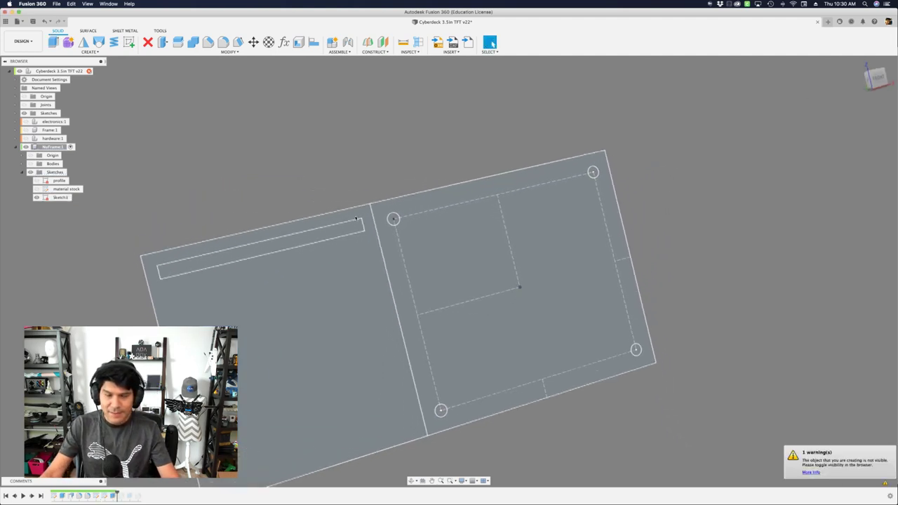
Step: Show the component's bodies, hiding the original Body1 and the sketch so only the new plate is displayed
{"action": "left_click", "coordinate": [30, 164]}
{"action": "left_click", "coordinate": [22, 164]}
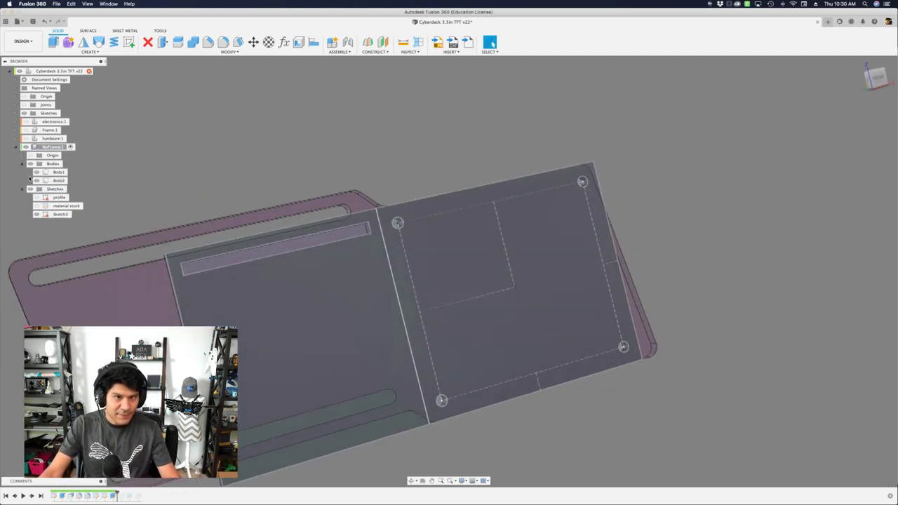
{"action": "left_click", "coordinate": [37, 172]}
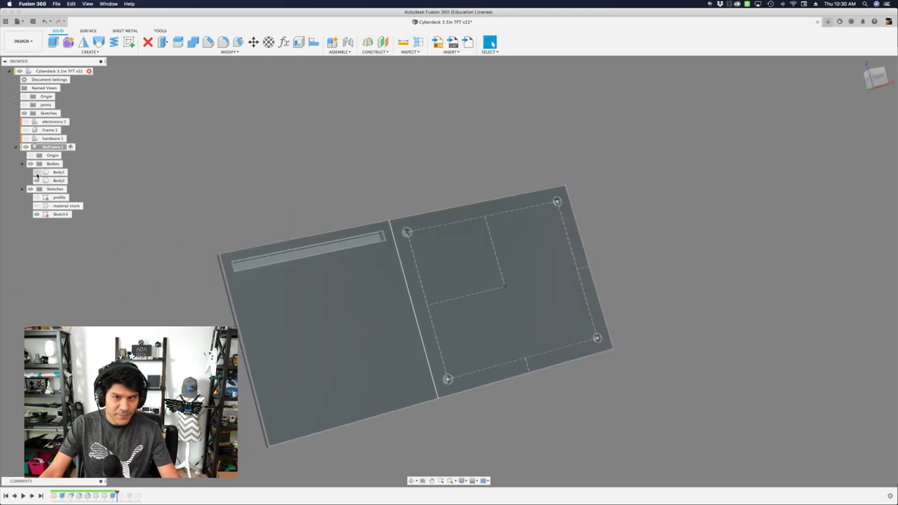
{"action": "left_click", "coordinate": [39, 214]}
{"action": "left_click", "coordinate": [147, 186]}
{"action": "middle_click_drag", "start_coordinate": [147, 186], "coordinate": [150, 185], "text": "shift"}
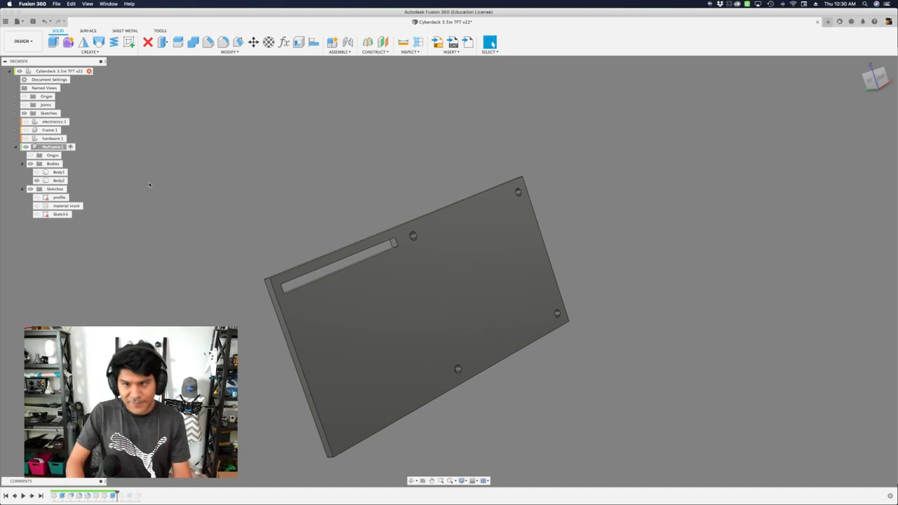
Step: Test the plate's resizing by setting the nuLength user parameter to 70 mm and finally 80 mm
{"action": "key", "text": "shift+p"}
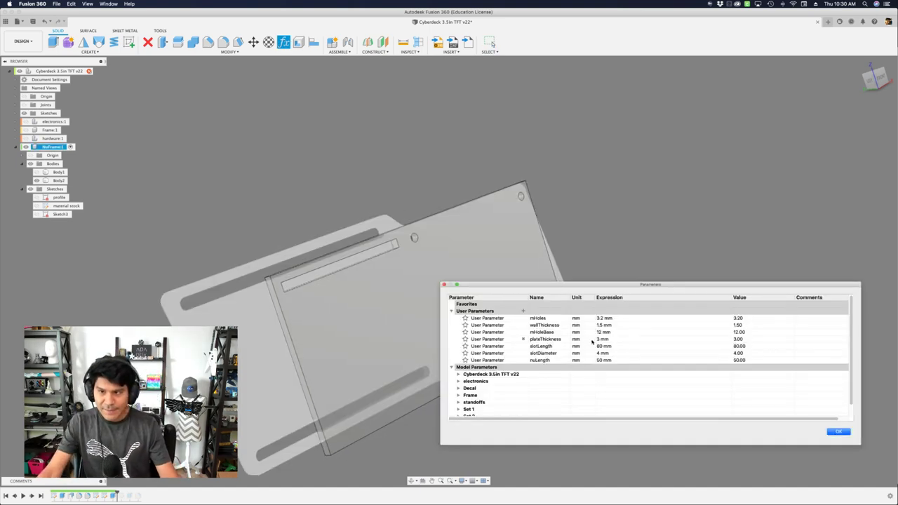
{"action": "left_click", "coordinate": [617, 360]}
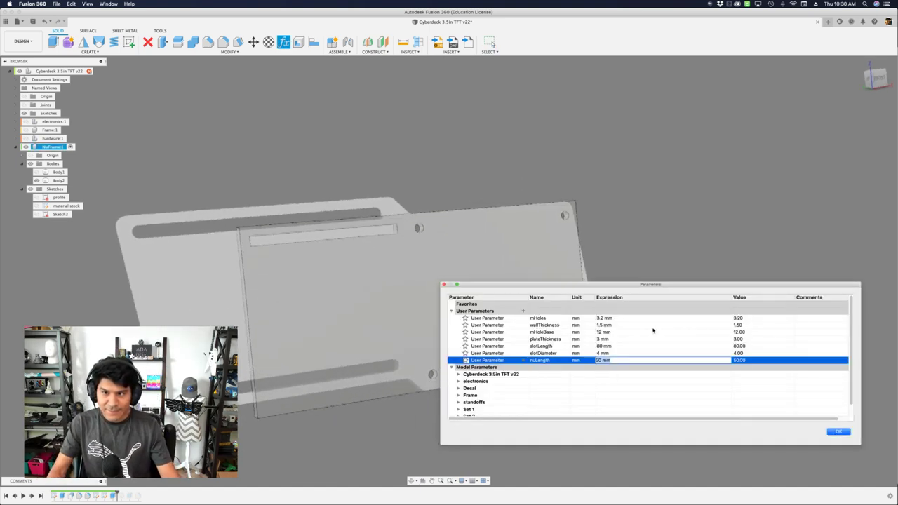
{"action": "type", "text": "70"}
{"action": "key", "text": "Return"}
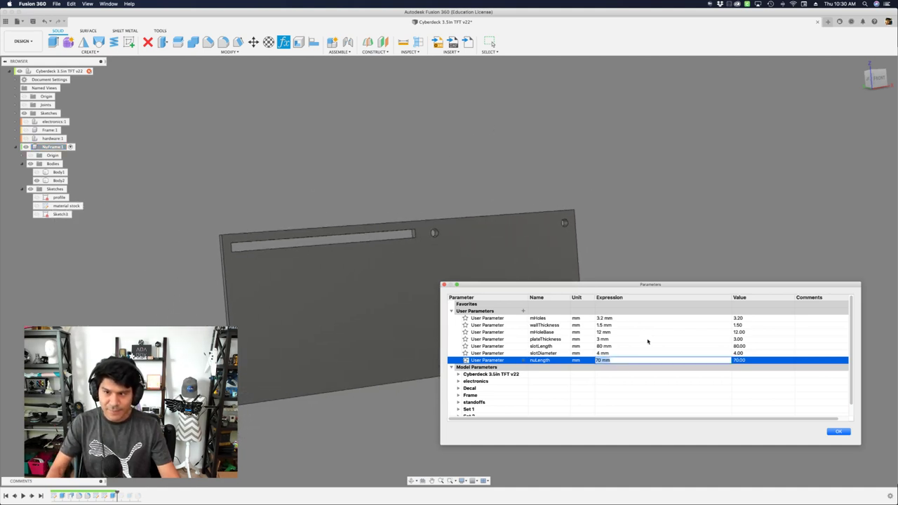
{"action": "type", "text": "80"}
{"action": "key", "text": "Return"}
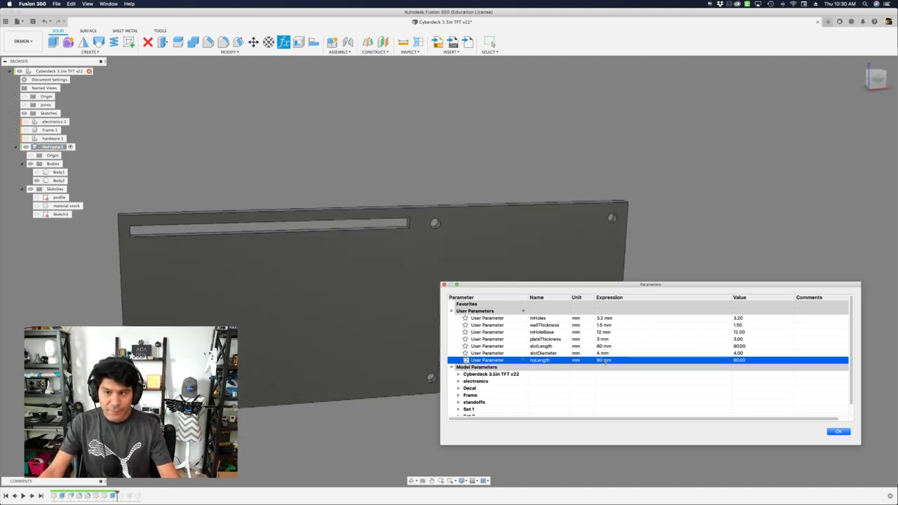
{"action": "left_click", "coordinate": [606, 361]}
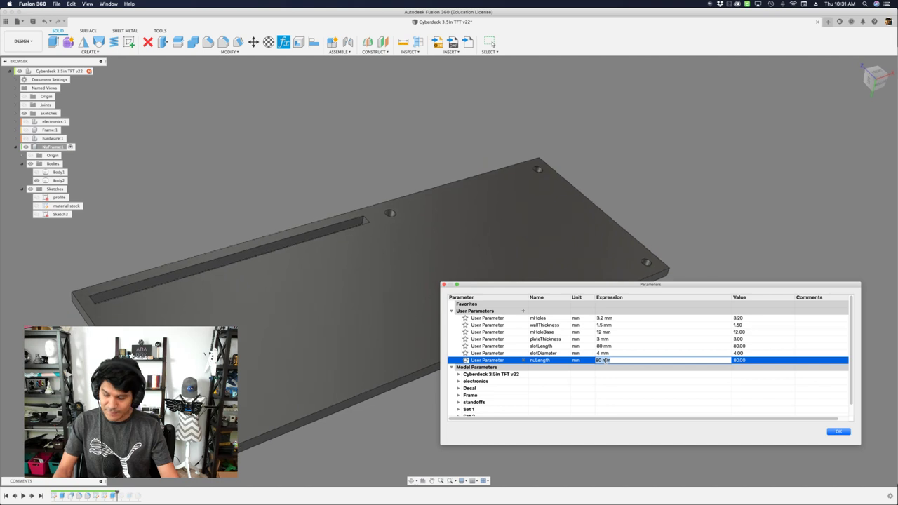
Step: Set the nuLength user parameter to 25 mm and accept the parameter changes
{"action": "type", "text": "25"}
{"action": "key", "text": "Return"}
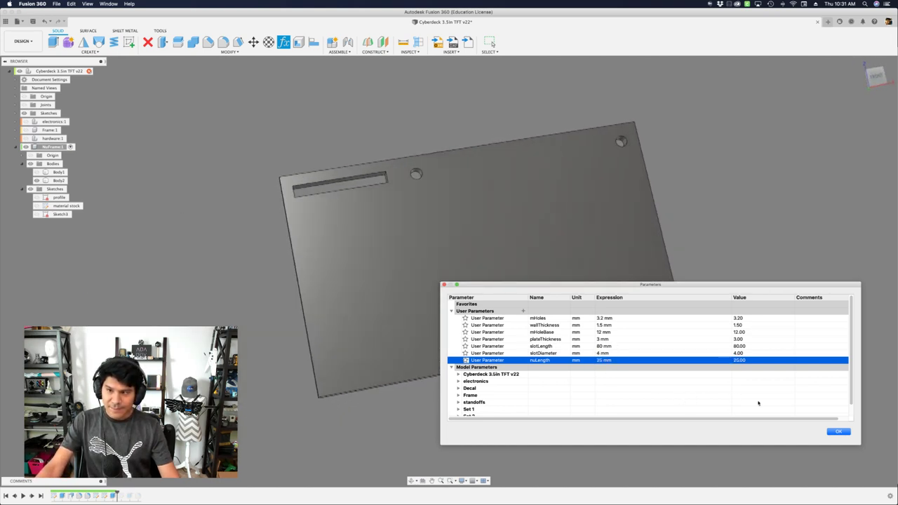
{"action": "left_click", "coordinate": [838, 431]}
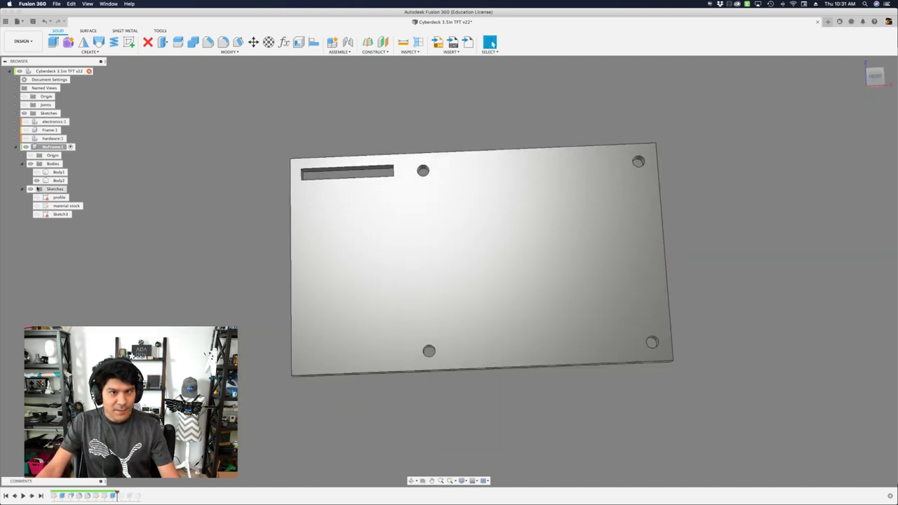
Step: Hide Body2 and show the original Body1, the finished plate with two rounded slots, inspecting it from an angle
{"action": "left_click", "coordinate": [38, 180]}
{"action": "left_click", "coordinate": [38, 172]}
{"action": "middle_click_drag", "start_coordinate": [79, 220], "coordinate": [157, 198], "text": "shift"}
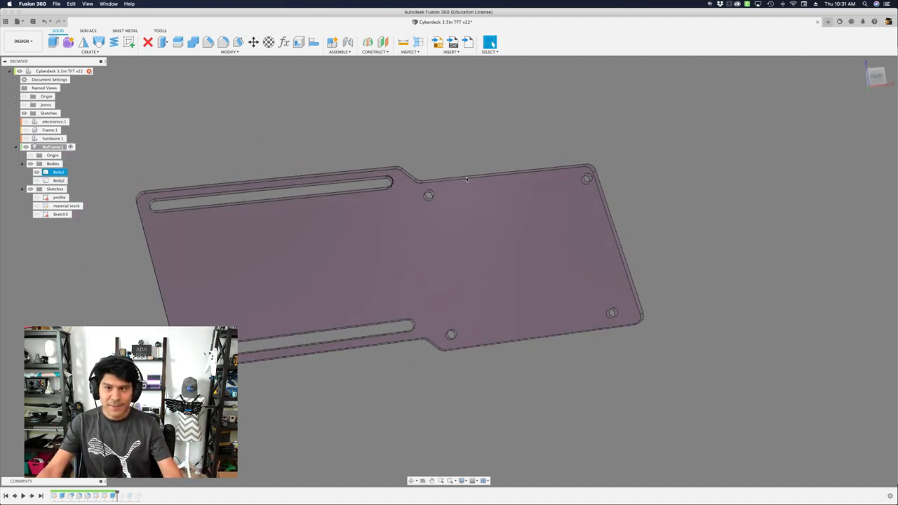
{"action": "scroll", "coordinate": [466, 179], "scroll_direction": "up", "scroll_amount": 2}
{"action": "middle_click_drag", "start_coordinate": [467, 178], "coordinate": [386, 182], "text": "shift"}
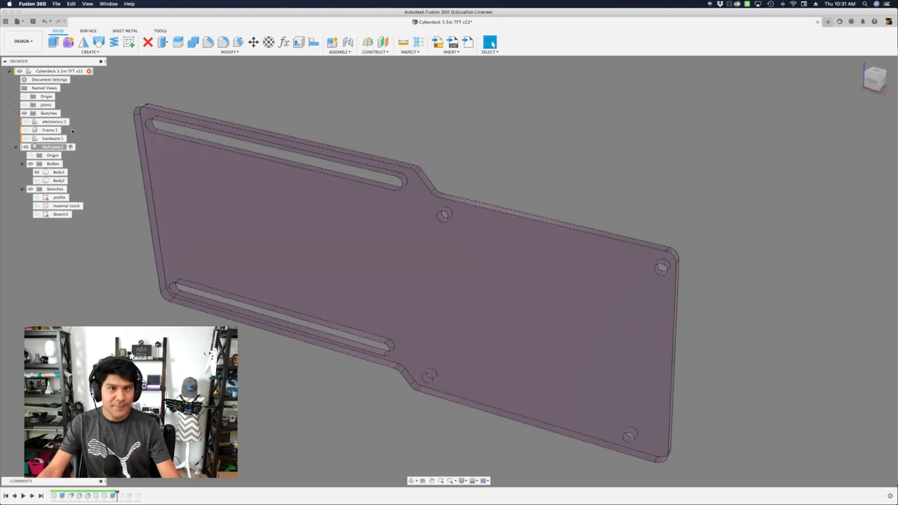
Step: Show the Frame, hardware and electronics components around the plate and activate the top-level Cyberdeck assembly
{"action": "middle_click_drag", "start_coordinate": [72, 131], "coordinate": [28, 129], "text": "shift"}
{"action": "left_click", "coordinate": [27, 139]}
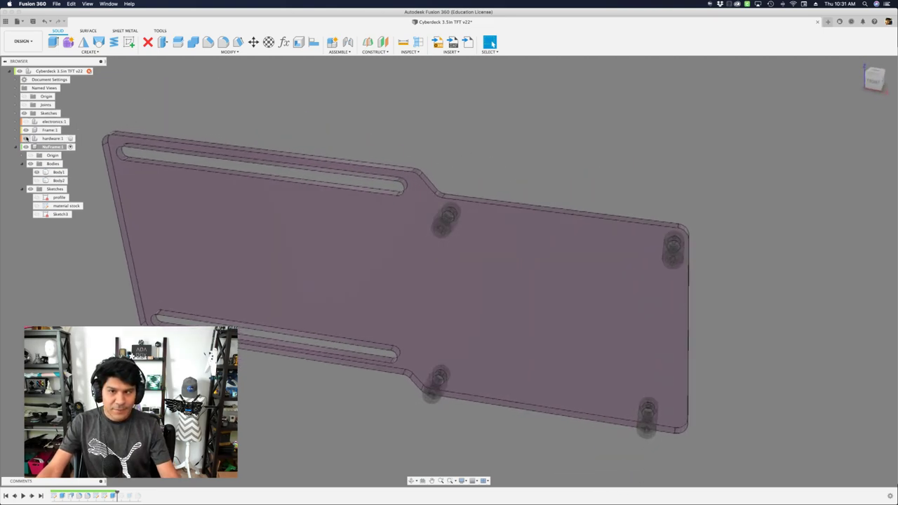
{"action": "left_click", "coordinate": [27, 122]}
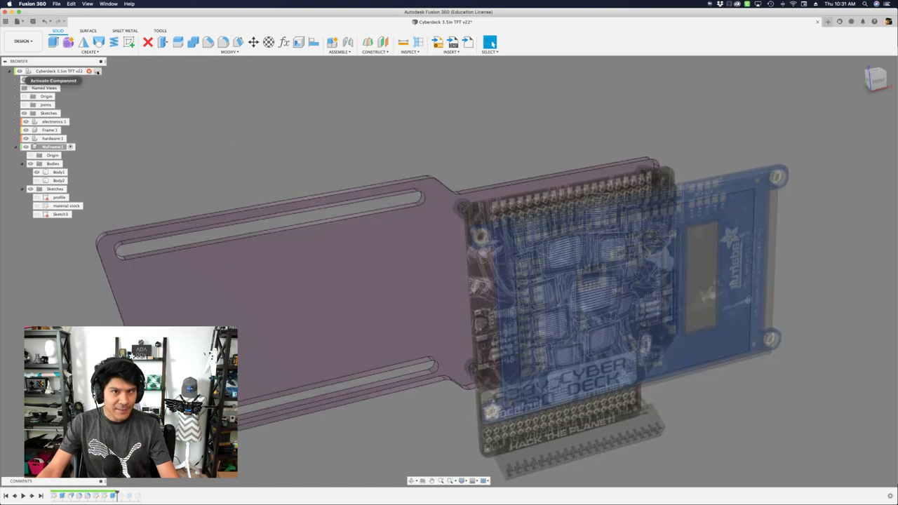
{"action": "left_click", "coordinate": [98, 71]}
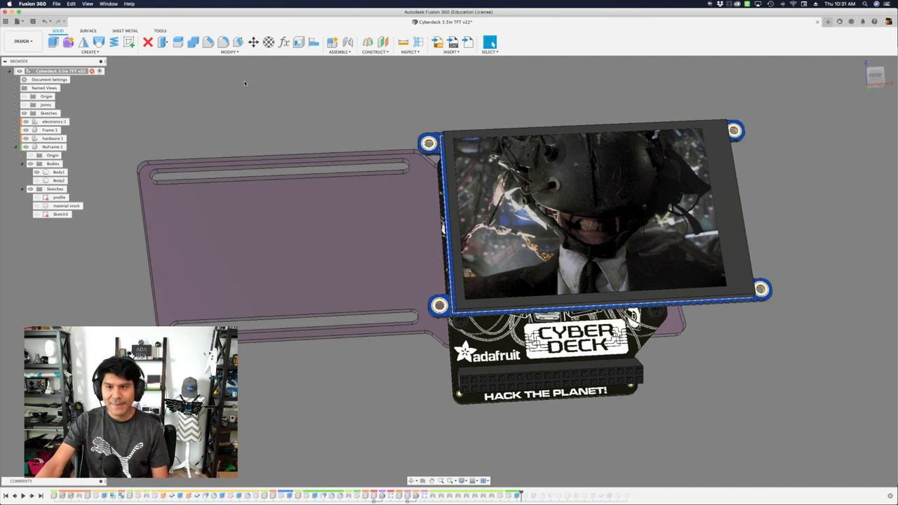
{"action": "key", "text": "super+Tab"}
{"action": "key", "text": "super+Tab"}
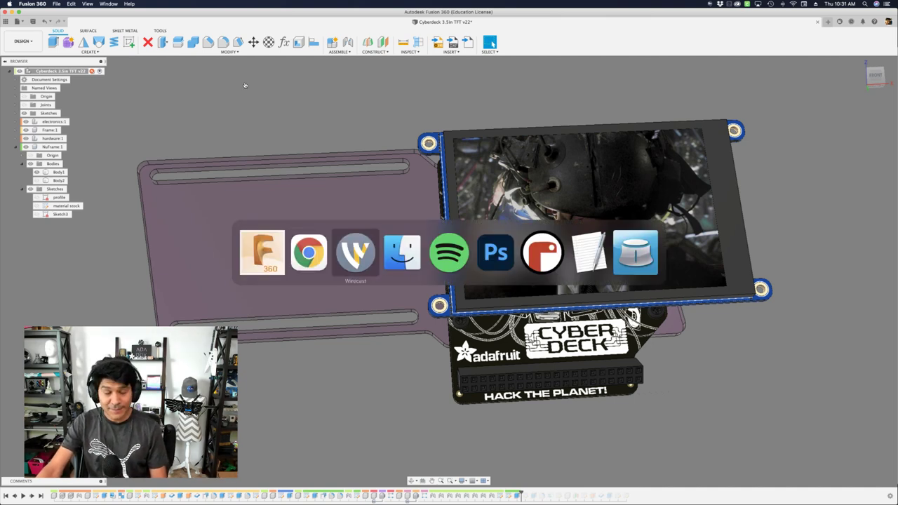